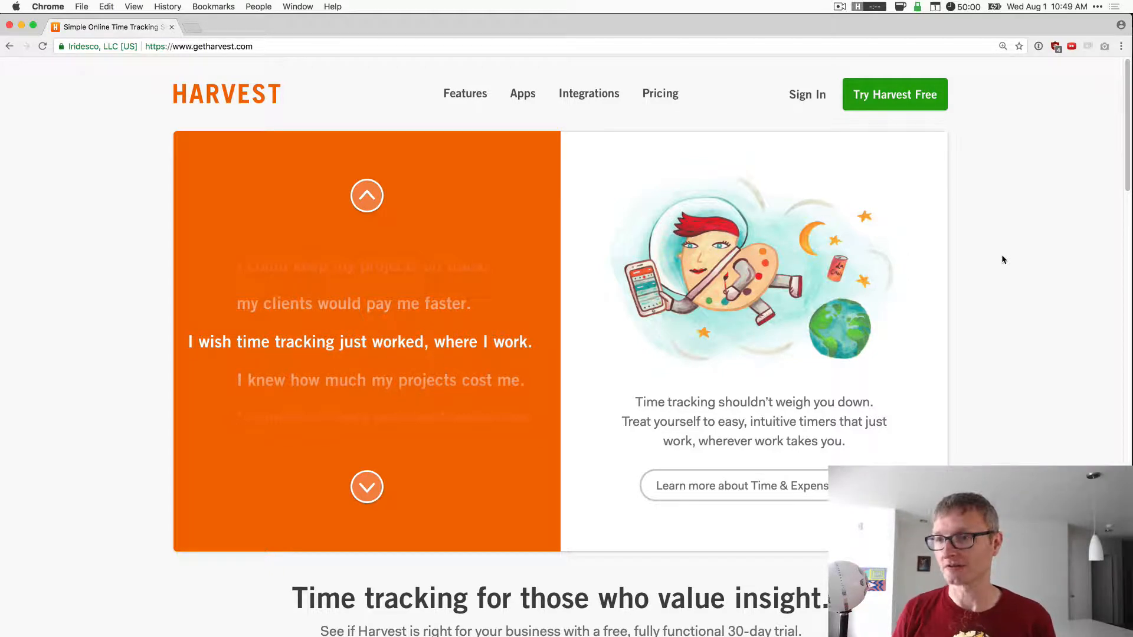
- Start a free Harvest trial and enter the first name, last name and company name
click(886, 93)
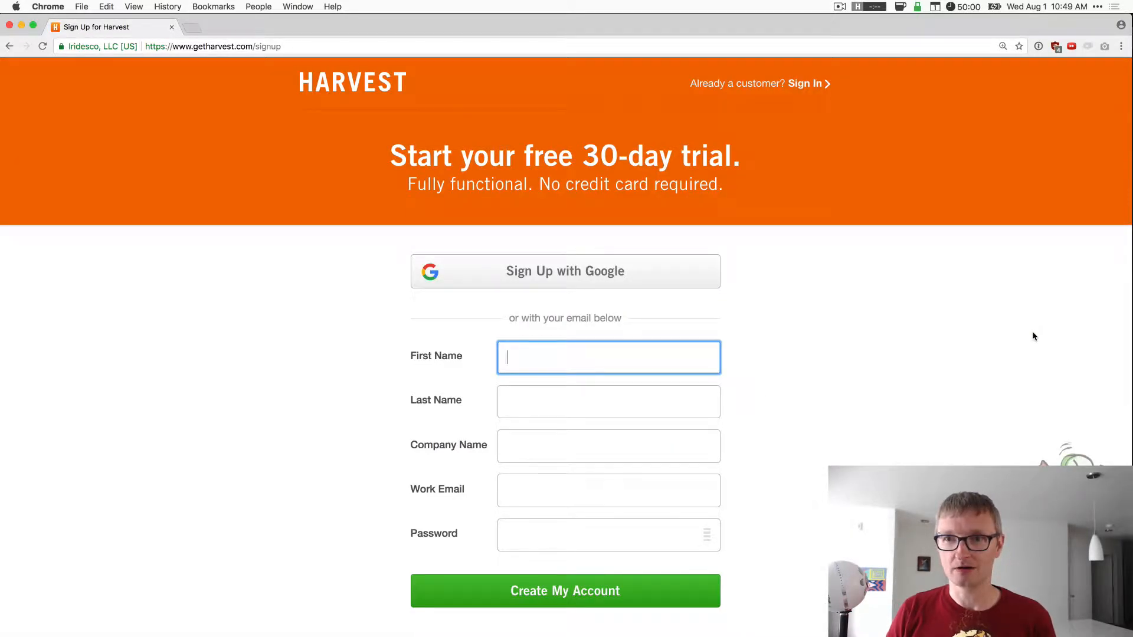
text(Devon)
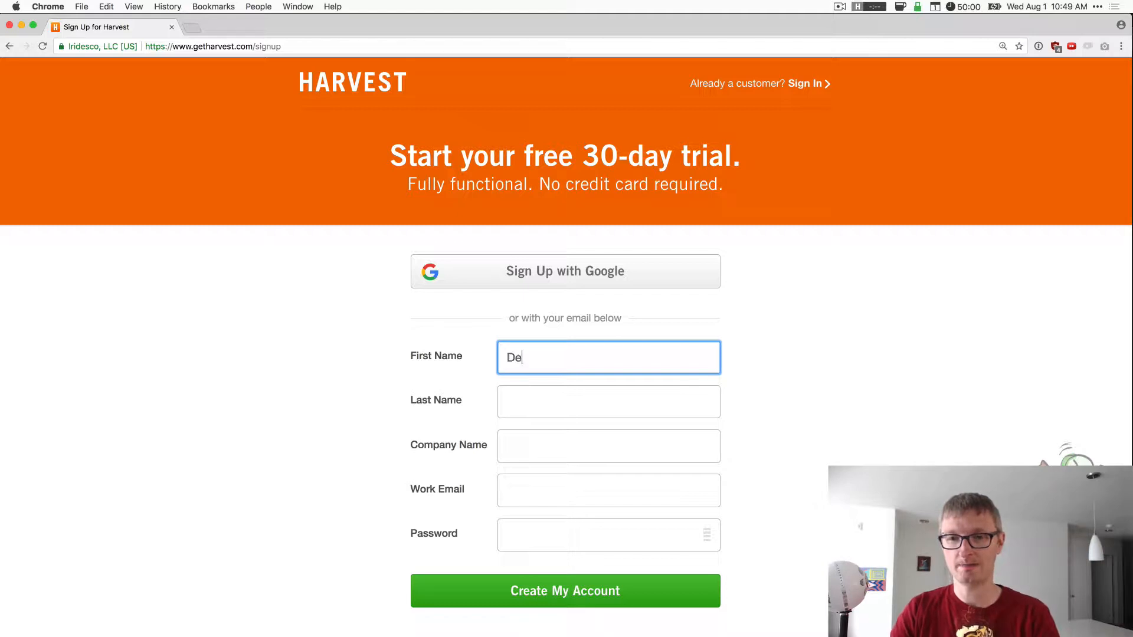
key(Tab)
text(Campbell)
key(Tab)
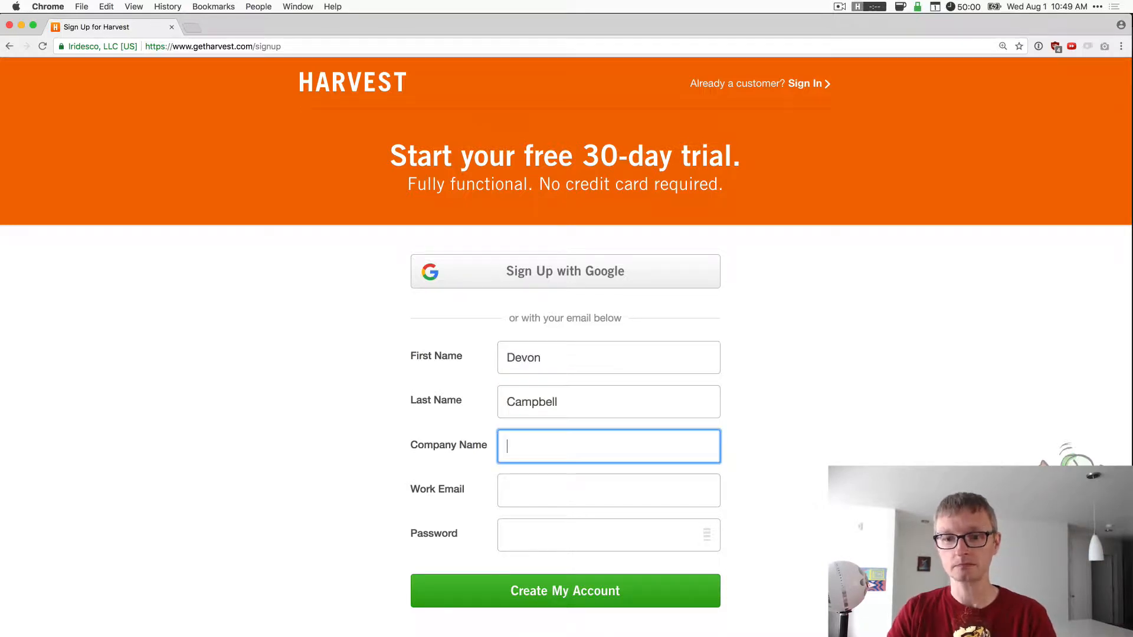
text(RadDevon)
key(Tab)
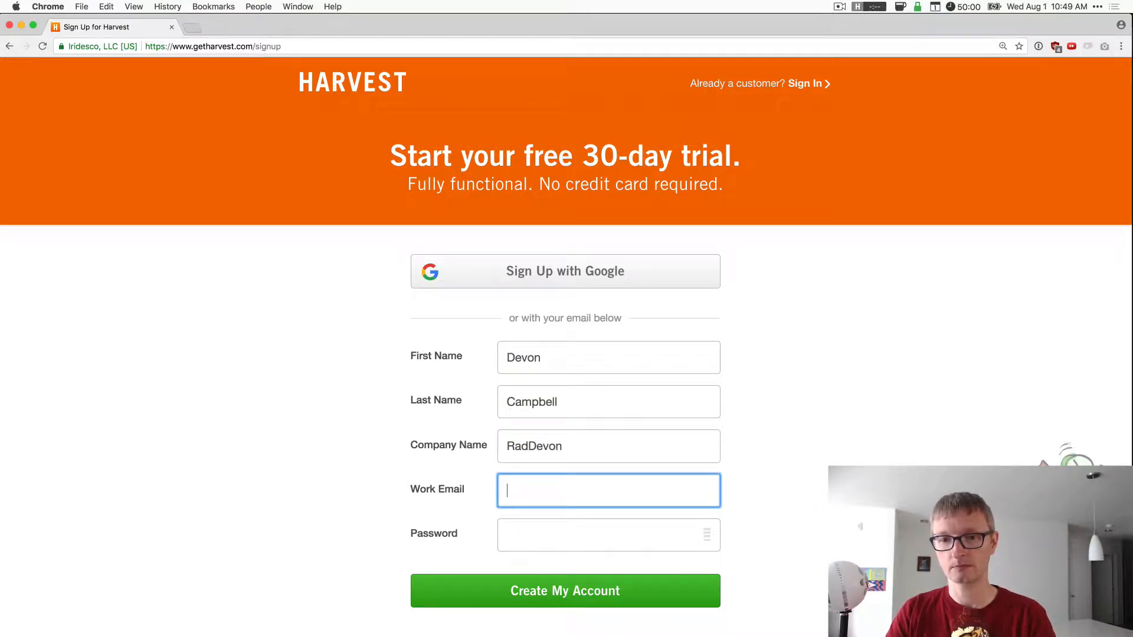
- Enter the work email and a password, create the account, and dismiss the password-manager prompt
key(Tab)
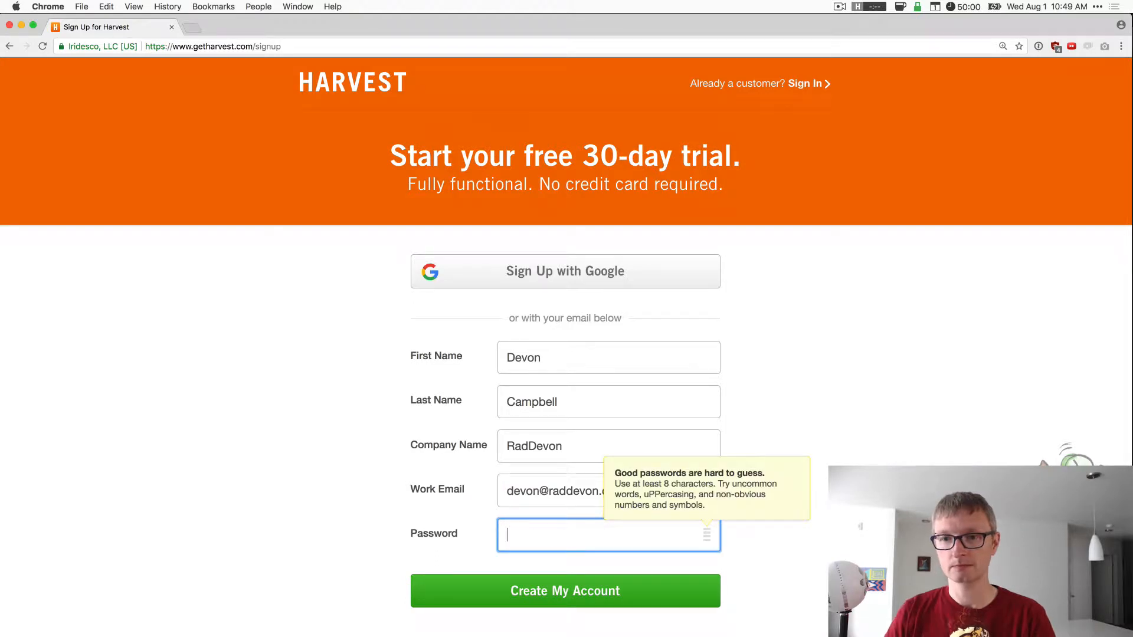
text(••••••••)
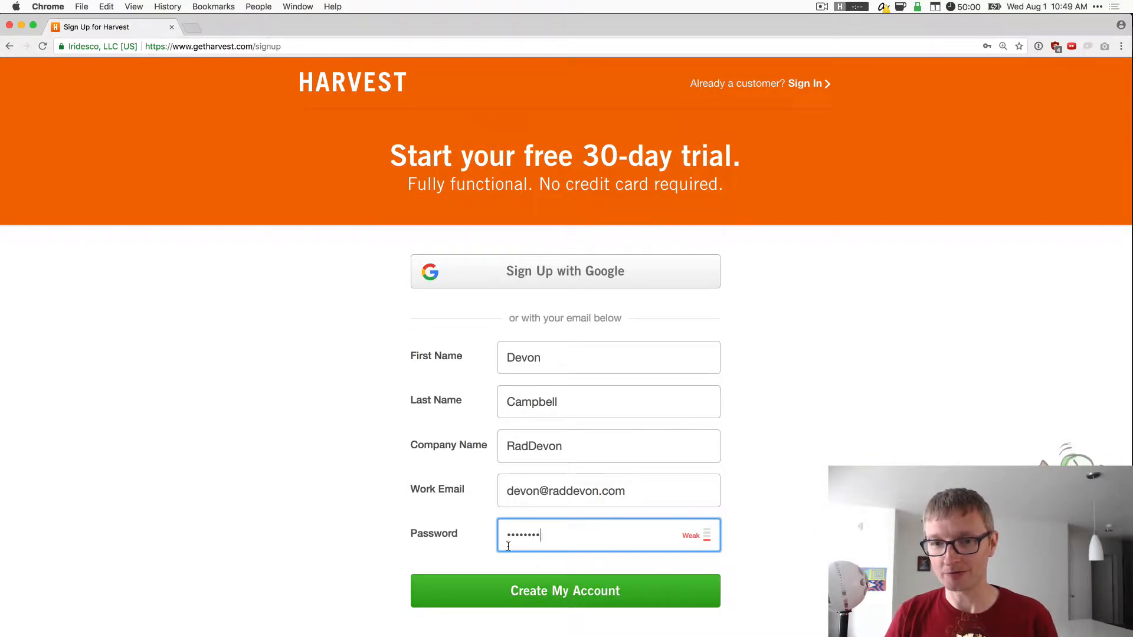
click(617, 600)
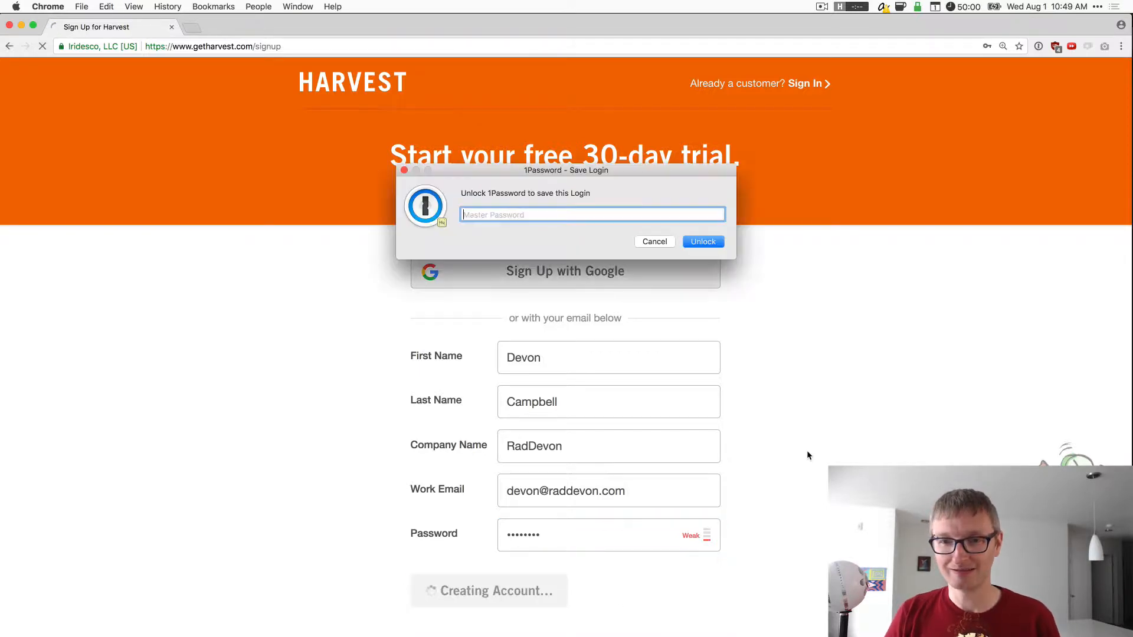
click(654, 242)
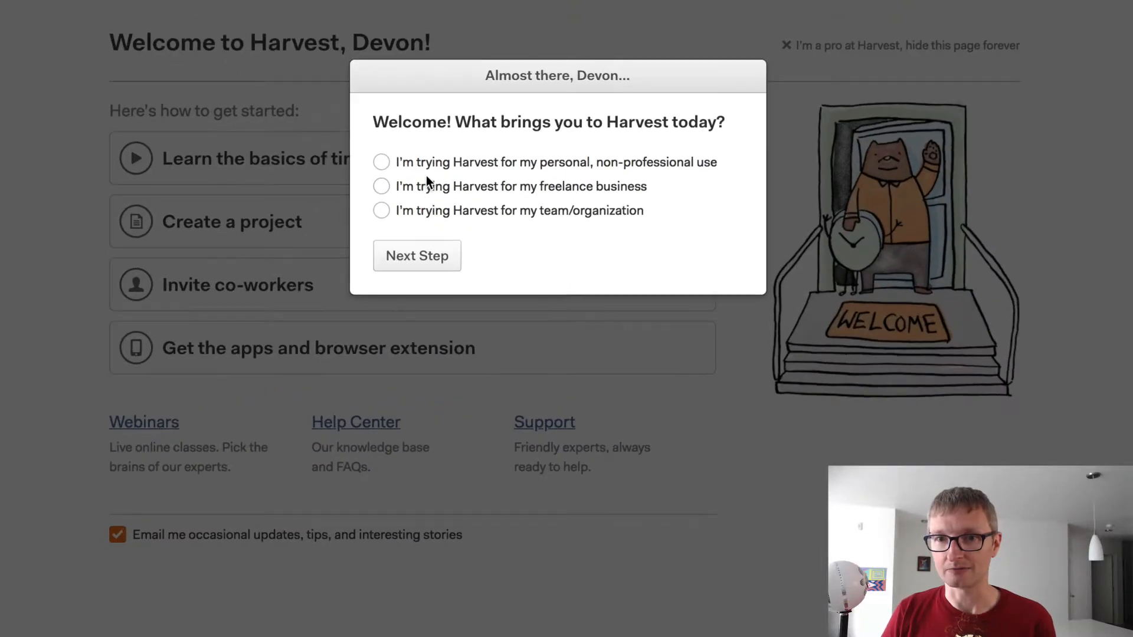
- Choose freelance business, accept the currency and date settings, and go to Invoices > Configure
click(447, 186)
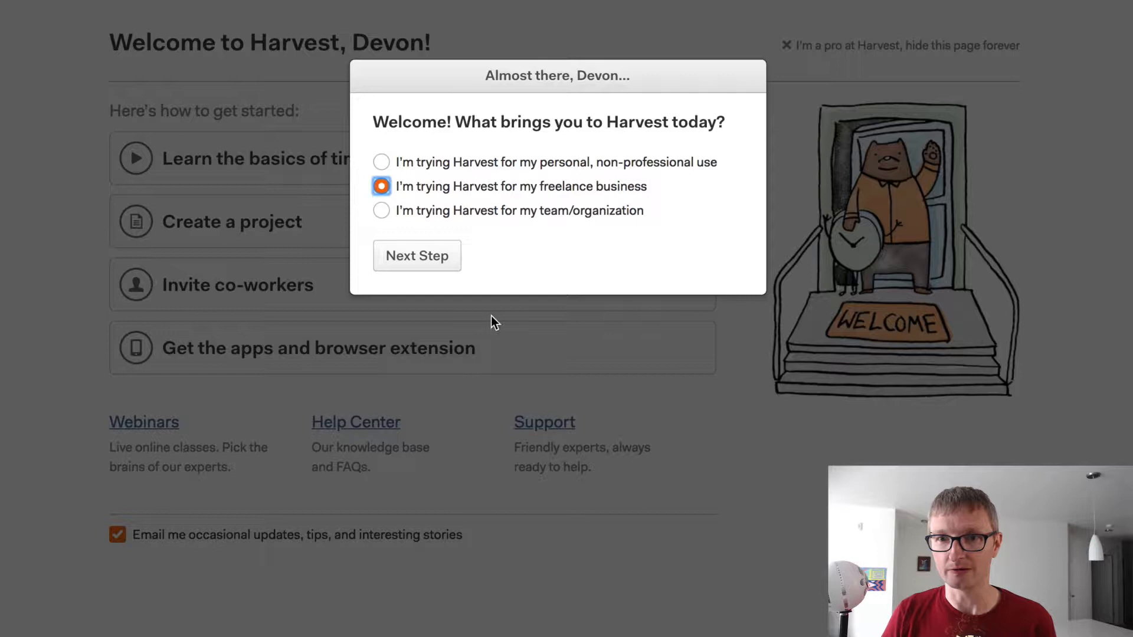
click(417, 253)
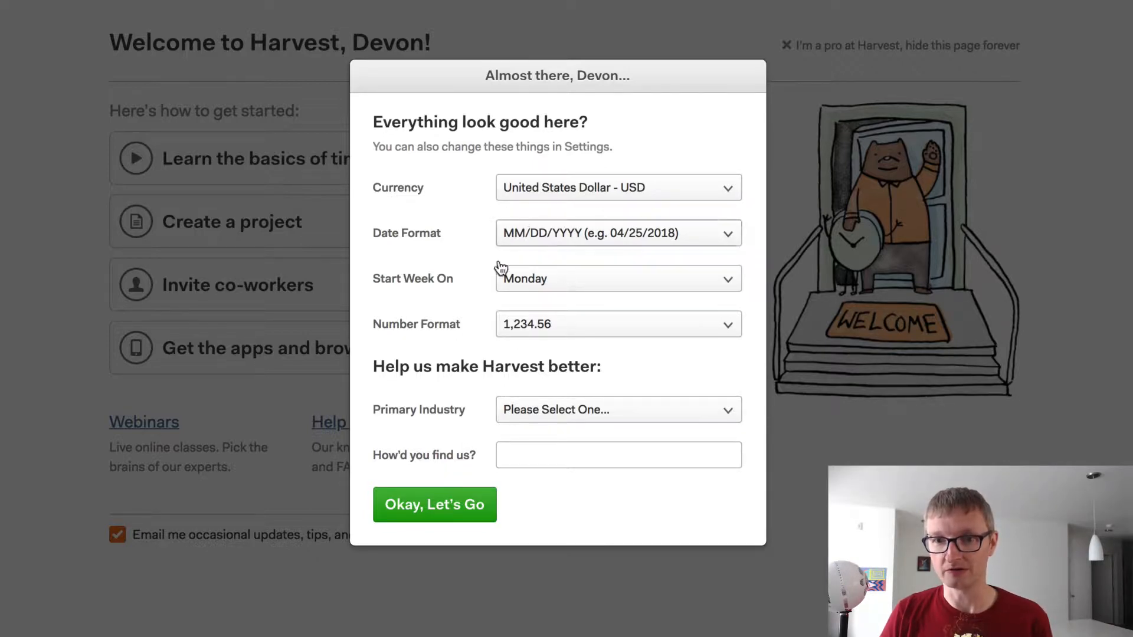
click(444, 506)
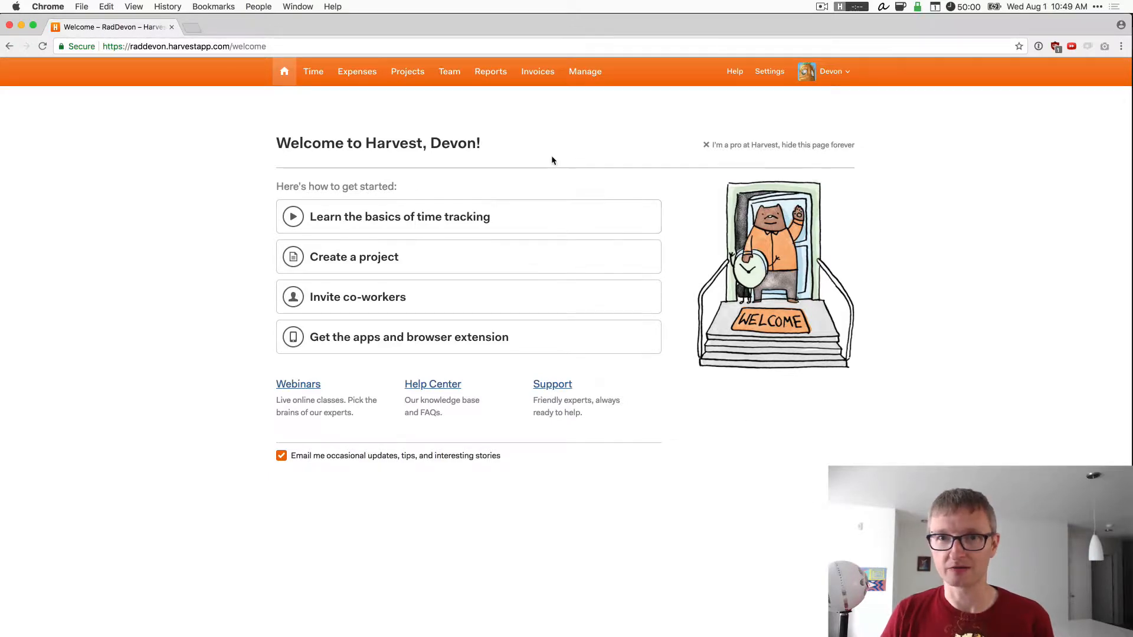
click(534, 72)
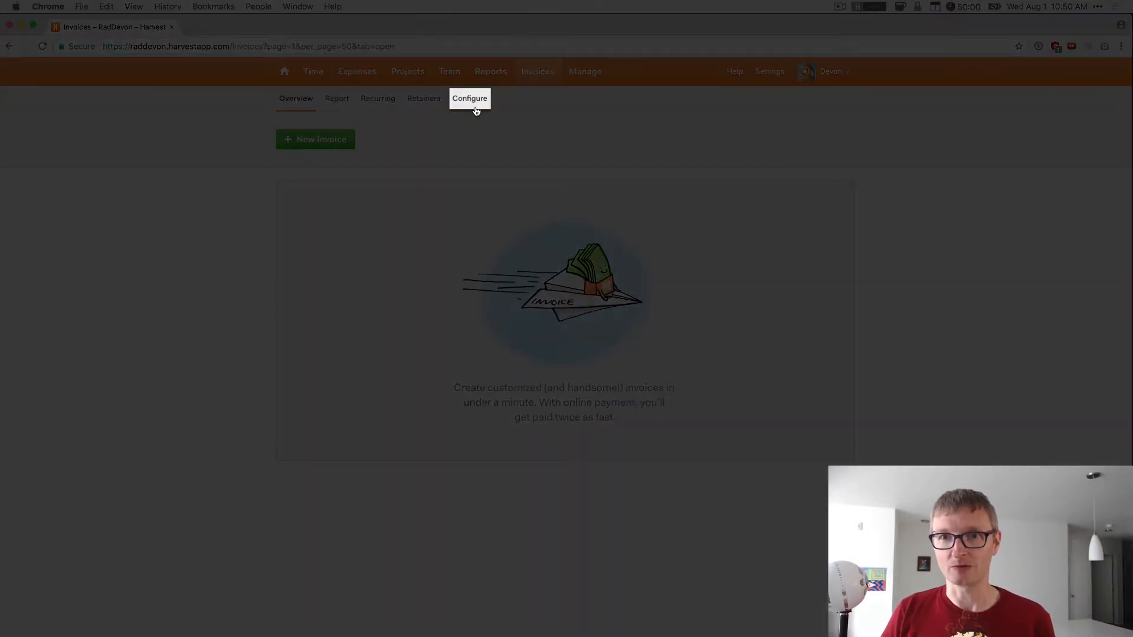
click(475, 109)
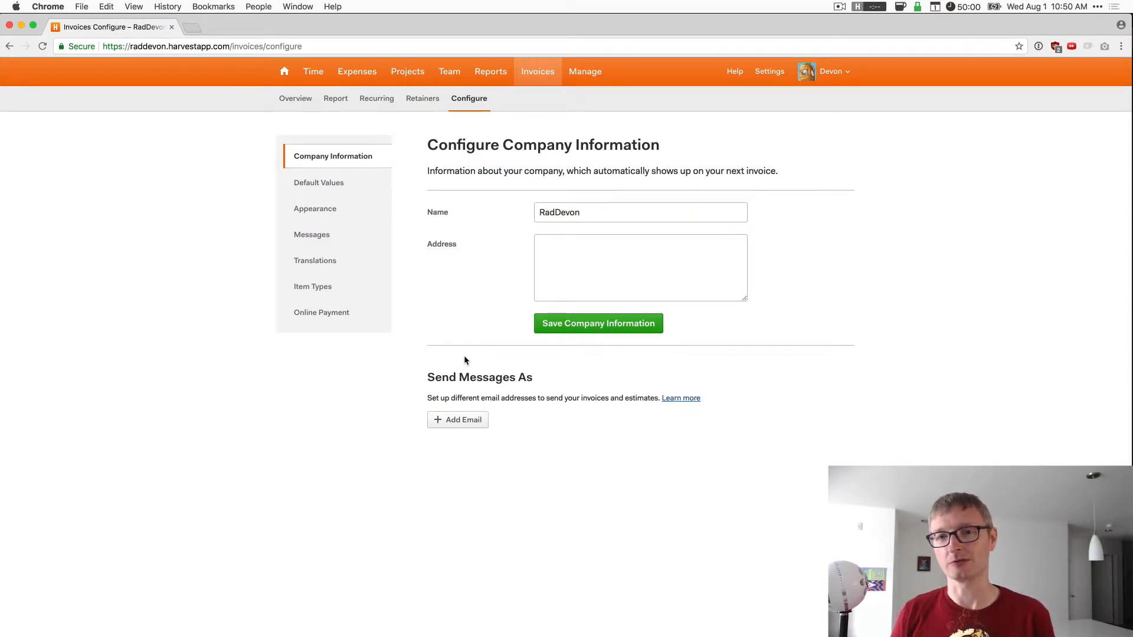
- Enter the two-line business address (street, city, state, ZIP) and save the company information
click(618, 135)
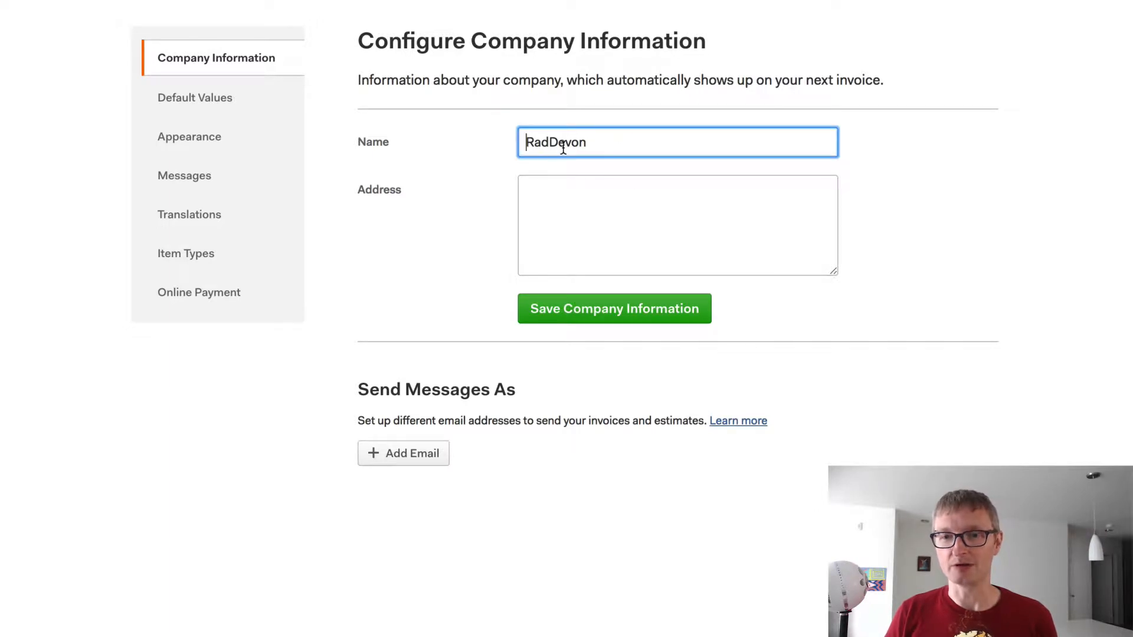
click(615, 139)
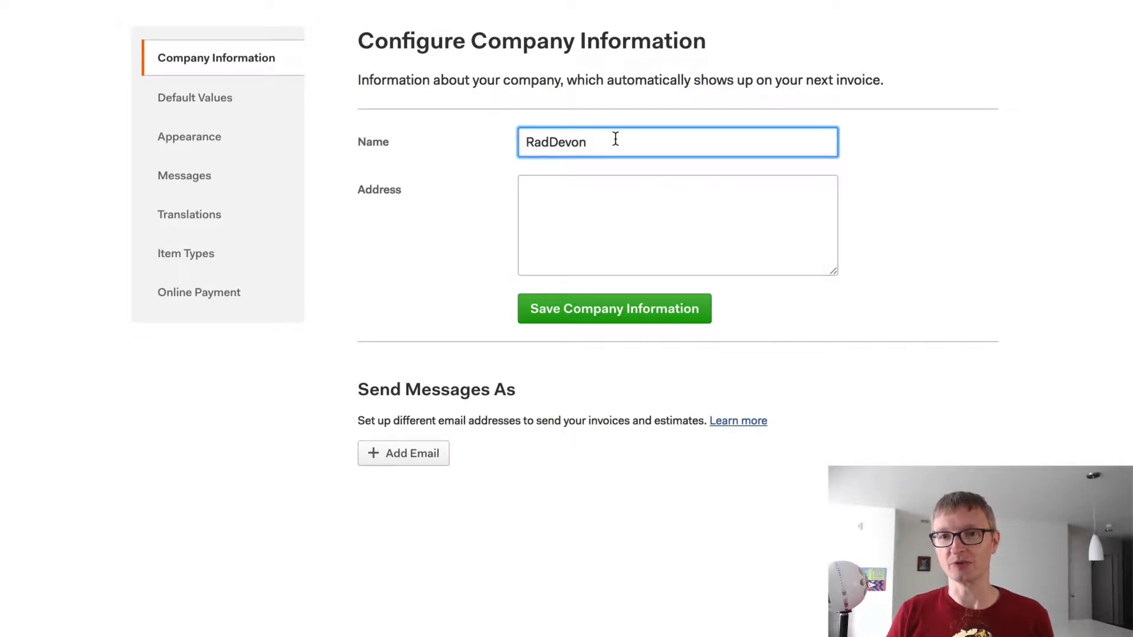
click(600, 218)
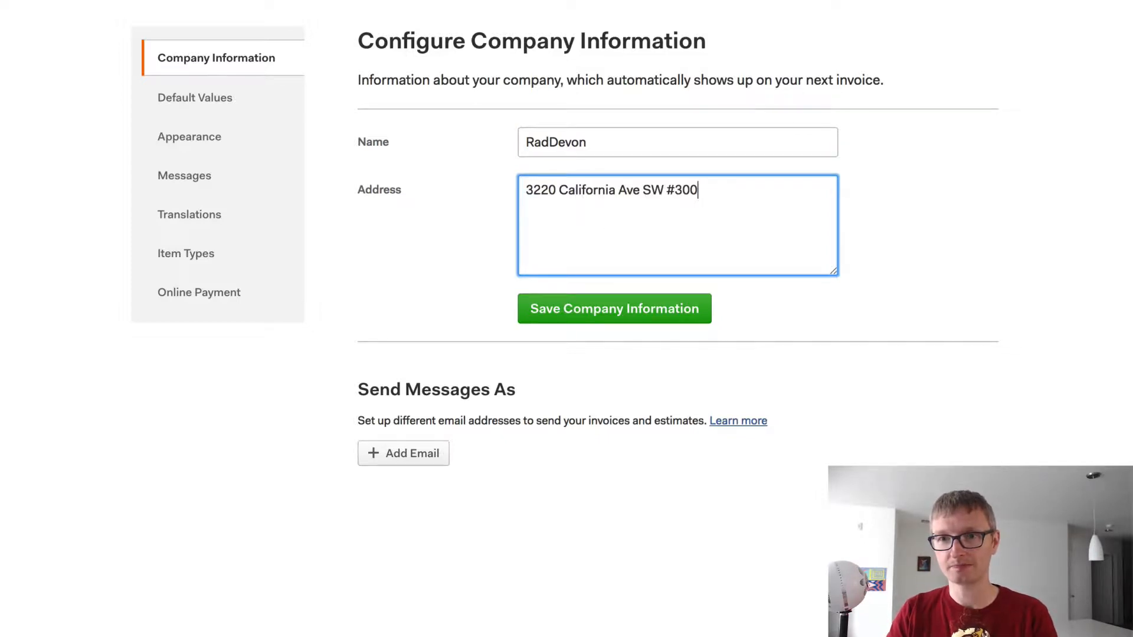
key(Return)
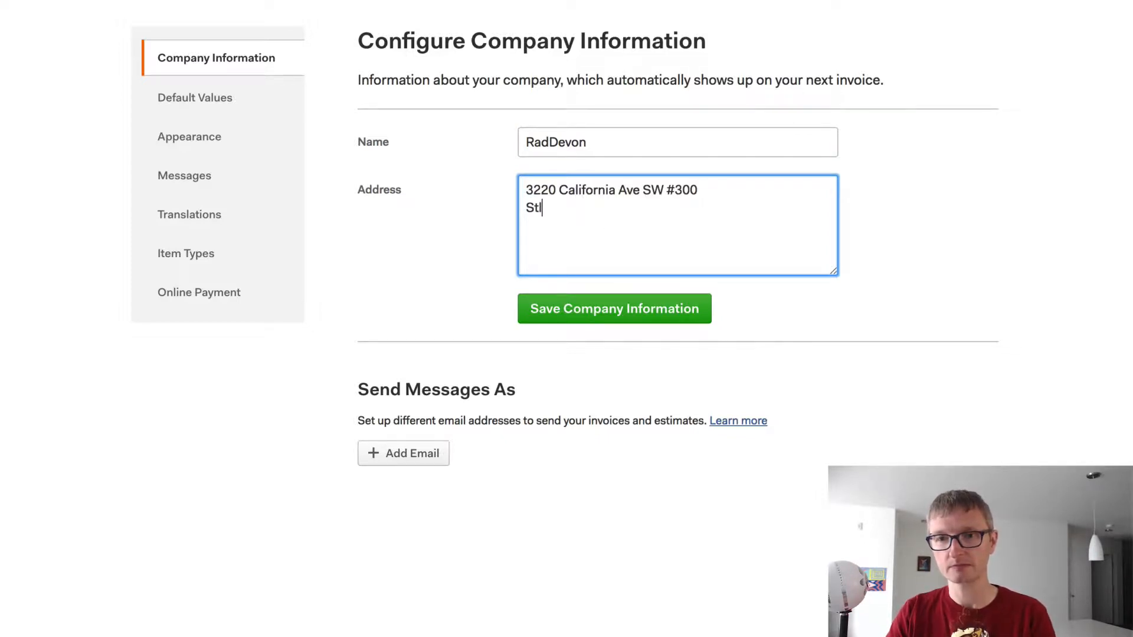
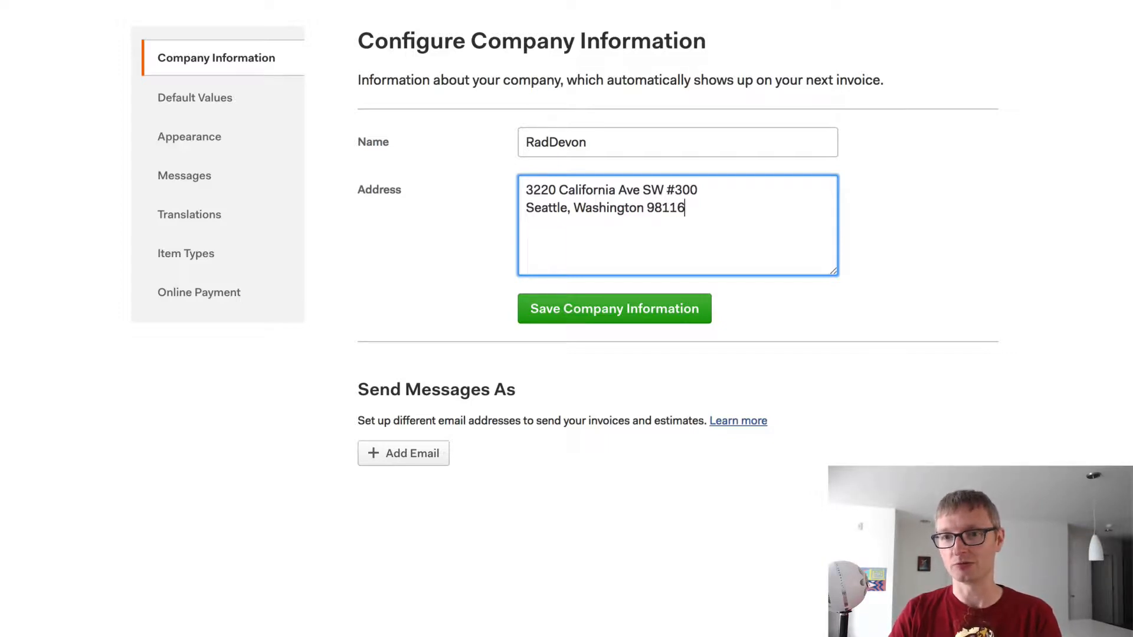
click(623, 313)
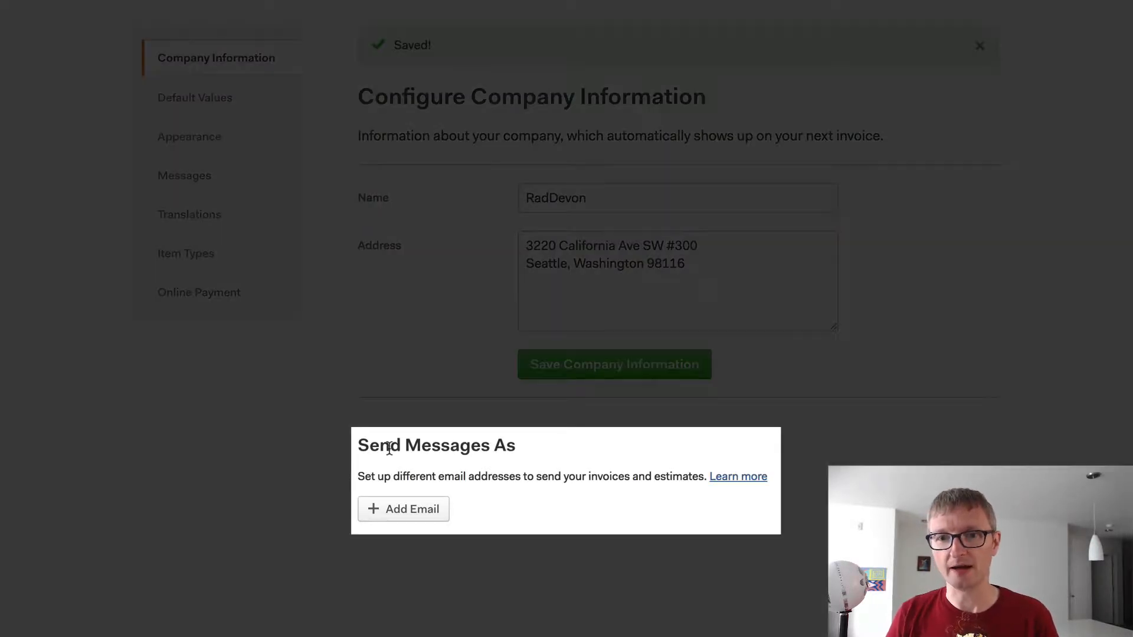
- Add the user's name and work email as a verified invoice sender, then go to Default Values
click(434, 506)
text(D)
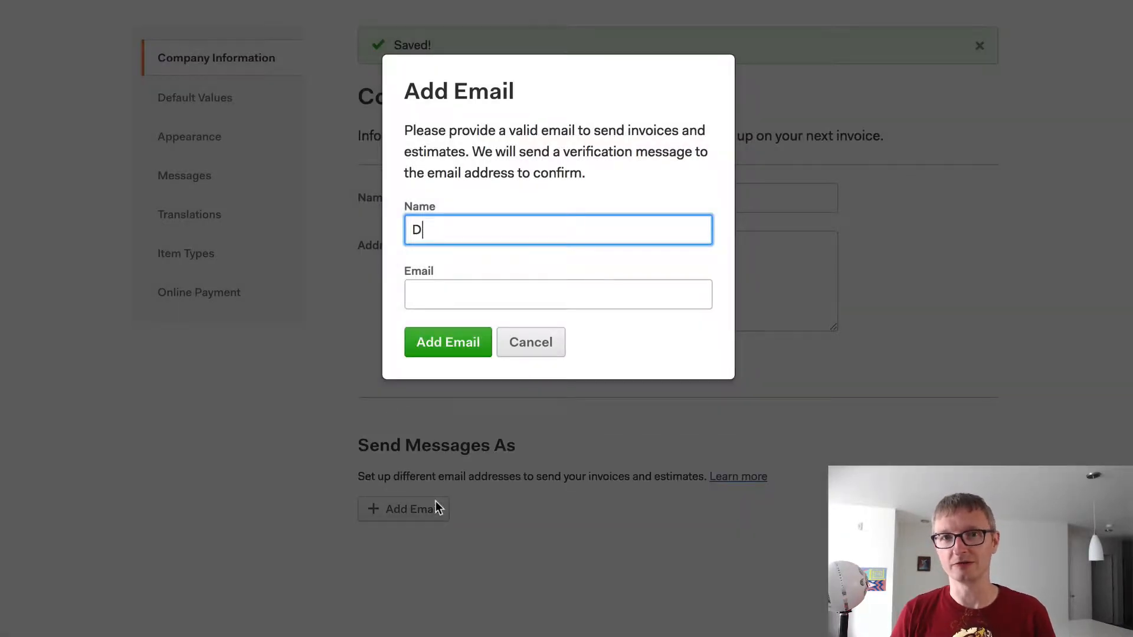
text(evon Campbell)
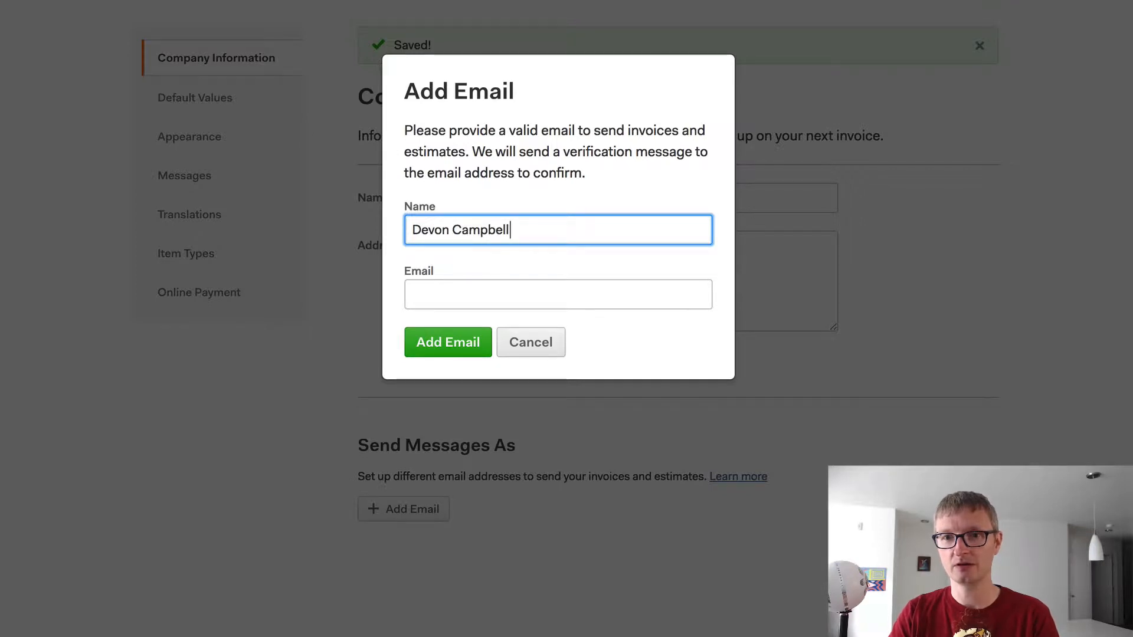
key(Tab)
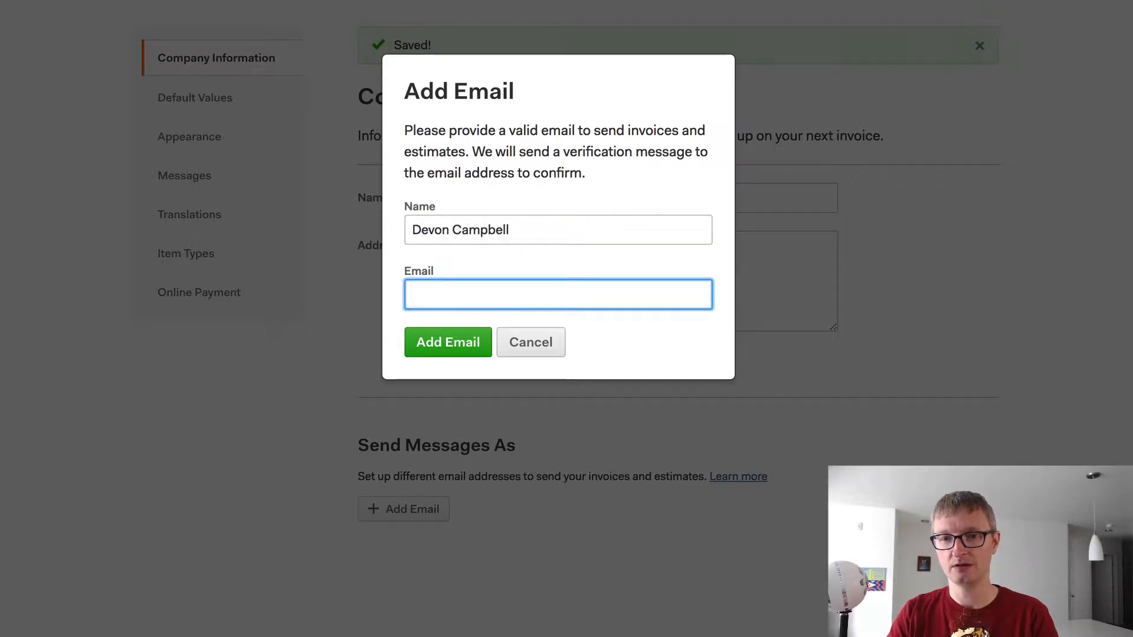
key(Tab)
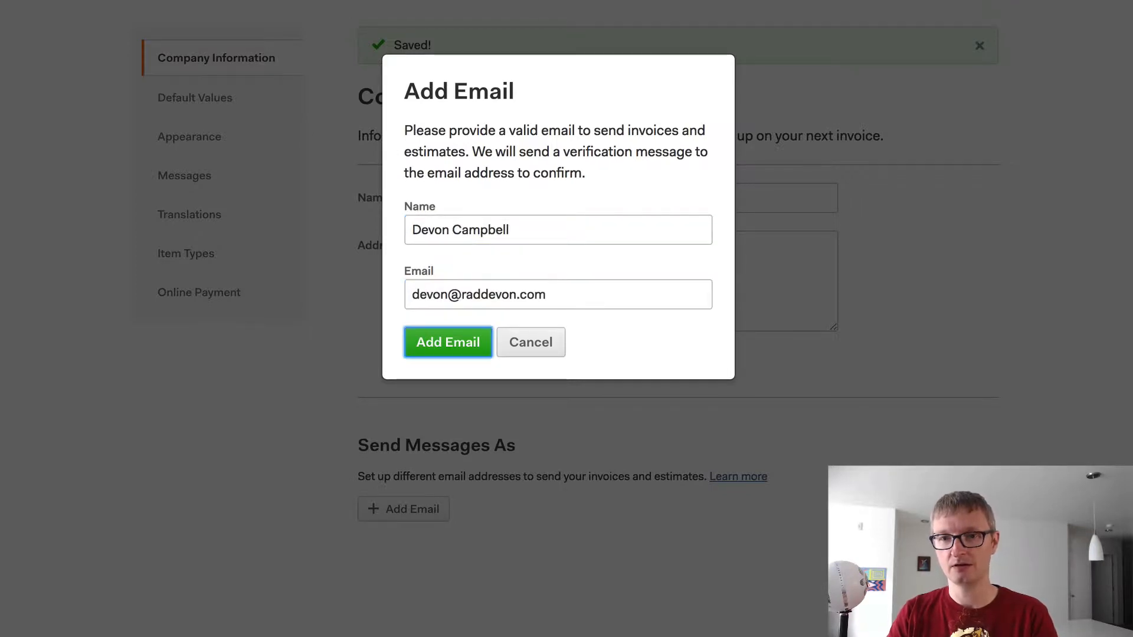
click(433, 338)
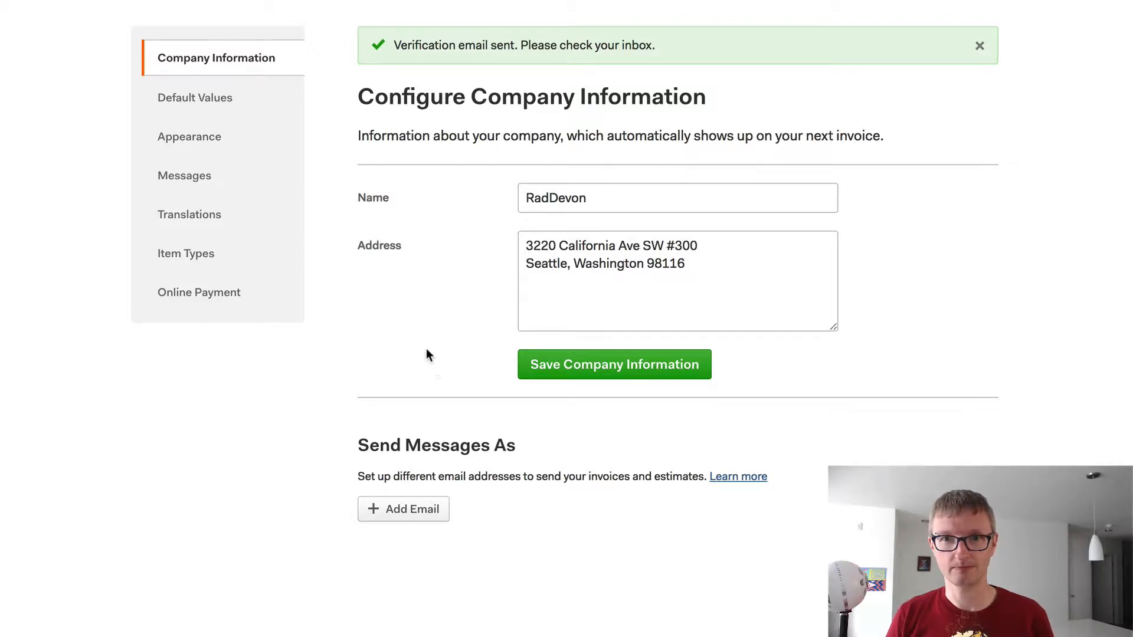
click(266, 113)
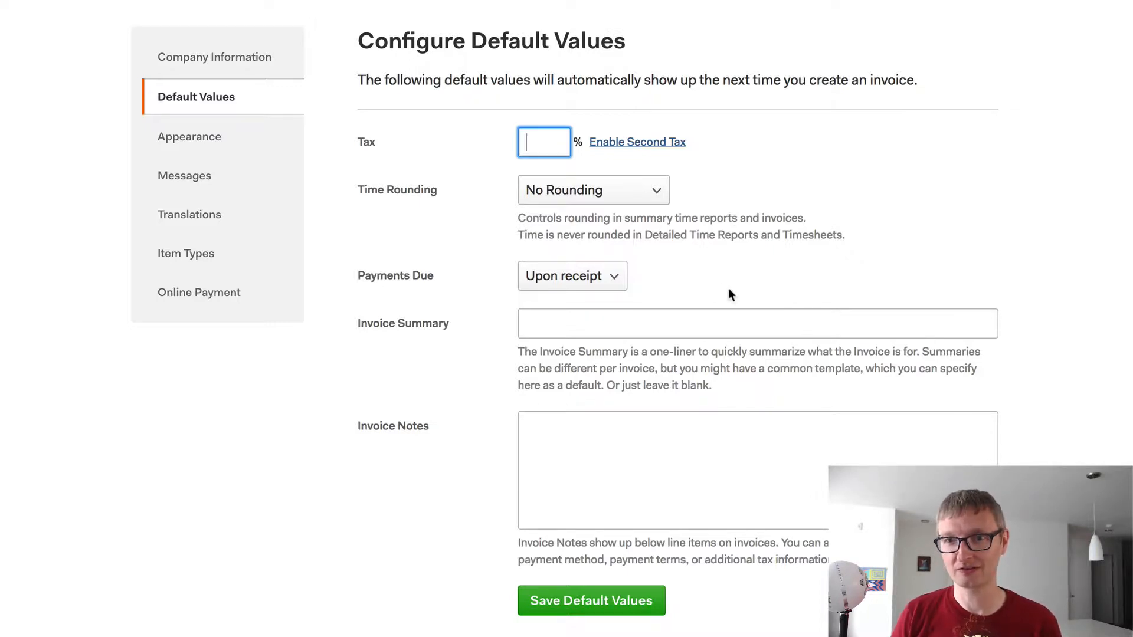
- Change invoice time rounding to 'Round up to nearest' 15 minutes
click(605, 191)
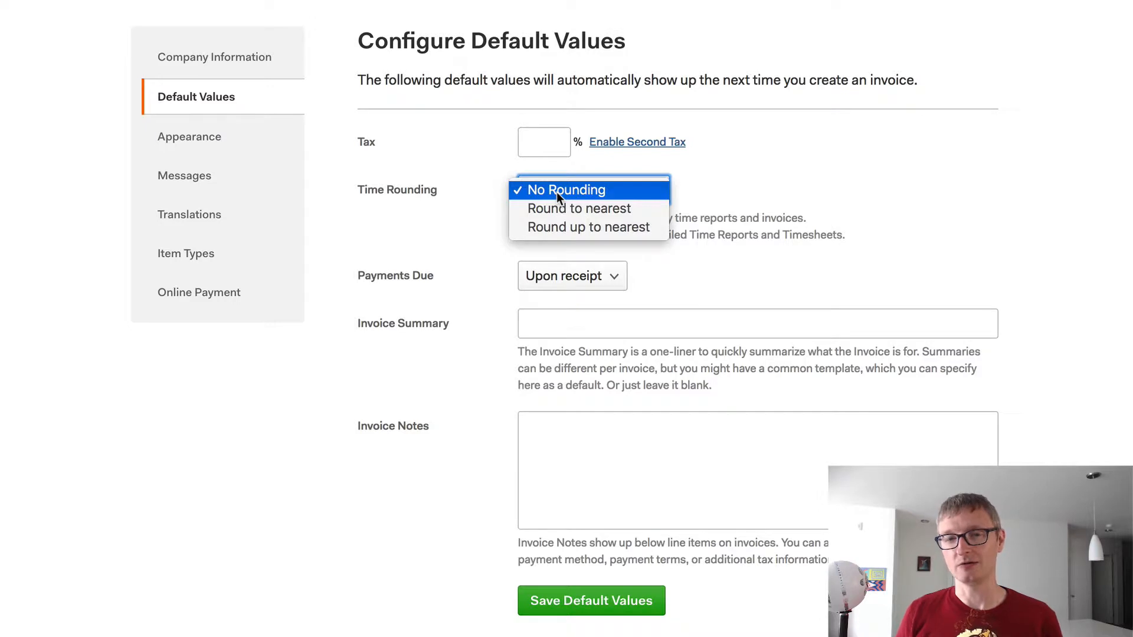
click(574, 227)
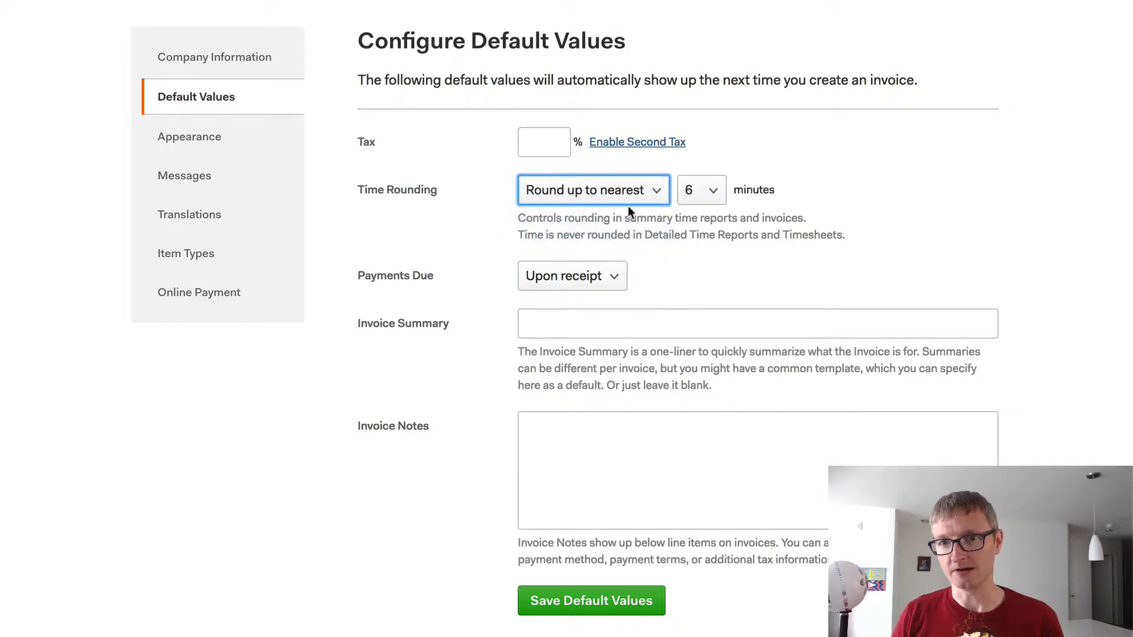
click(701, 193)
click(700, 210)
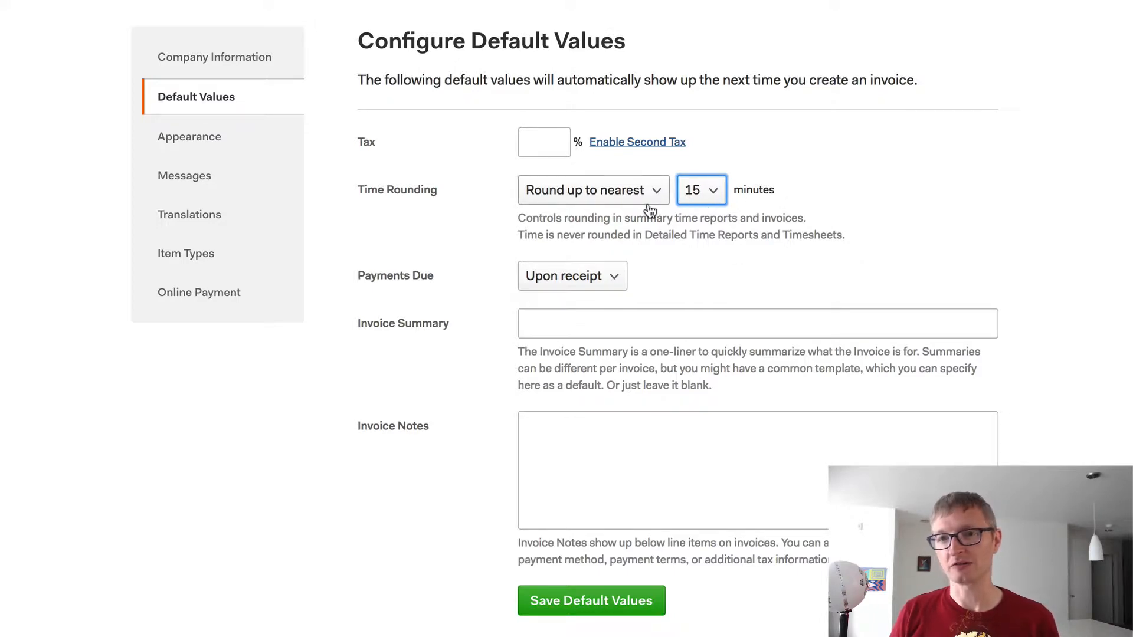
click(685, 235)
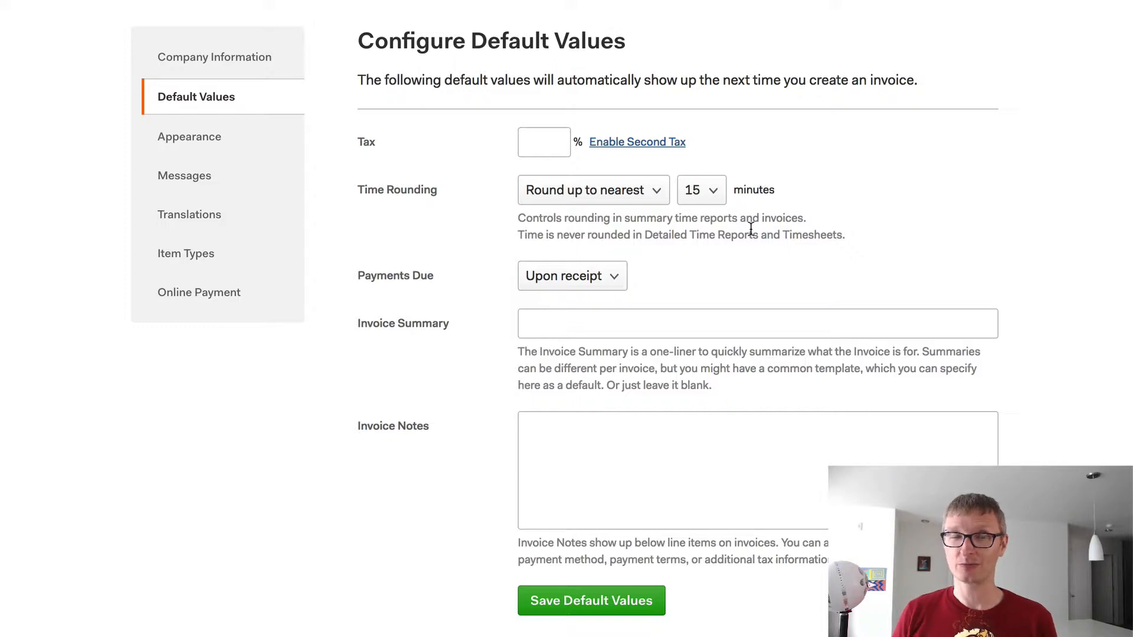
- Set Payments Due to Net 30 and save the default invoice values
click(596, 277)
click(682, 285)
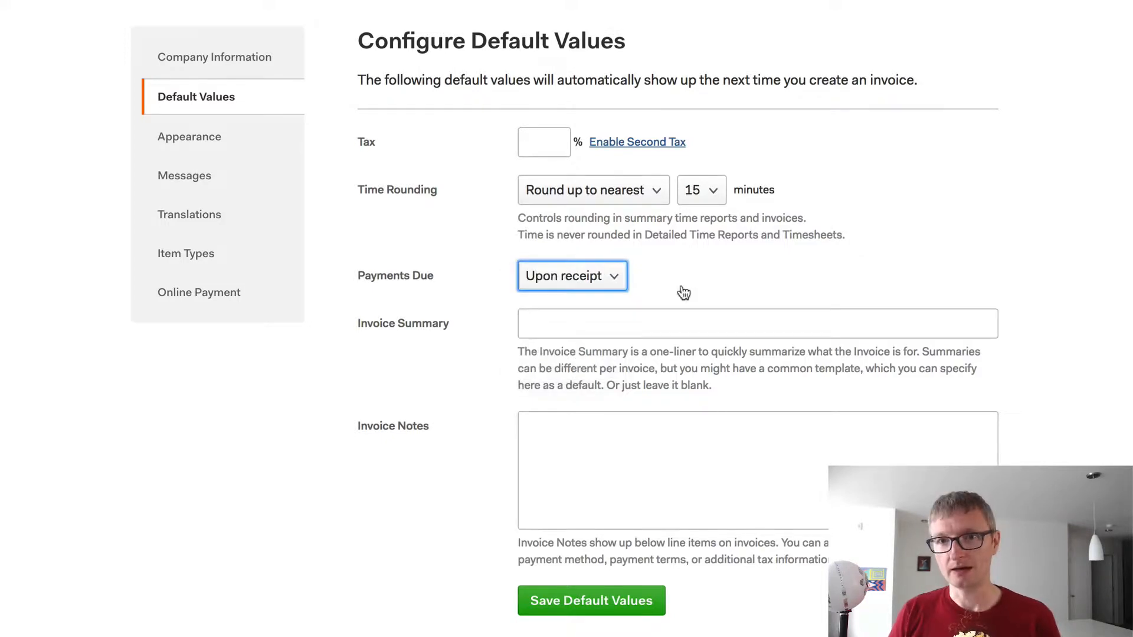
click(563, 285)
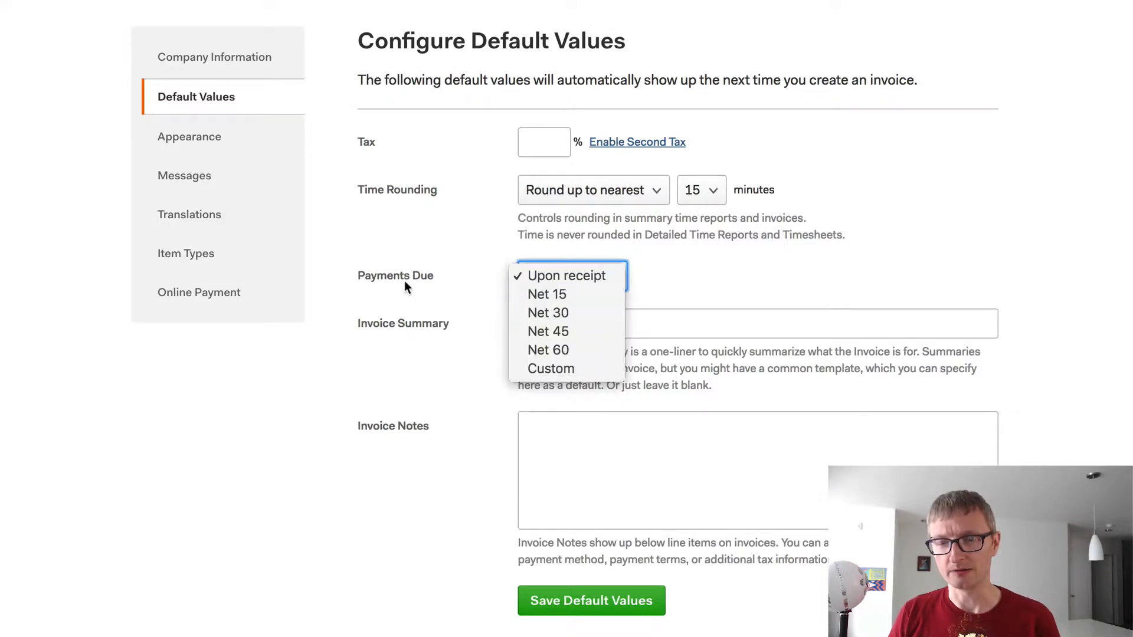
click(561, 312)
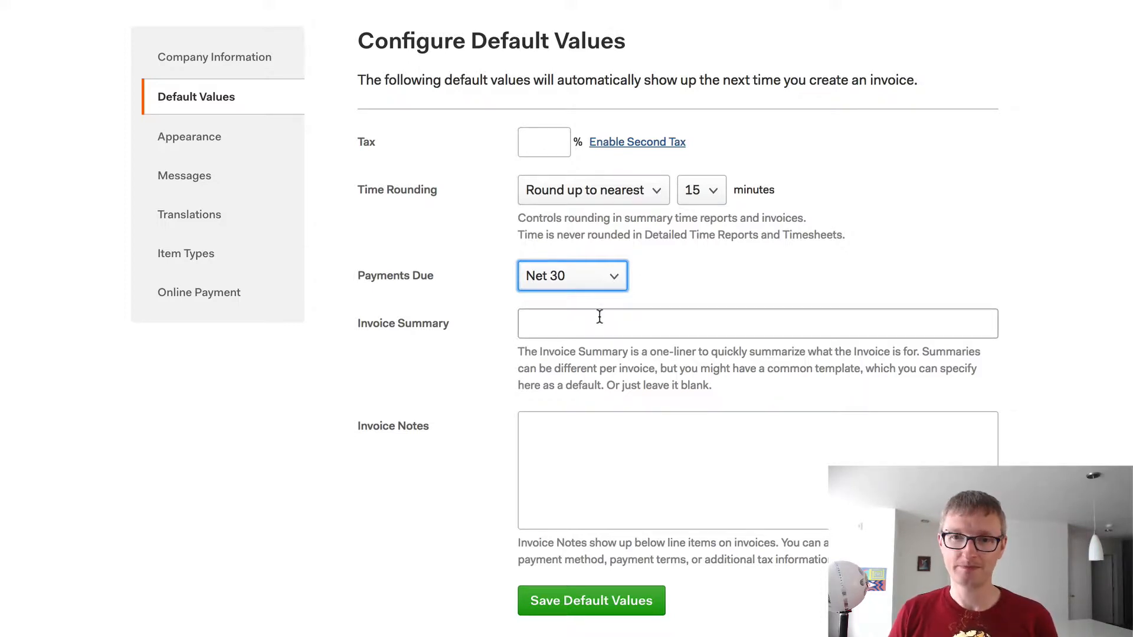
click(565, 319)
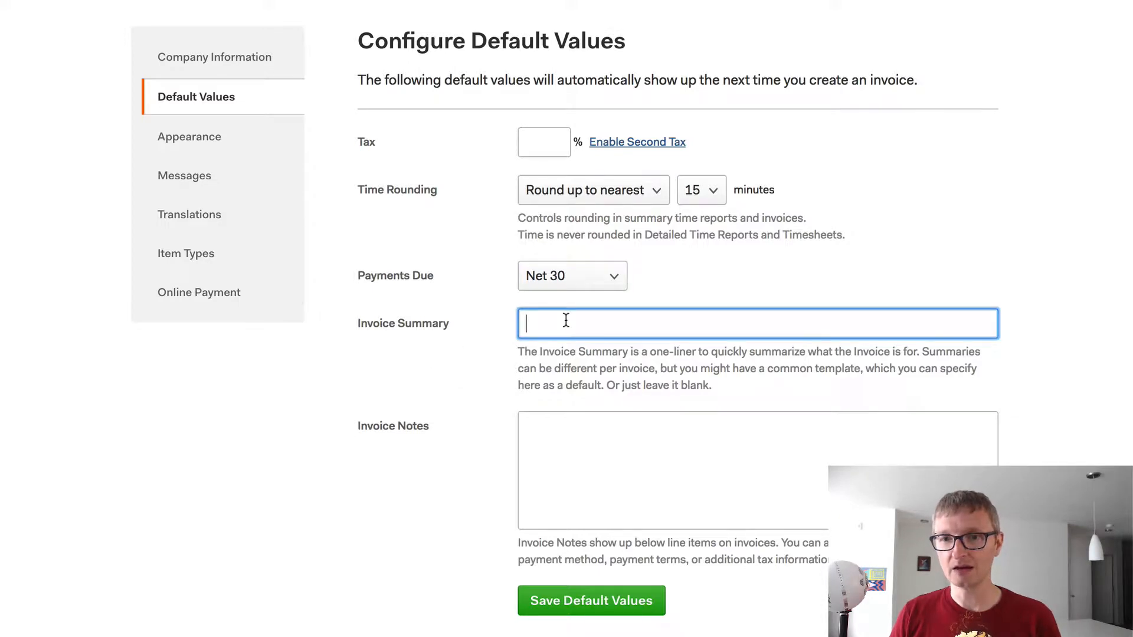
click(562, 430)
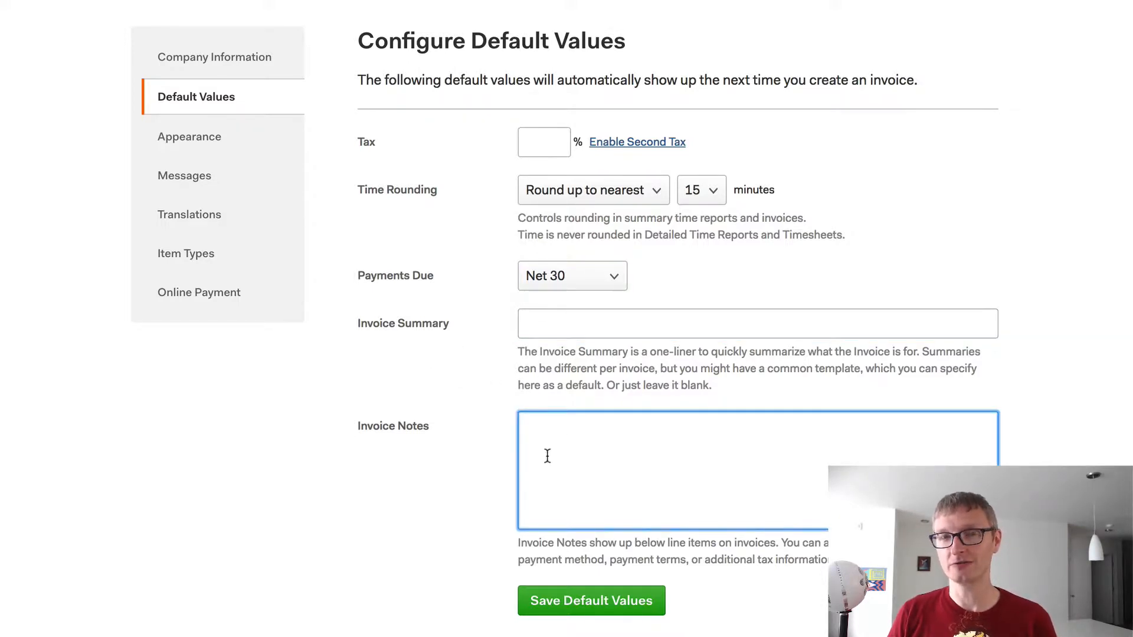
click(570, 319)
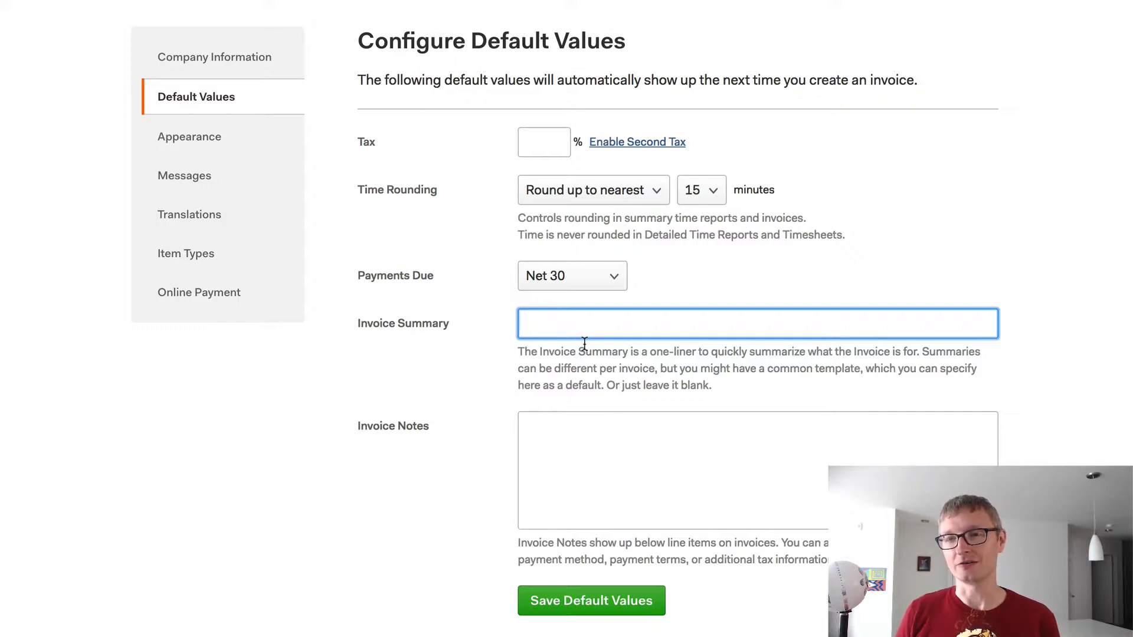
click(598, 601)
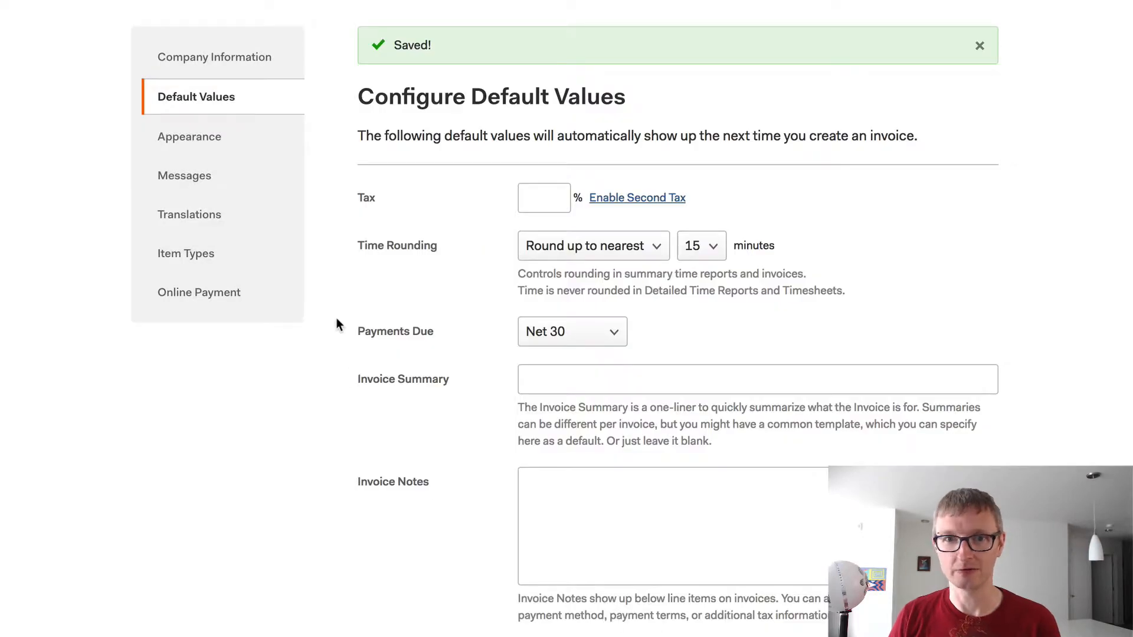
- Upload logo-horizontal-with-background.png as the invoice logo and save the appearance settings
click(217, 144)
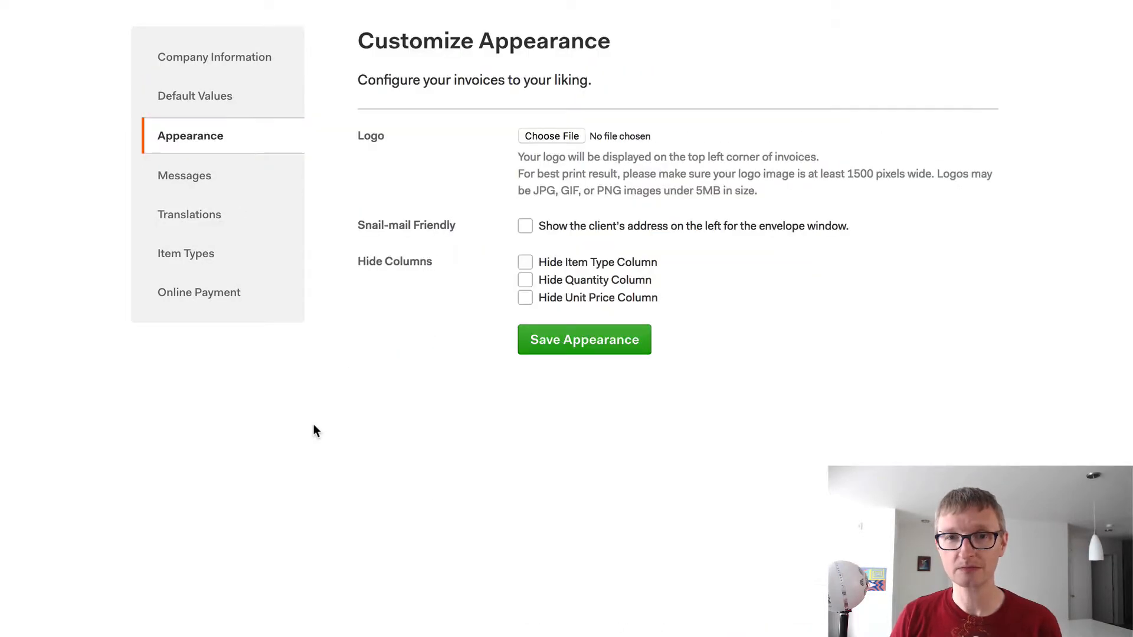
click(551, 137)
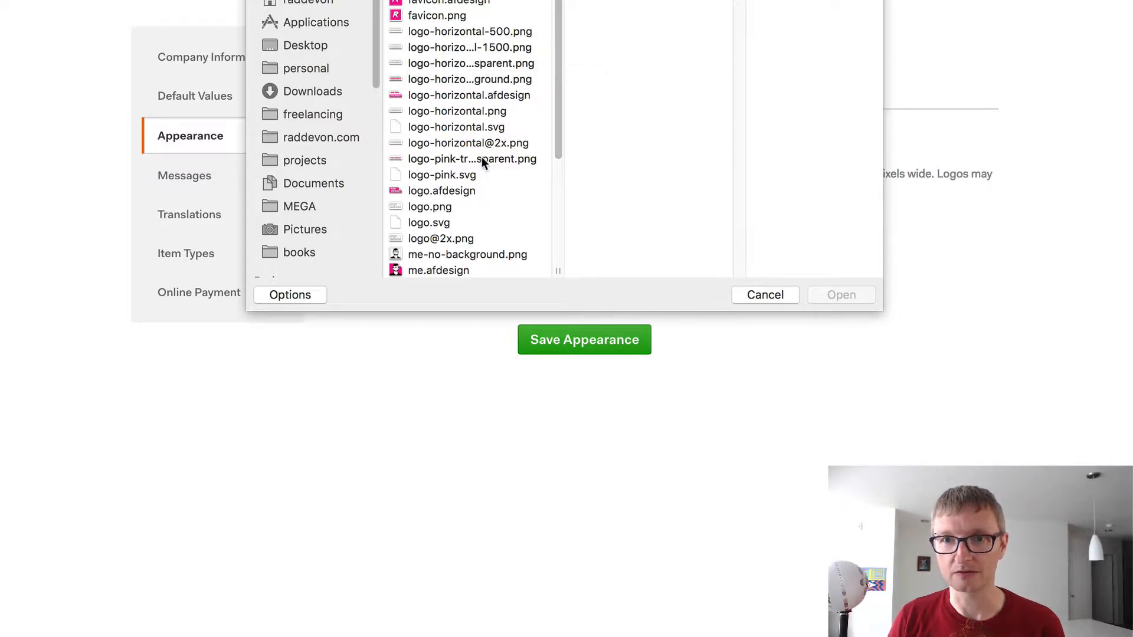
click(478, 79)
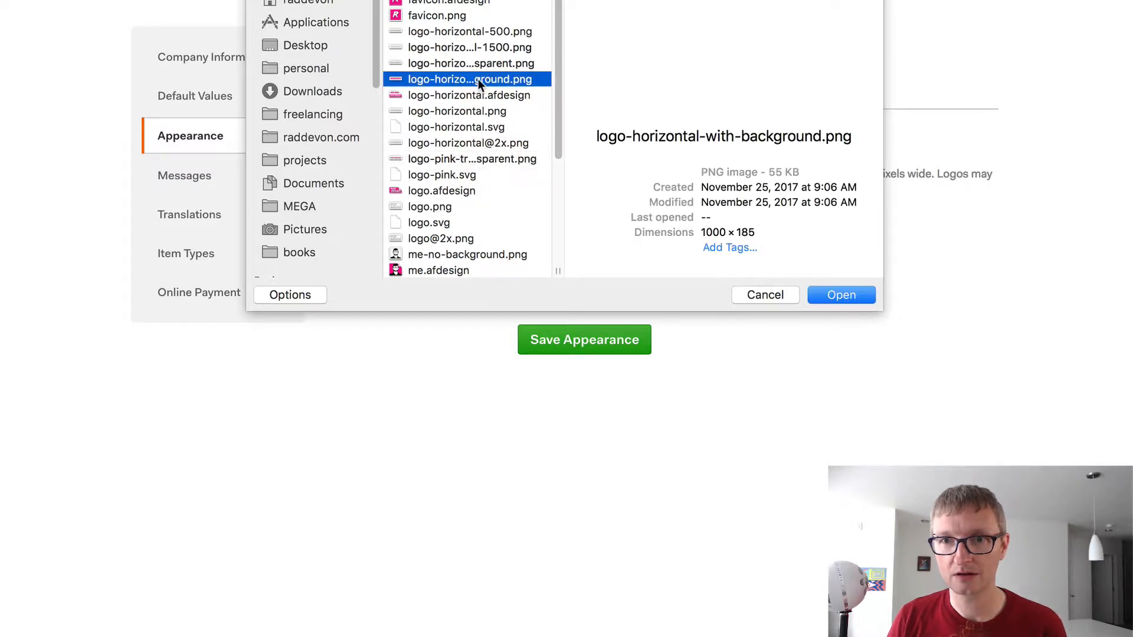
click(838, 295)
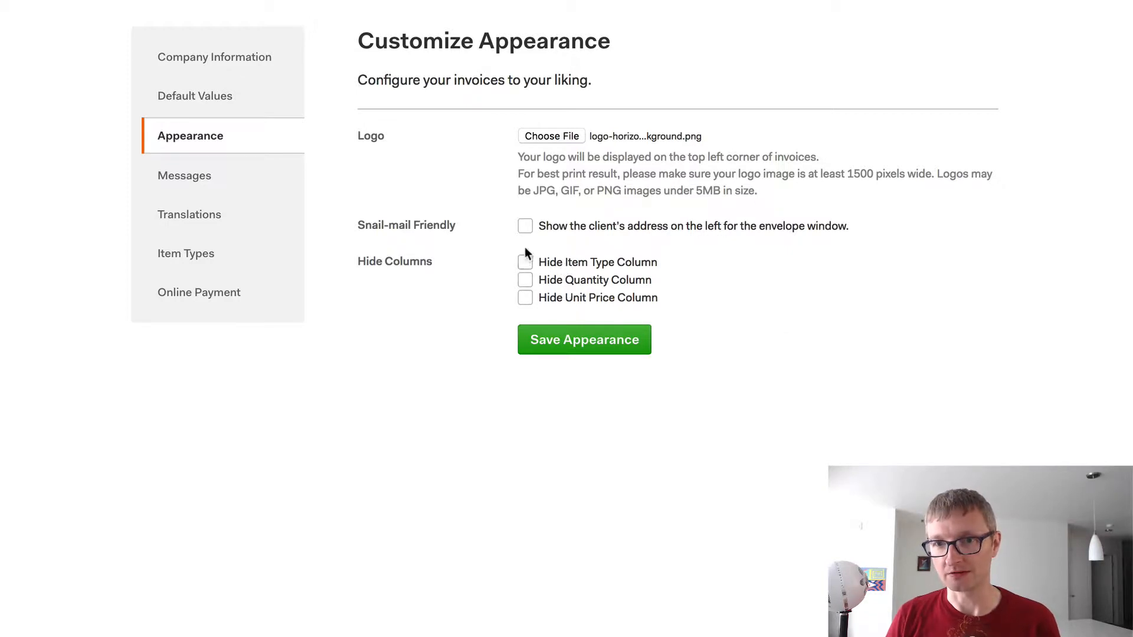
click(582, 351)
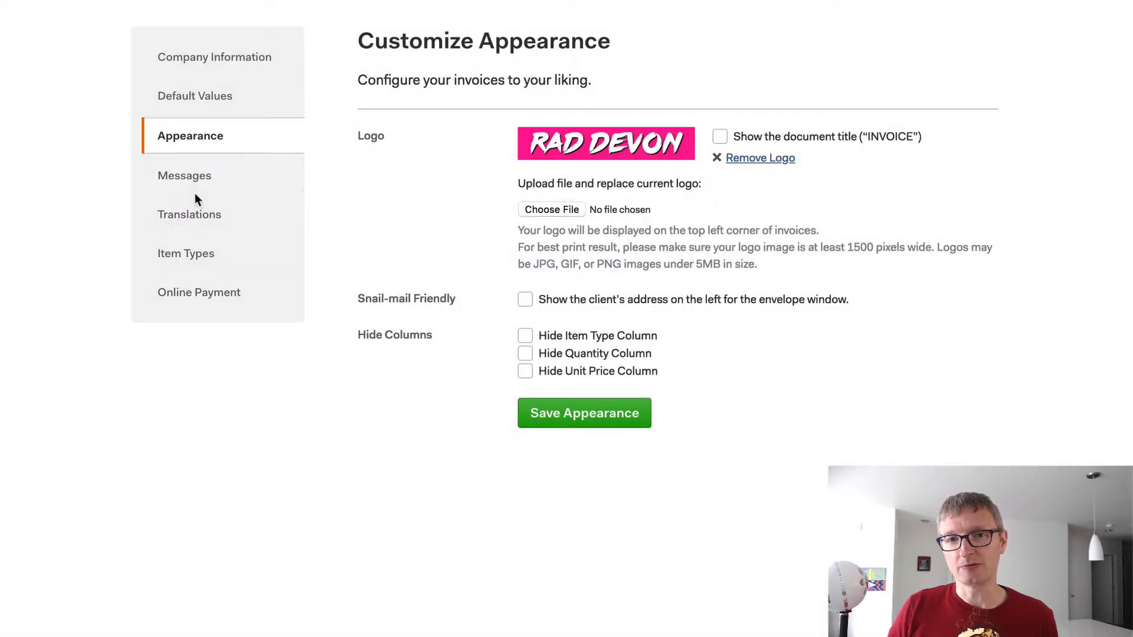
click(211, 174)
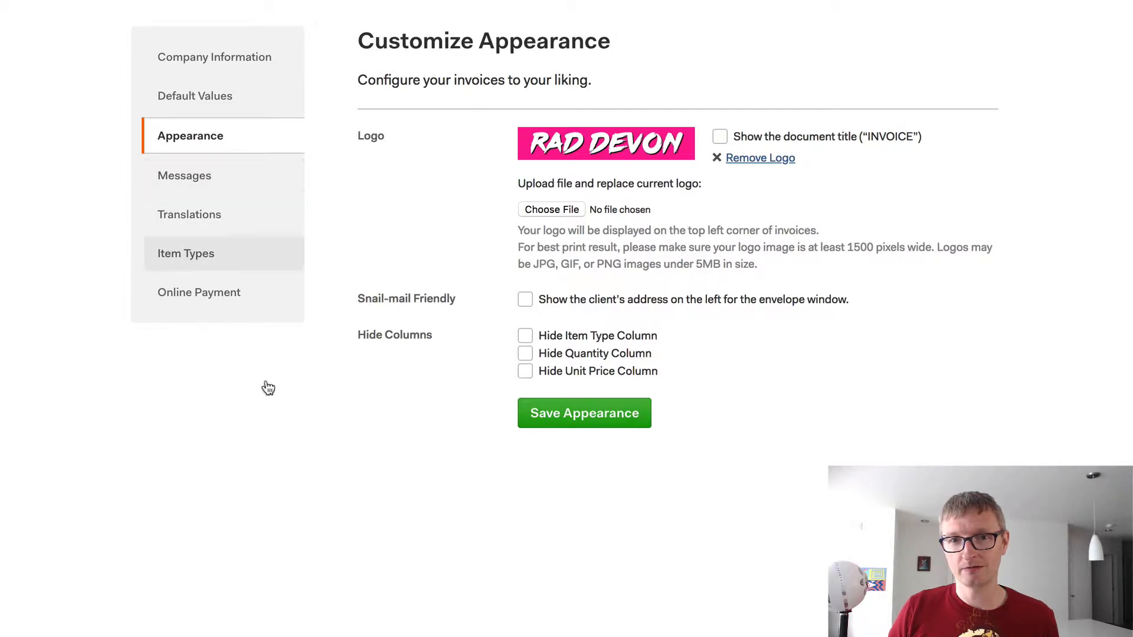
click(215, 218)
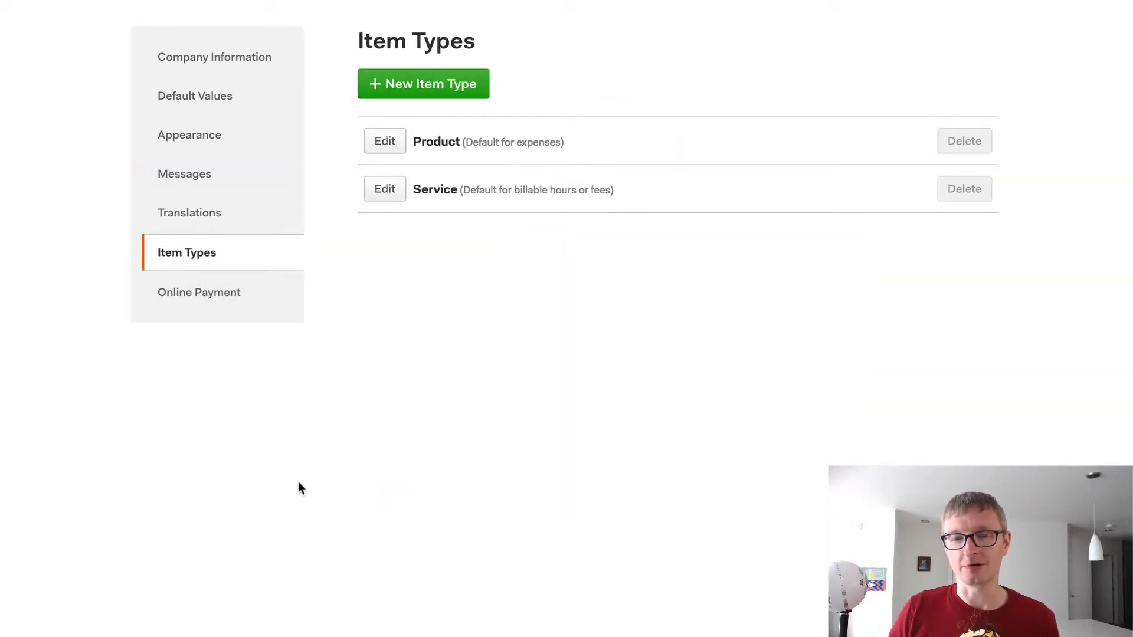
- Go to the Online Payment page offering Stripe and PayPal connections
click(225, 295)
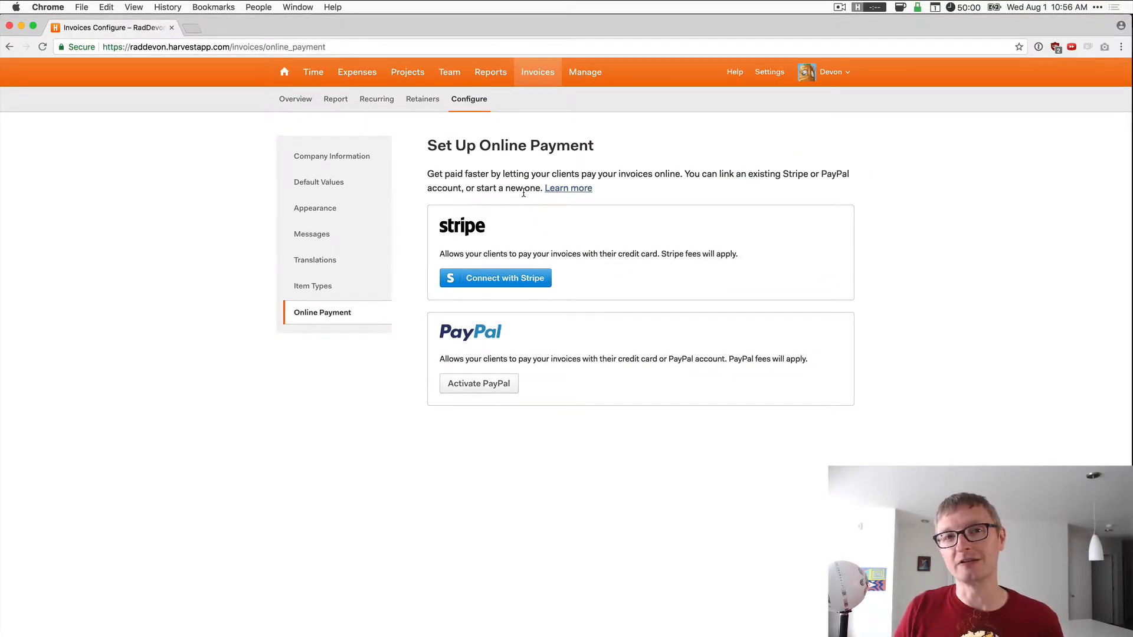
- Switch to the Projects area to start a new project
click(421, 69)
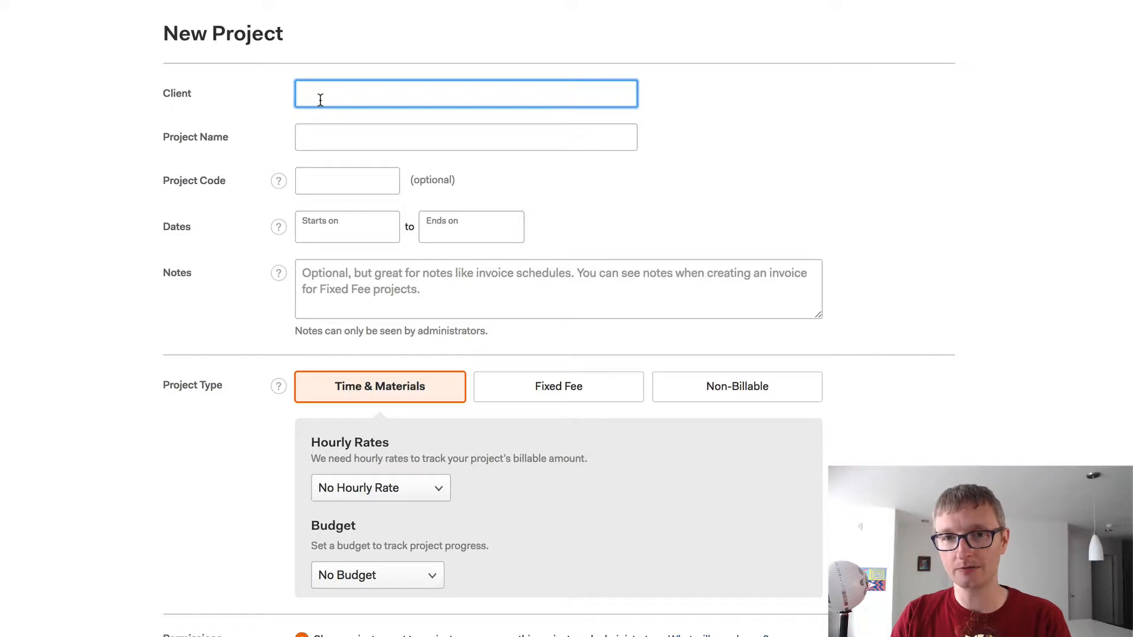
- Fill in client Spumco, project name 'Web site' and project code SWS, then review the tasks
text(Spum)
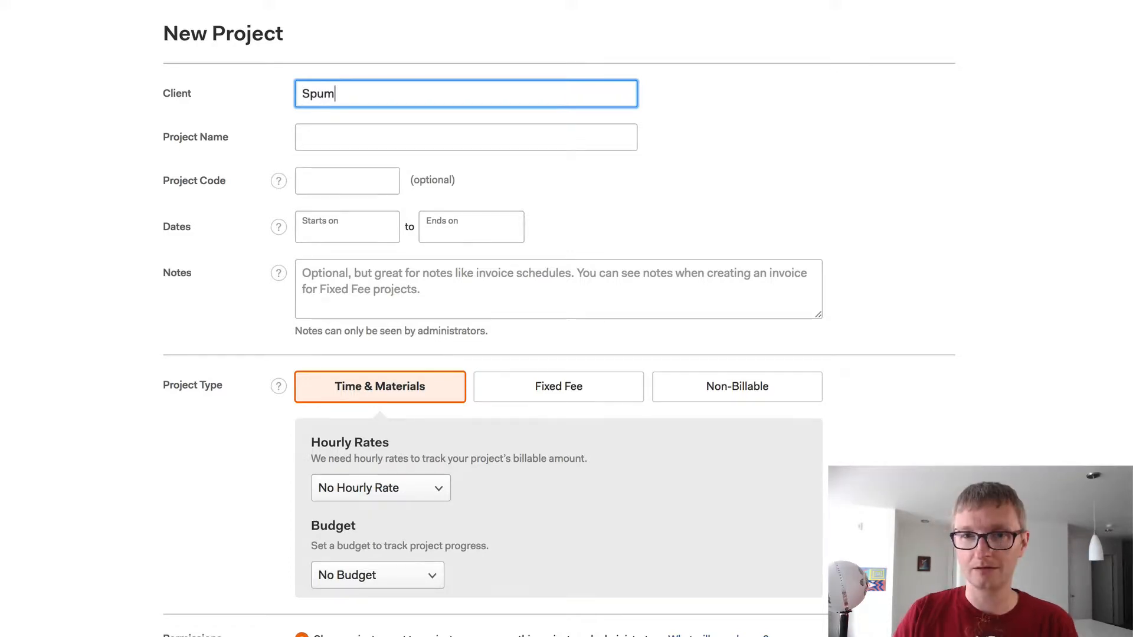
text(co)
key(Tab)
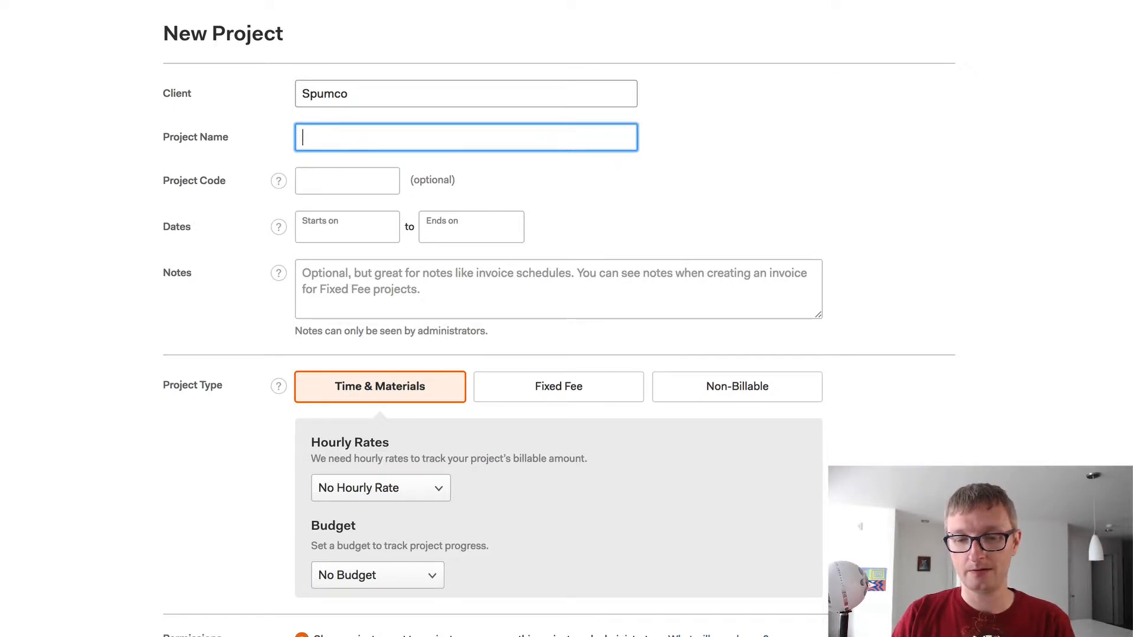
text(Web site)
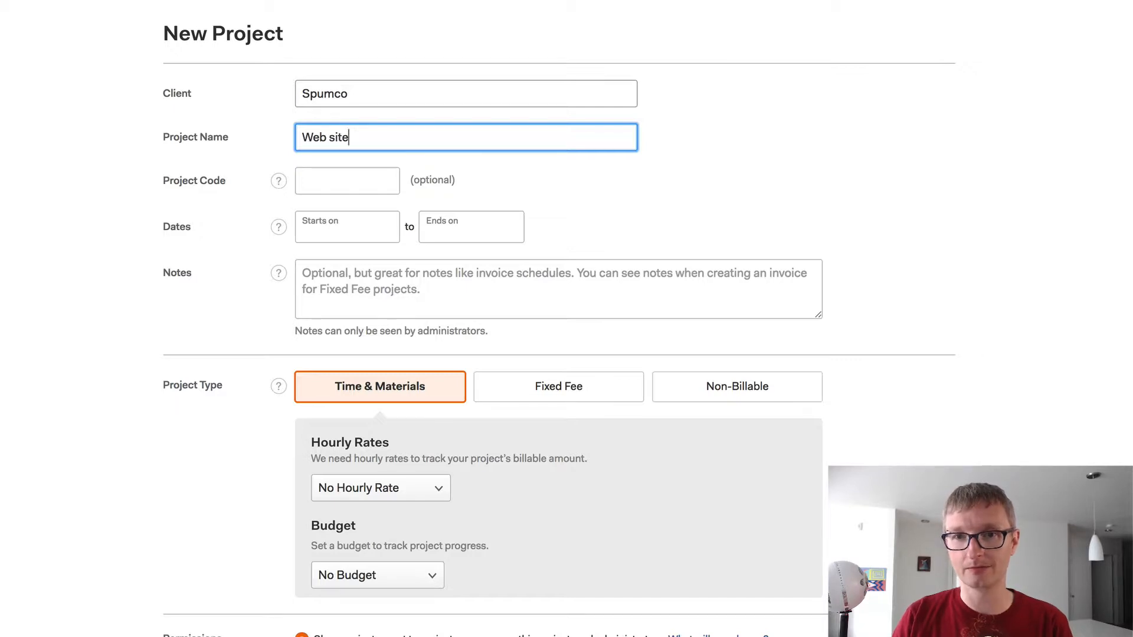
click(347, 181)
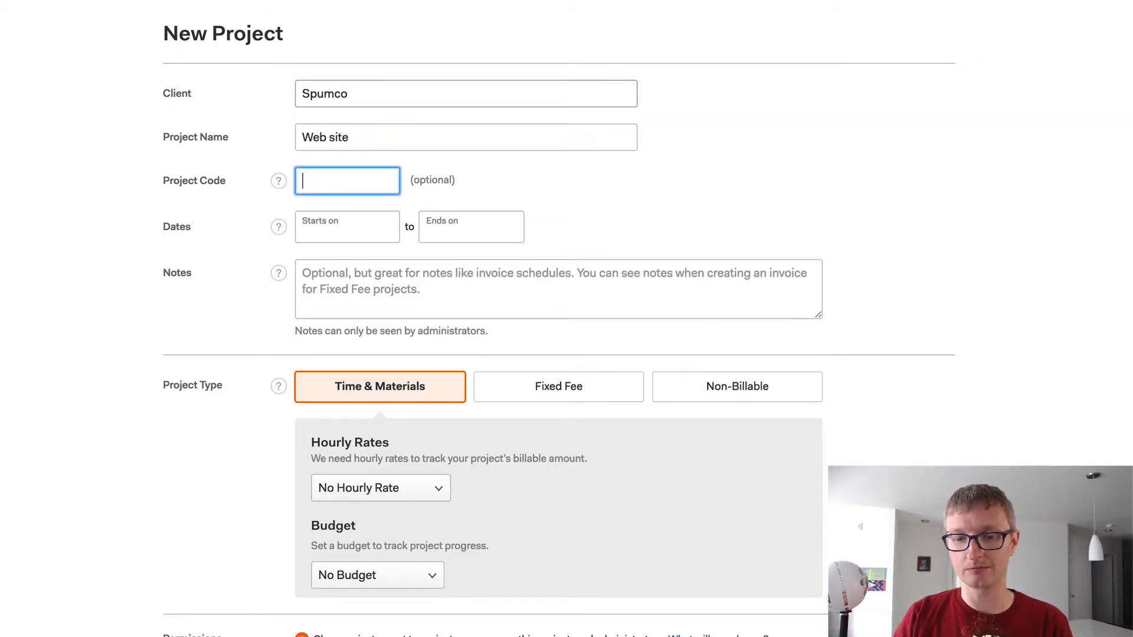
text(SWS)
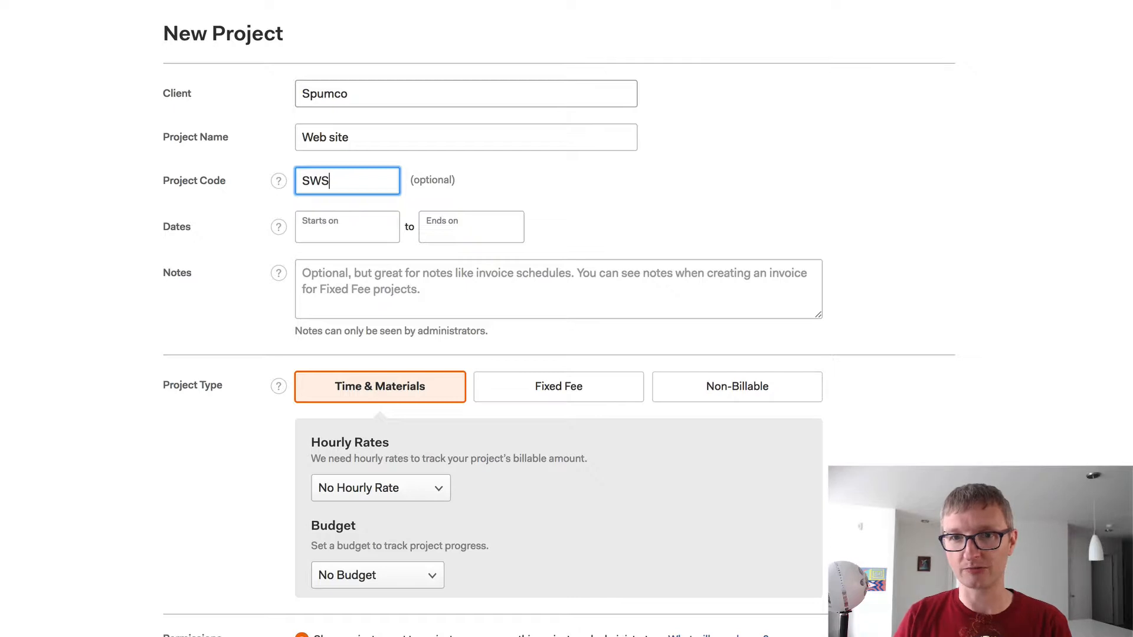
key(Tab)
key(Tab)
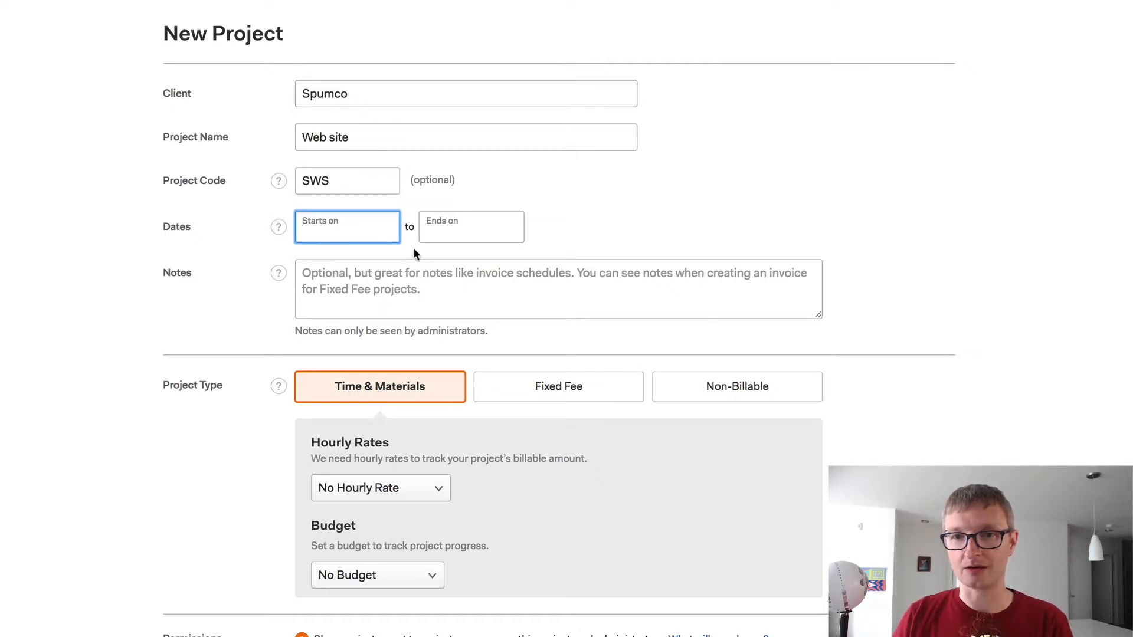
scroll(414, 247, down, 1)
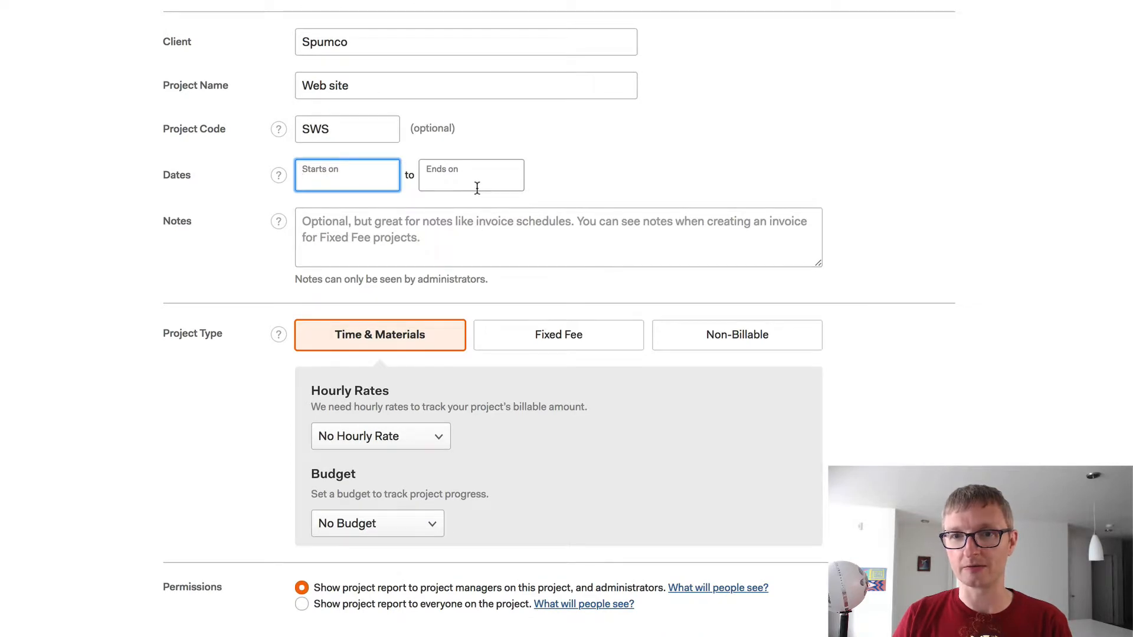
scroll(836, 292, down, 1)
scroll(836, 293, down, 5)
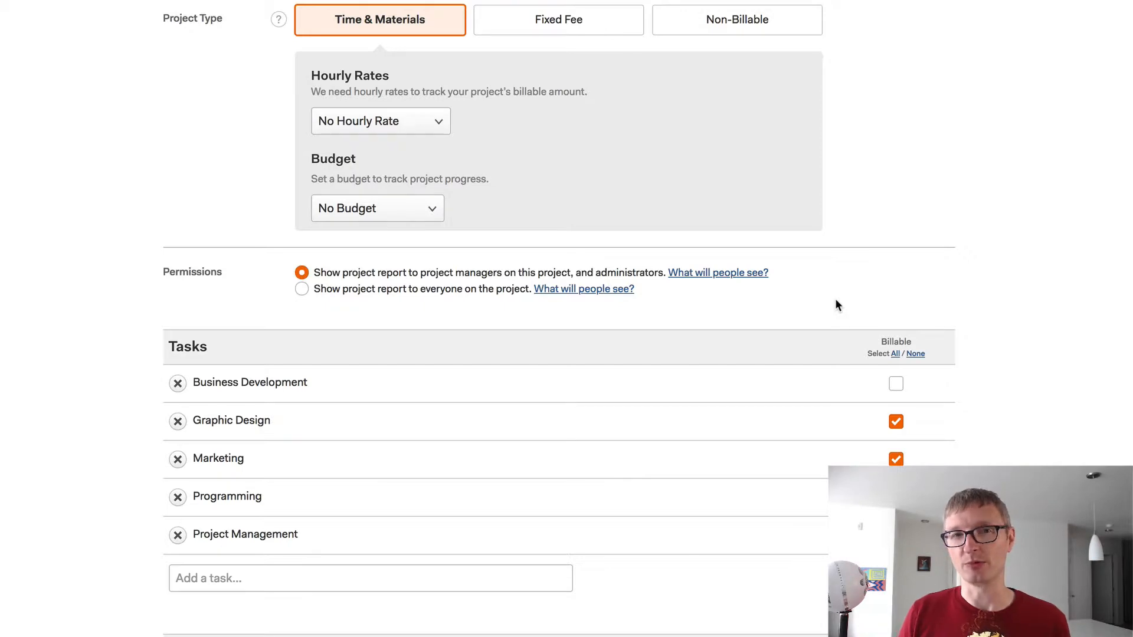
- Make the project fixed-fee with a $5,000 project fee
click(571, 35)
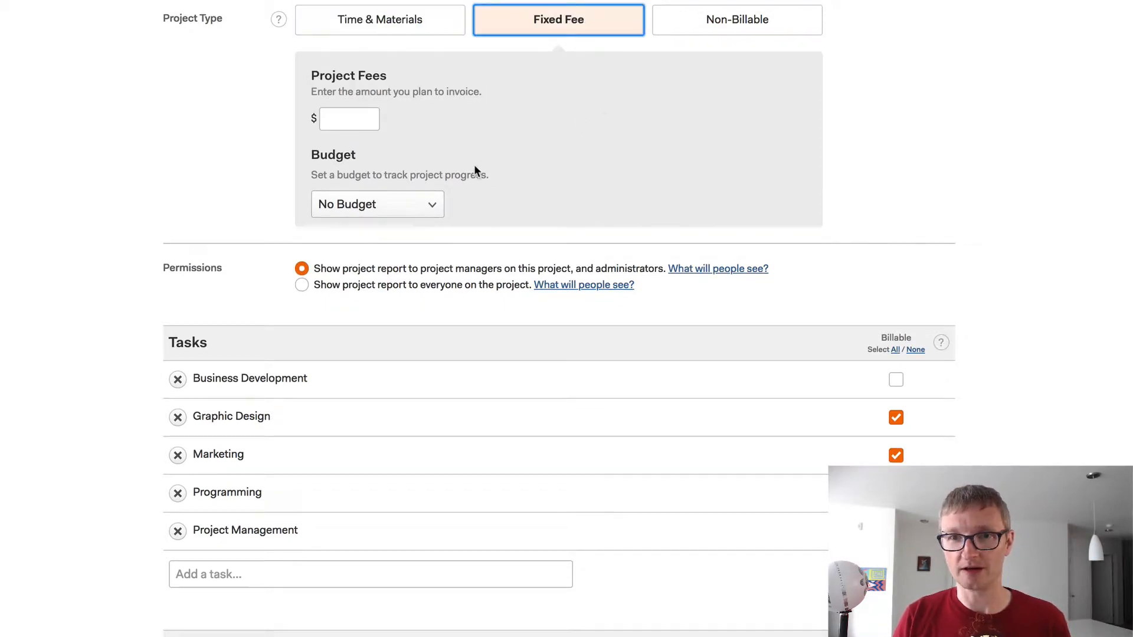
click(348, 118)
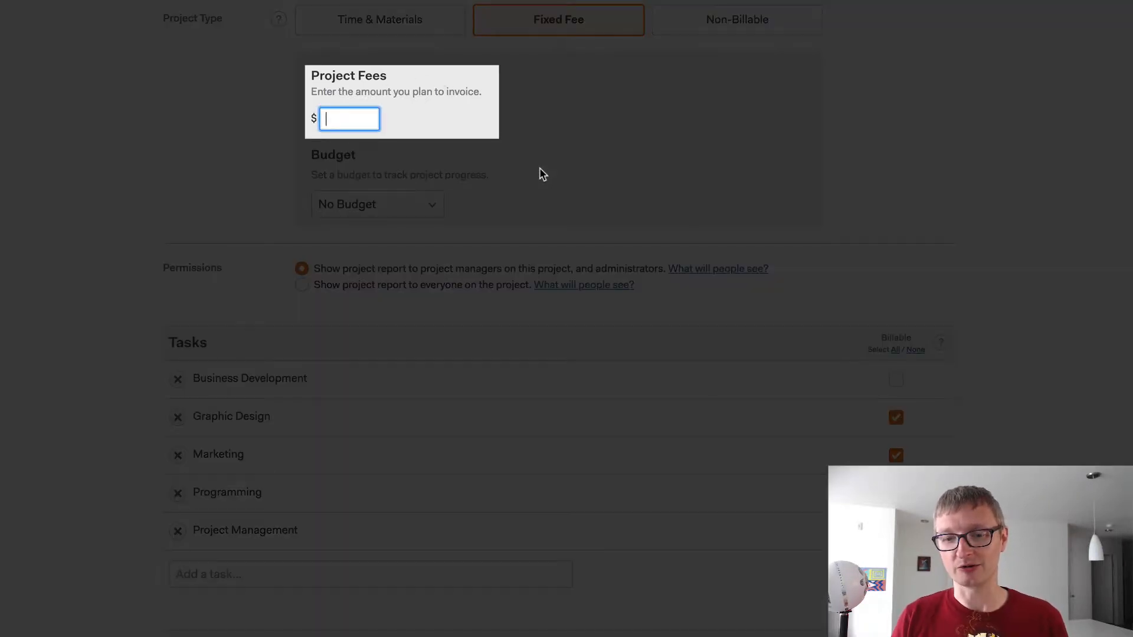
text(5)
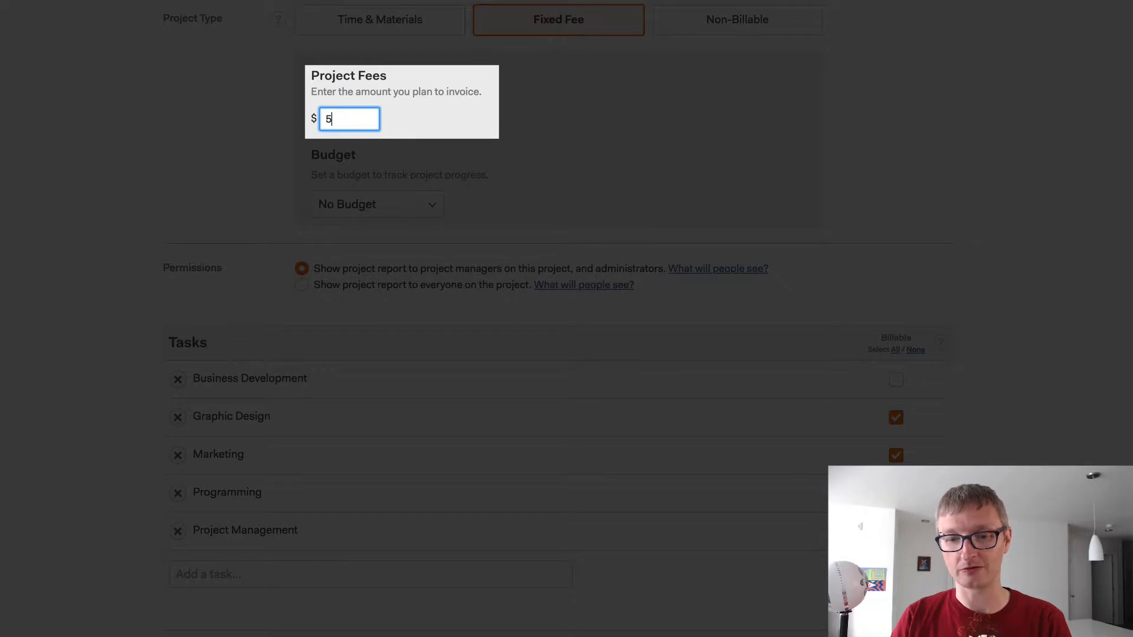
text(000)
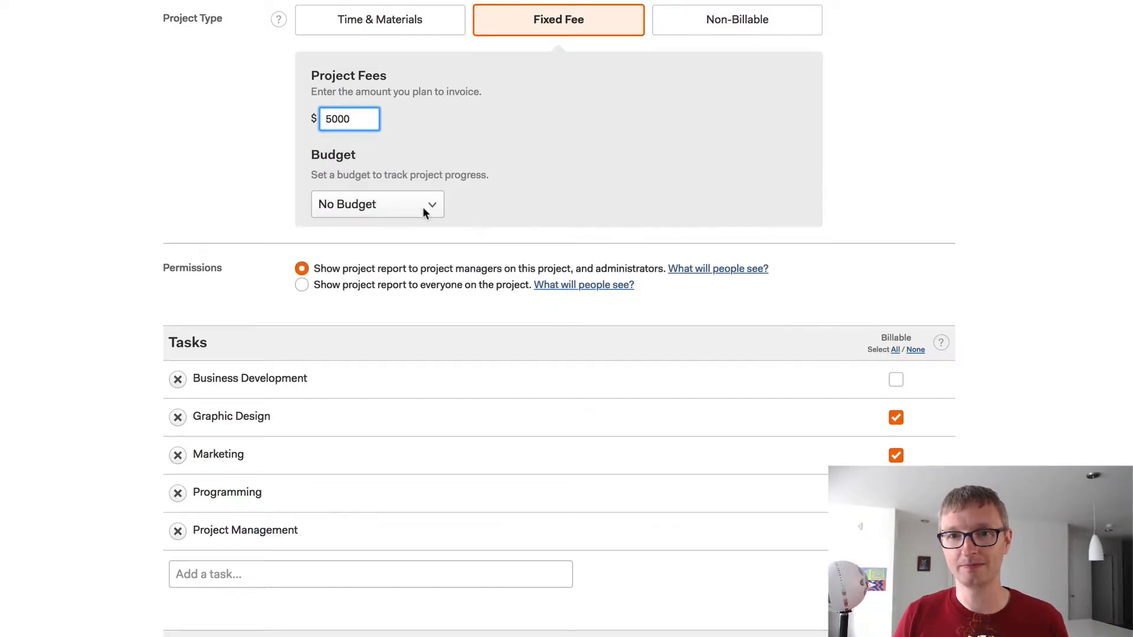
- Budget 75 total project hours with e-mail alerts at 80%, and switch to Time & Materials
click(423, 206)
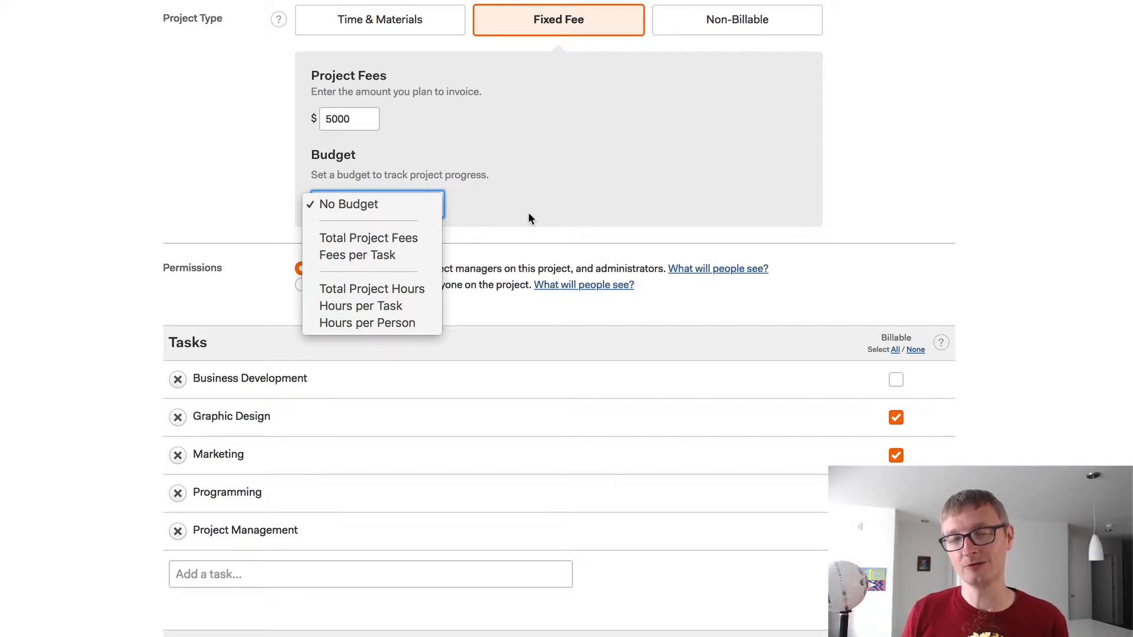
click(399, 289)
click(468, 202)
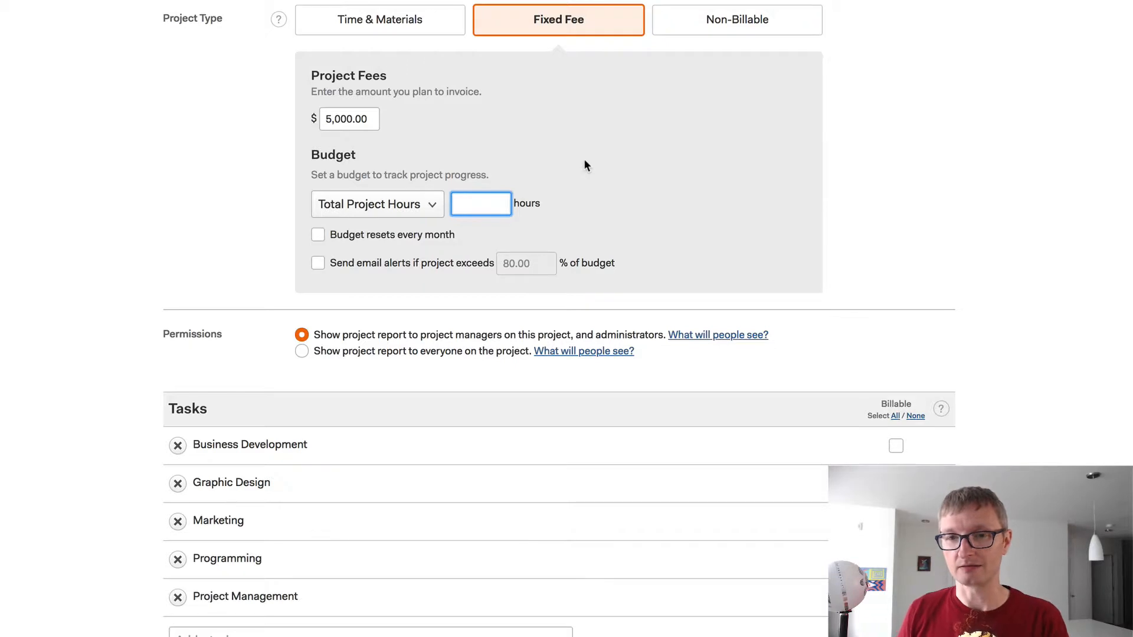
text(75)
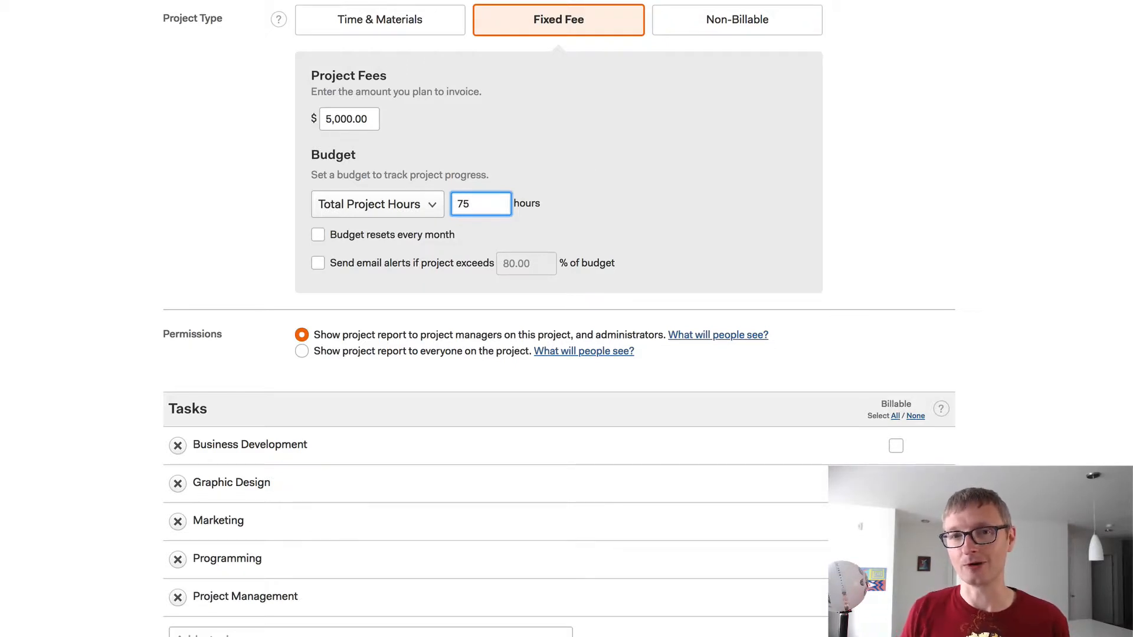
click(318, 265)
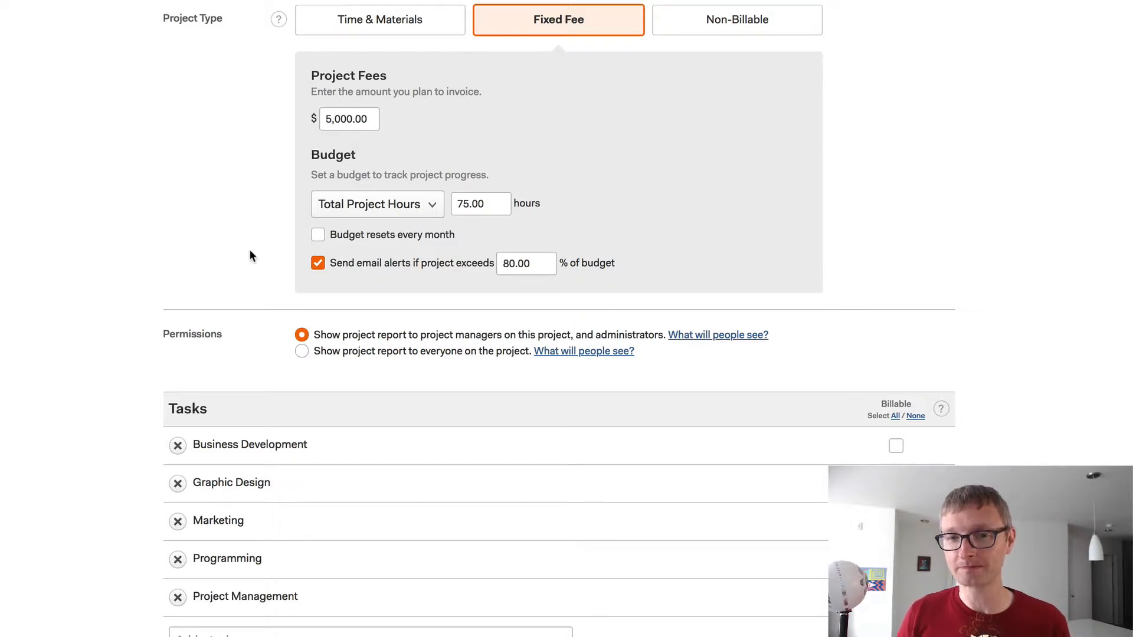
click(384, 31)
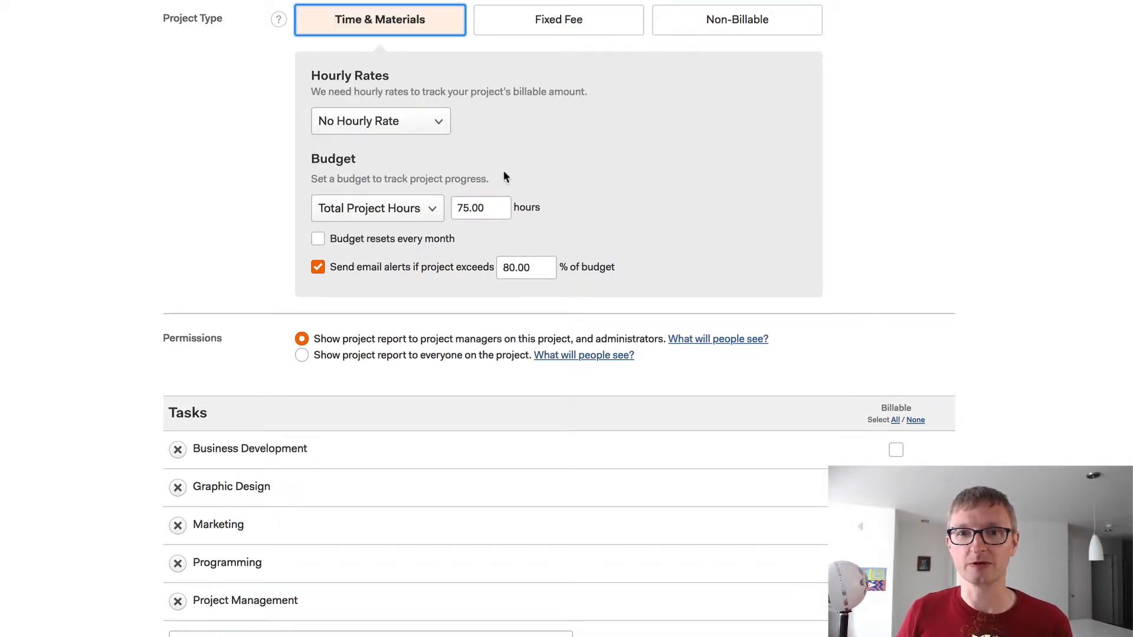
- Bill the project at a single $75 project hourly rate
click(432, 125)
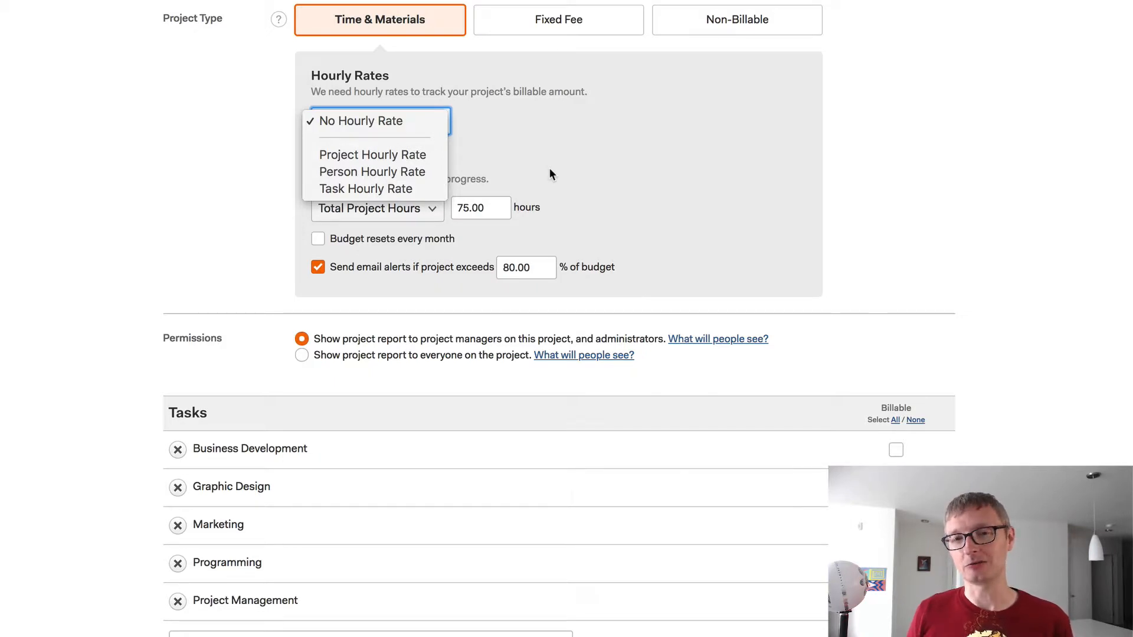
click(402, 153)
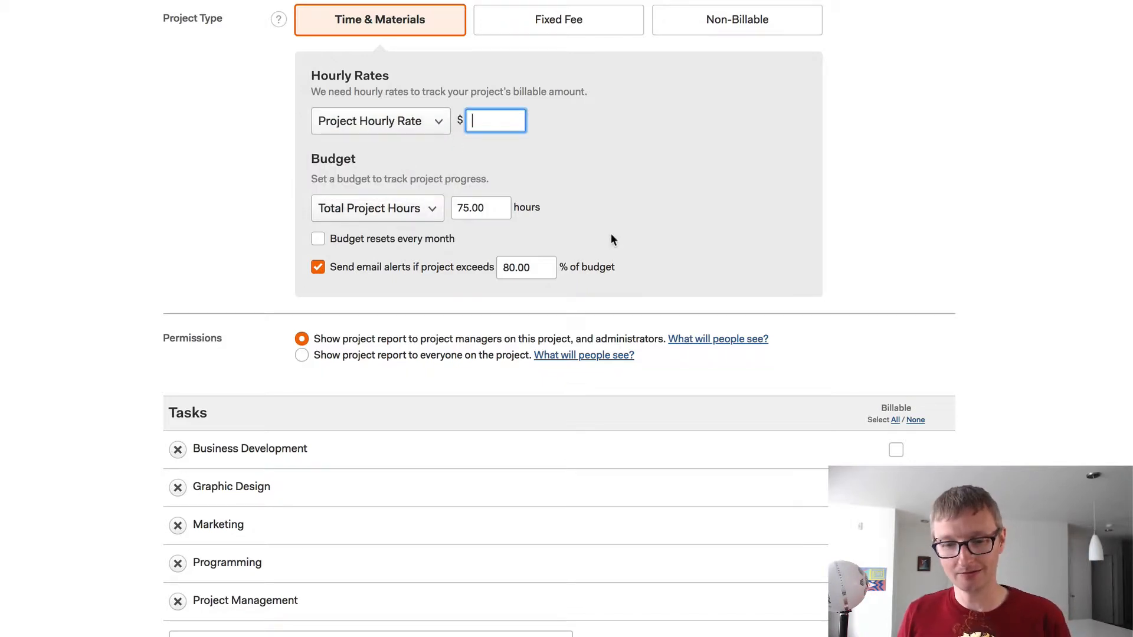
text(75)
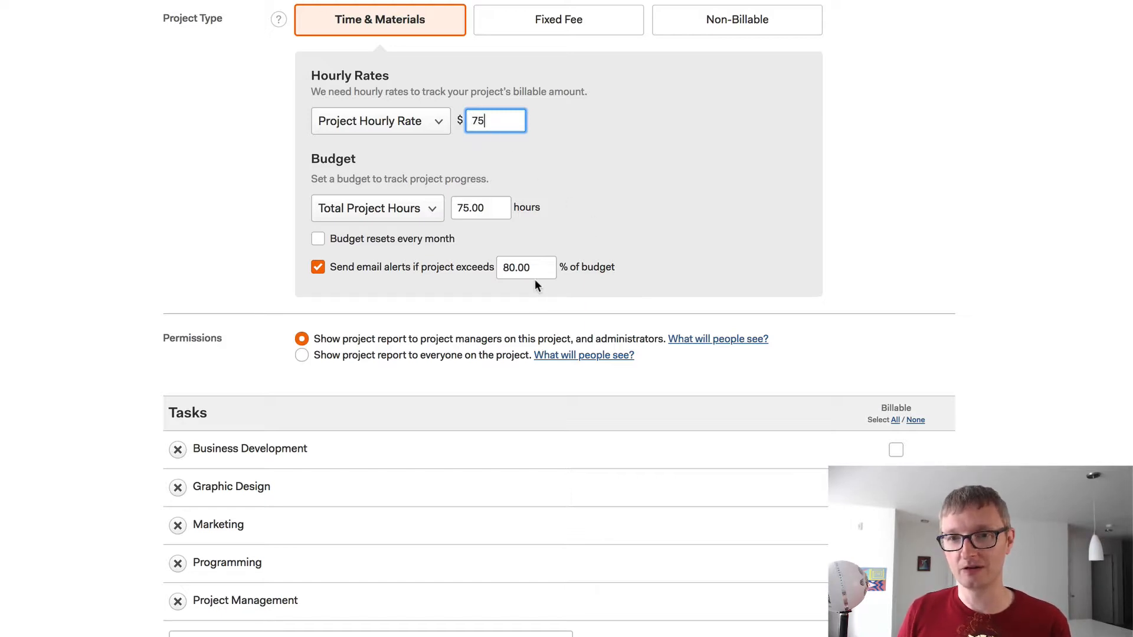
- Change the budget to Total Project Fees of $5,500
click(385, 210)
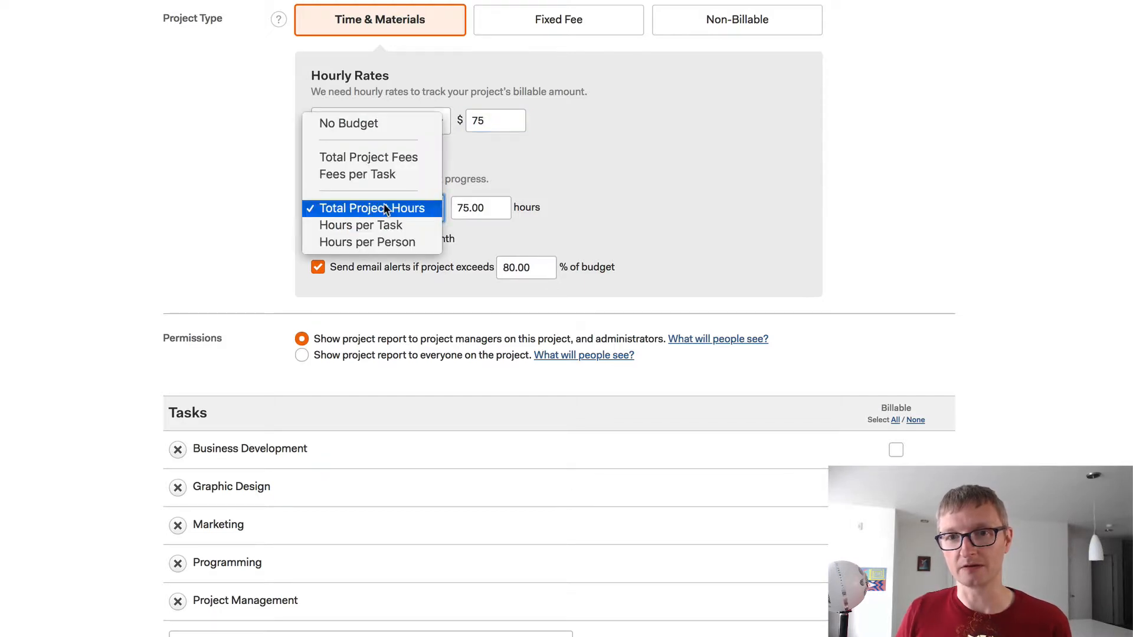
click(397, 157)
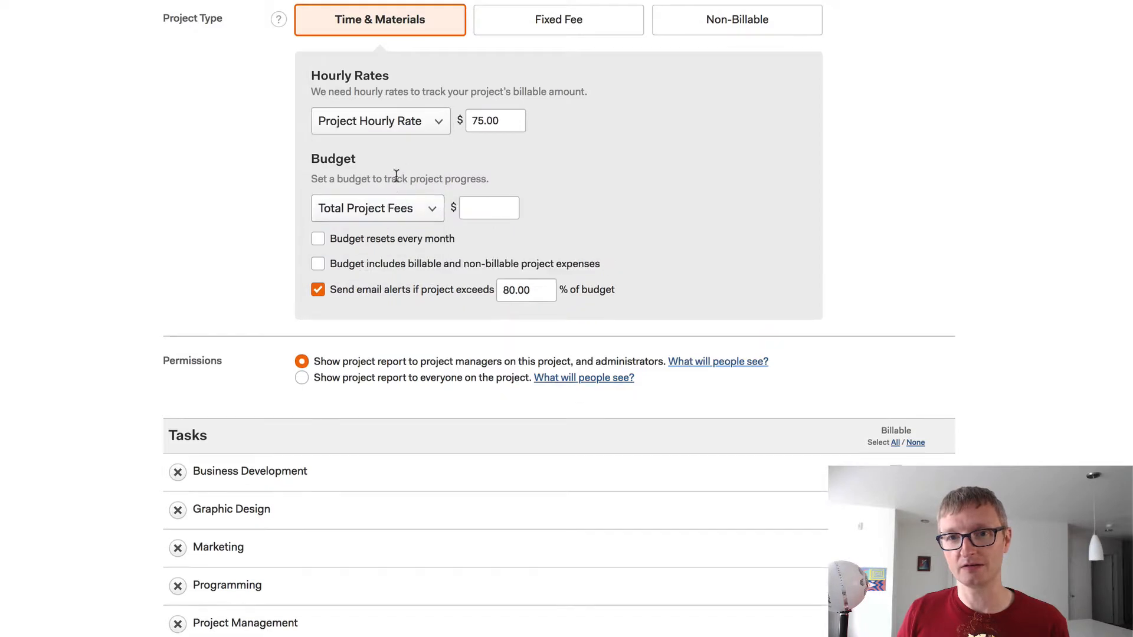
click(472, 209)
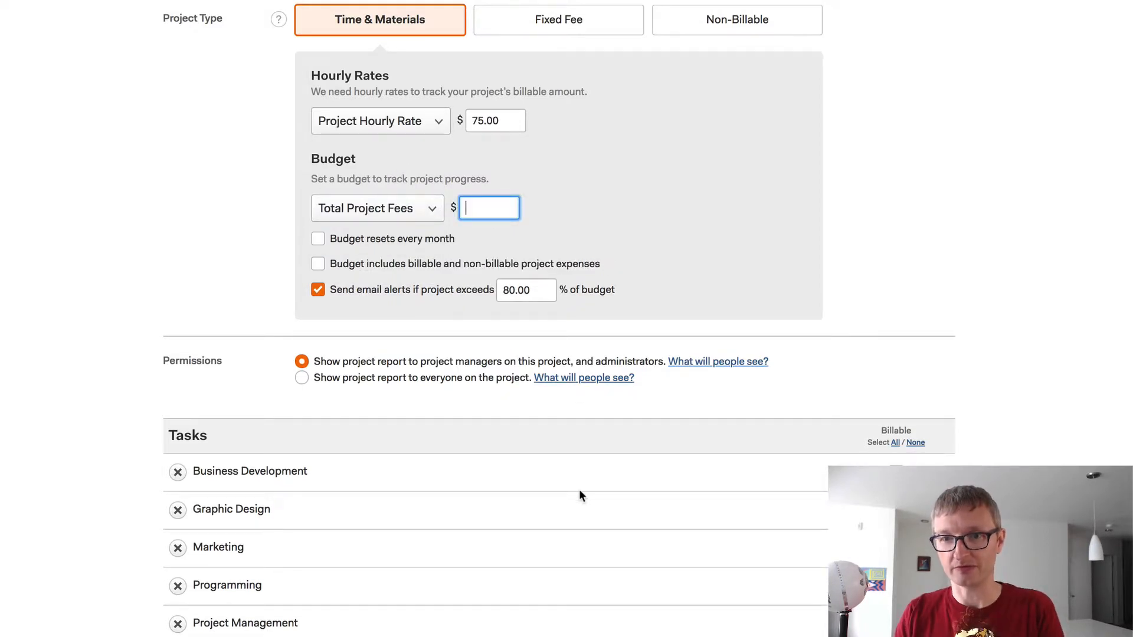
text(5500)
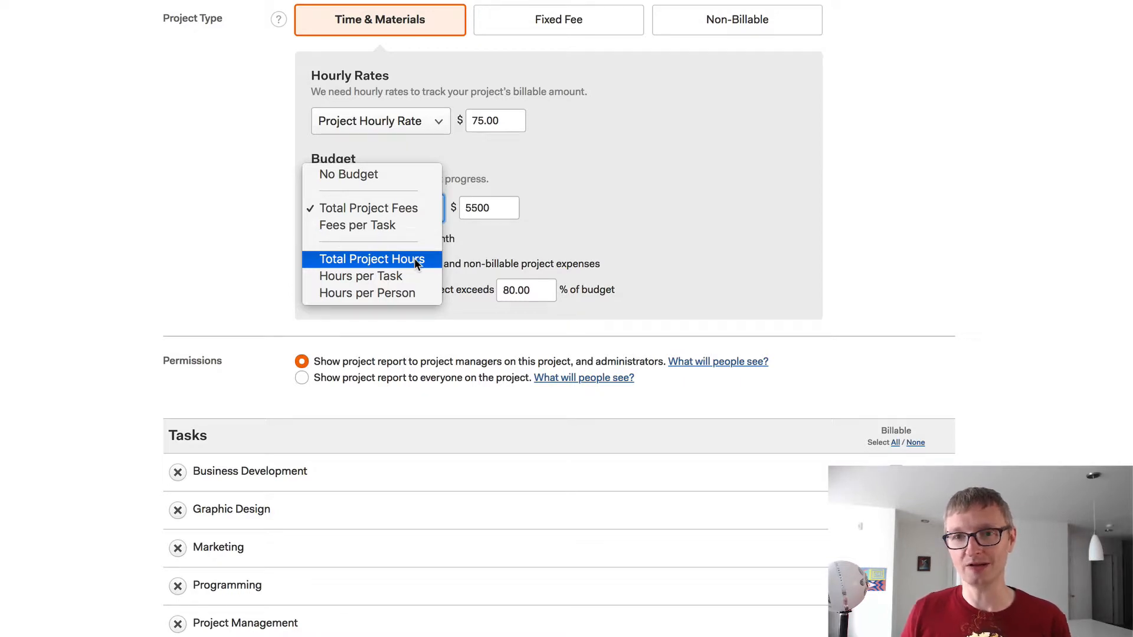
click(561, 212)
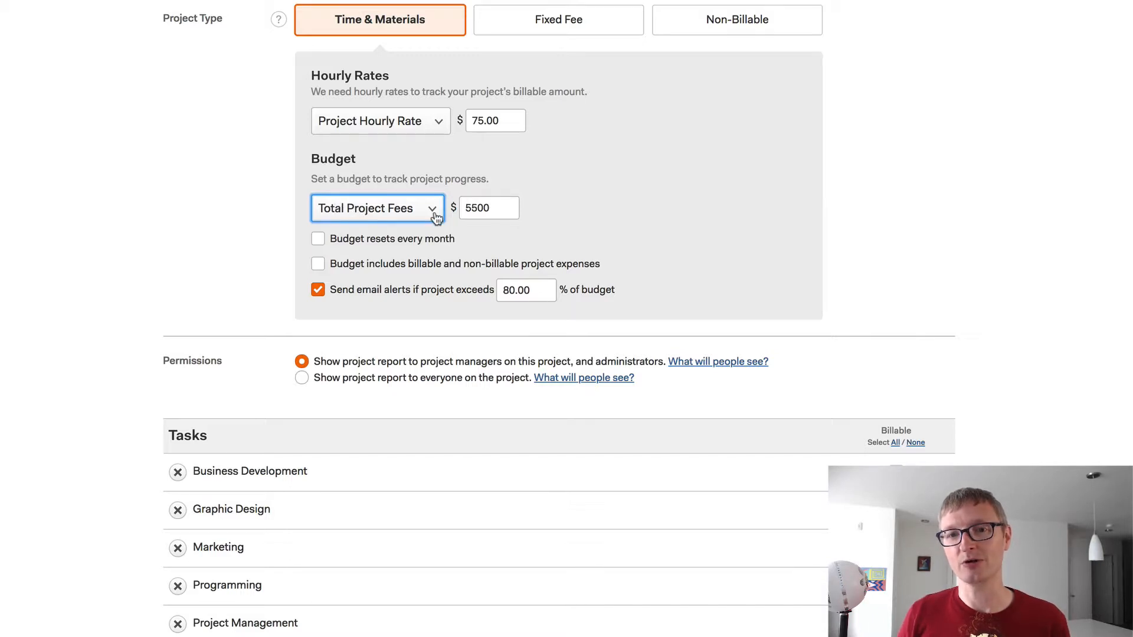
click(568, 206)
- Mark all five project tasks billable with Select All in the Billable column
scroll(592, 224, down, 3)
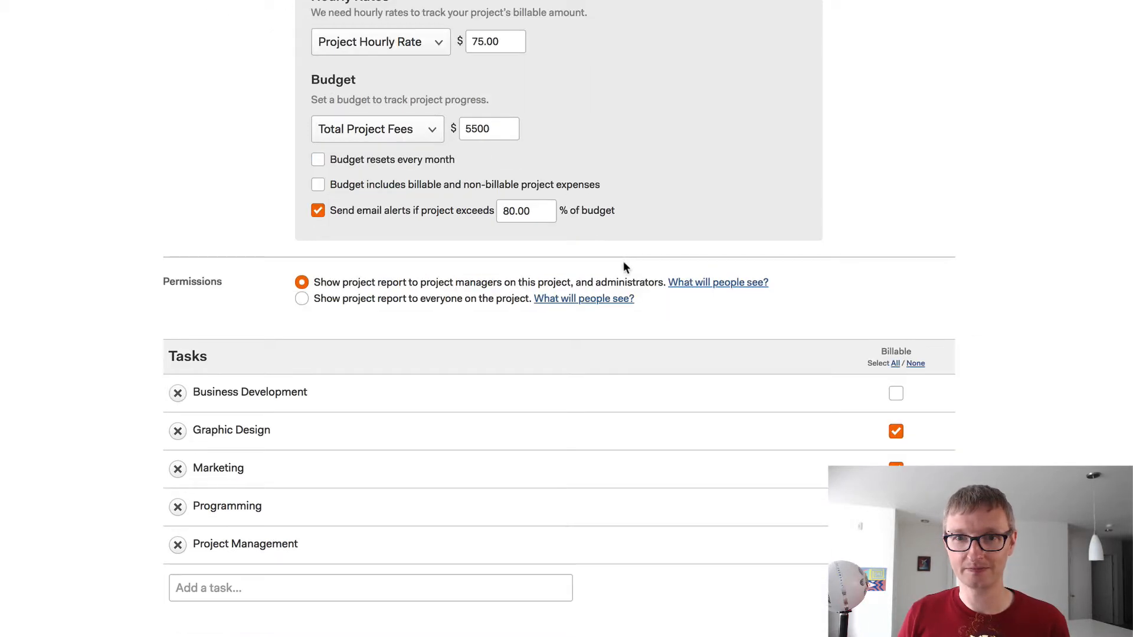
scroll(603, 420, down, 1)
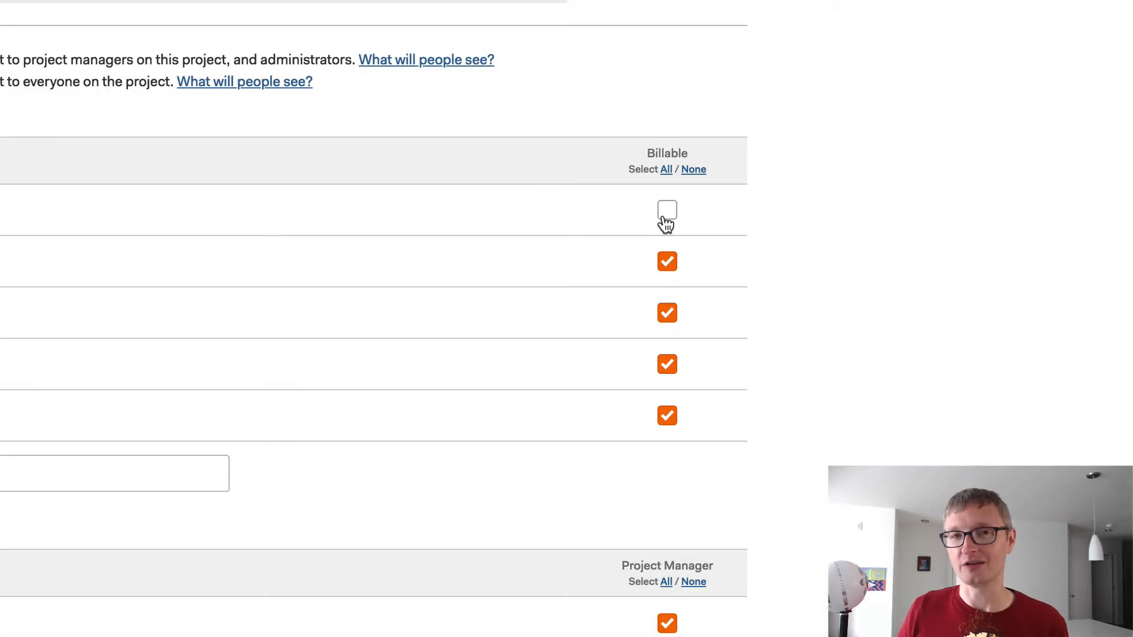
click(666, 171)
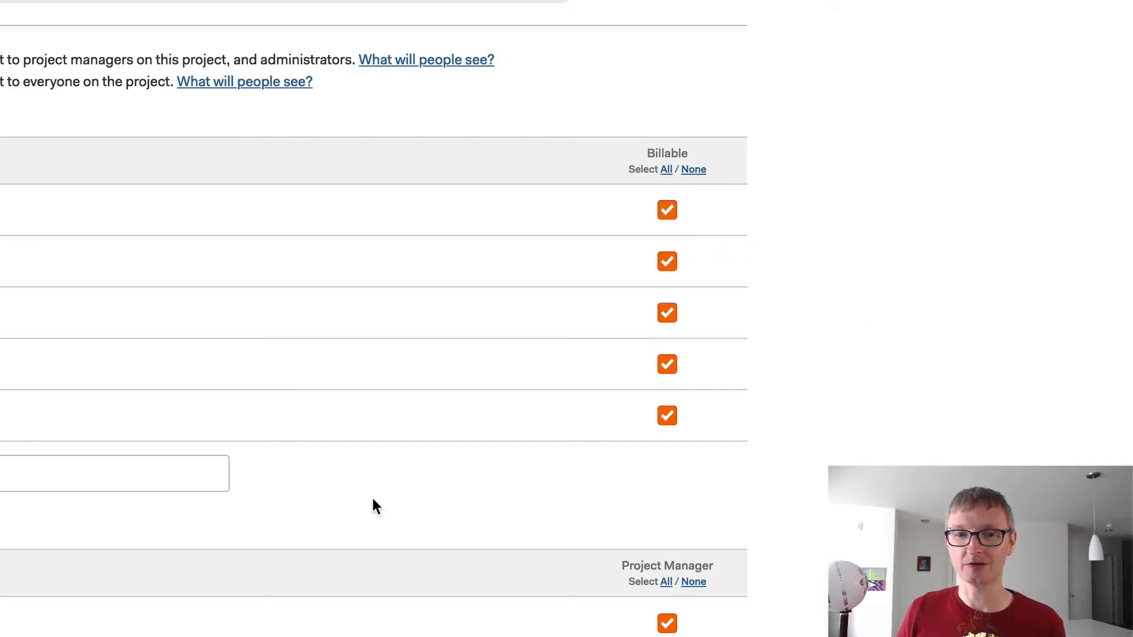
- Add a sixth task named 'Meetings' to the project
click(250, 448)
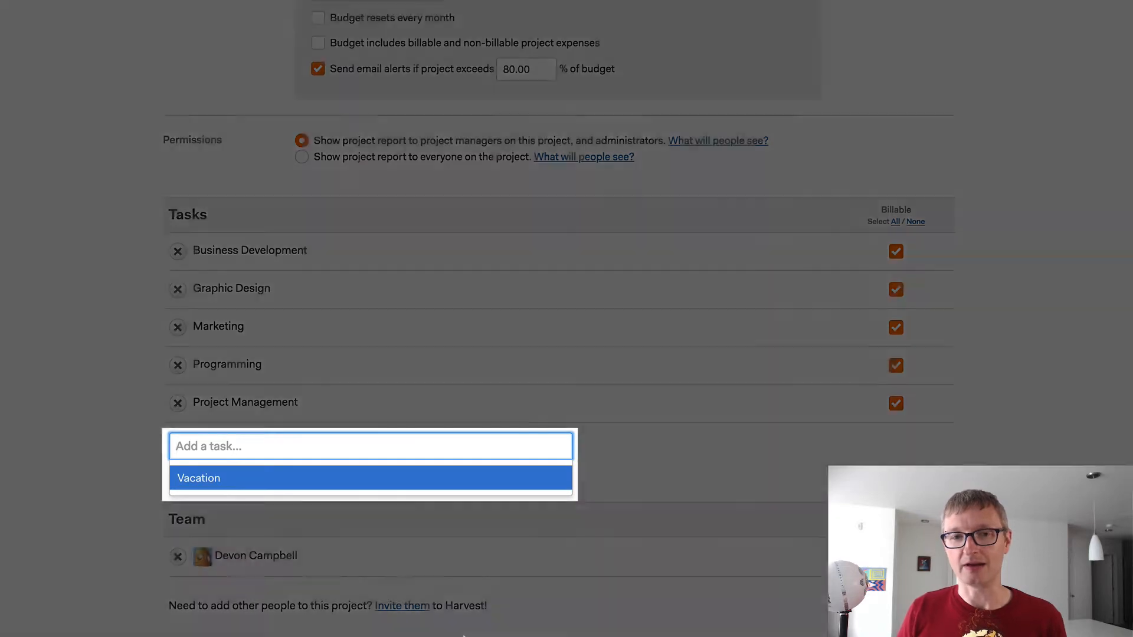
text(Meetings)
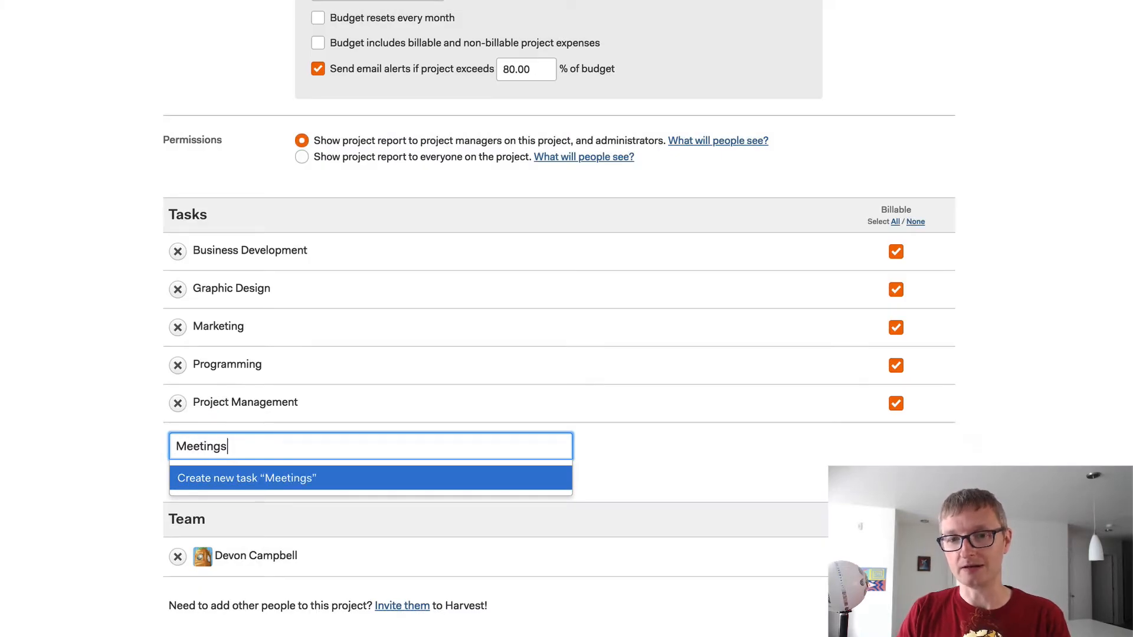
key(Return)
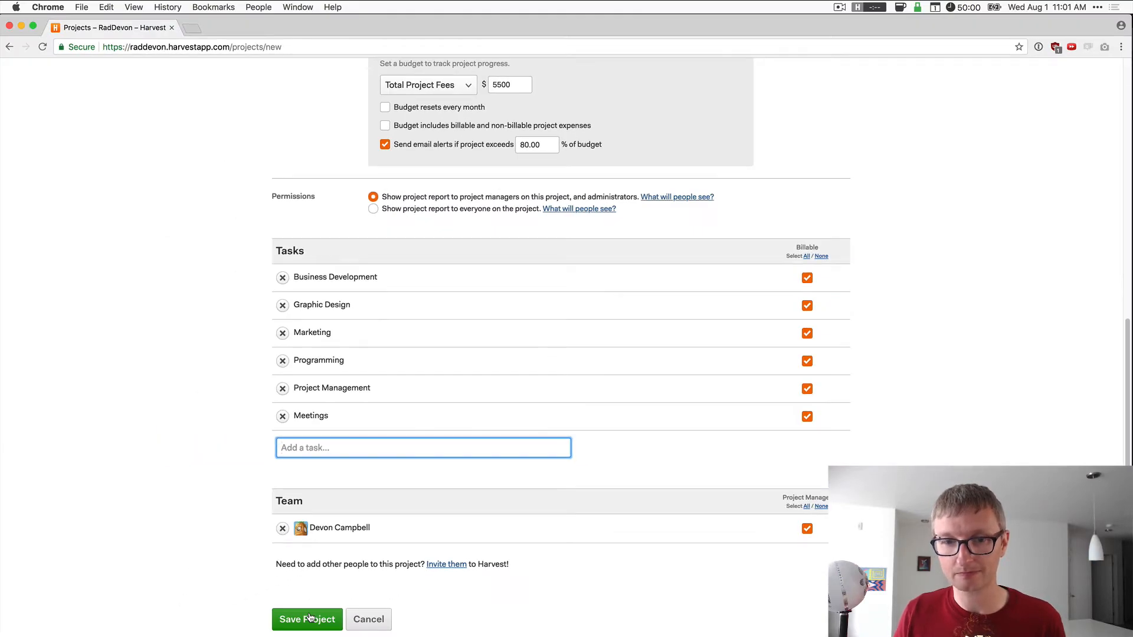
- Save the Spumco [SWS] Web site project and continue to the timesheet
click(314, 620)
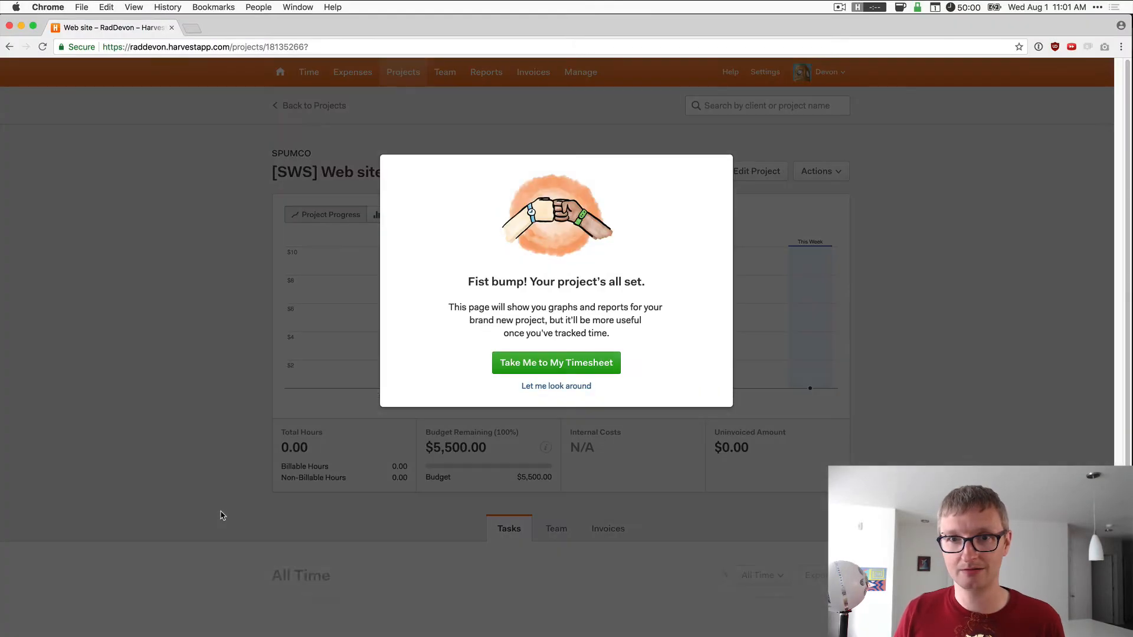
click(578, 366)
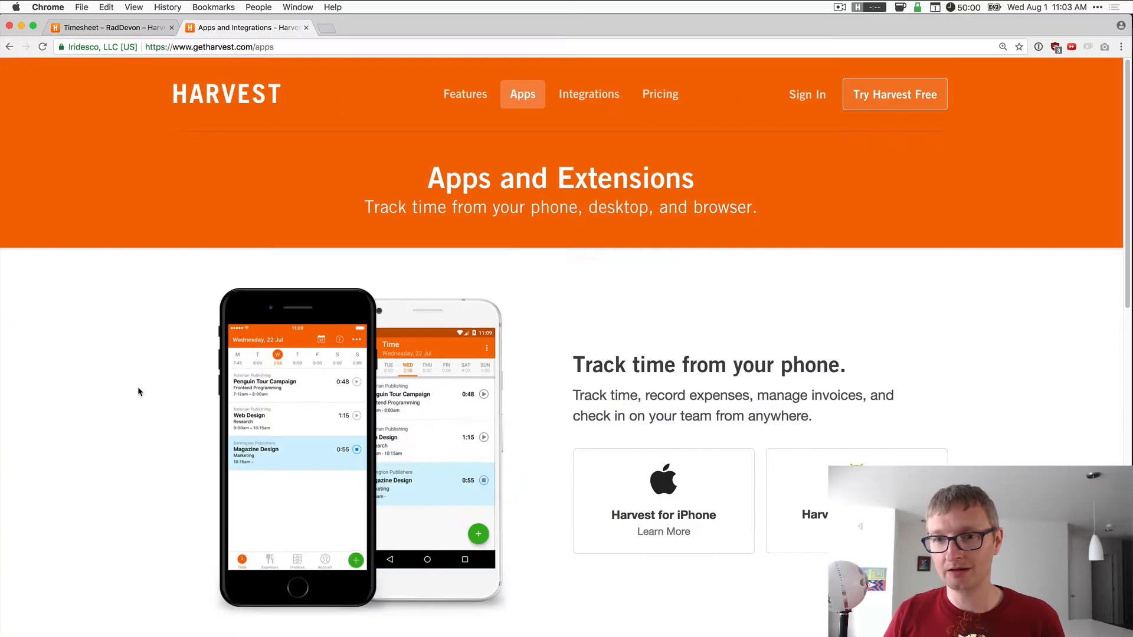
- Scroll the Apps page past the phone apps to the Mac and Windows desktop apps
scroll(138, 392, down, 3)
scroll(138, 392, down, 2)
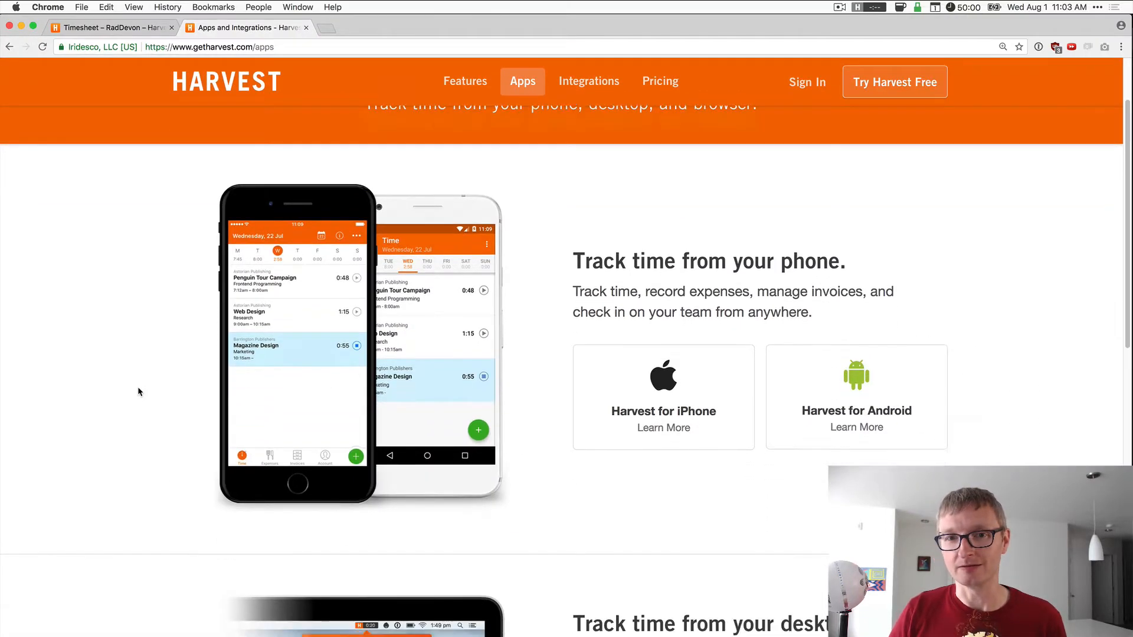
scroll(139, 391, down, 1)
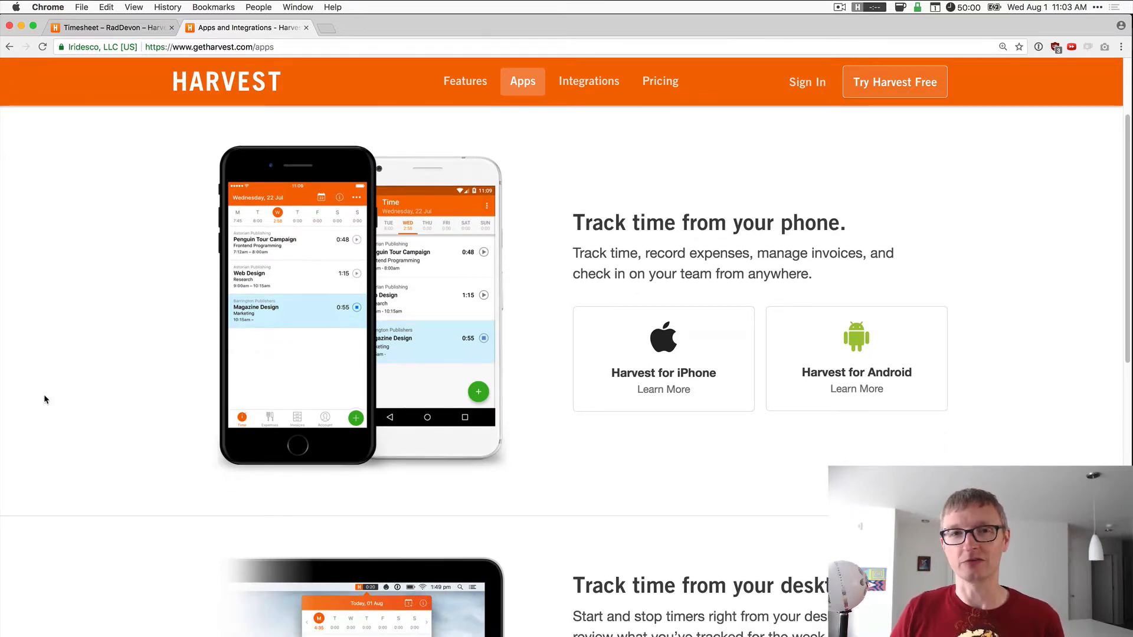
scroll(45, 398, down, 8)
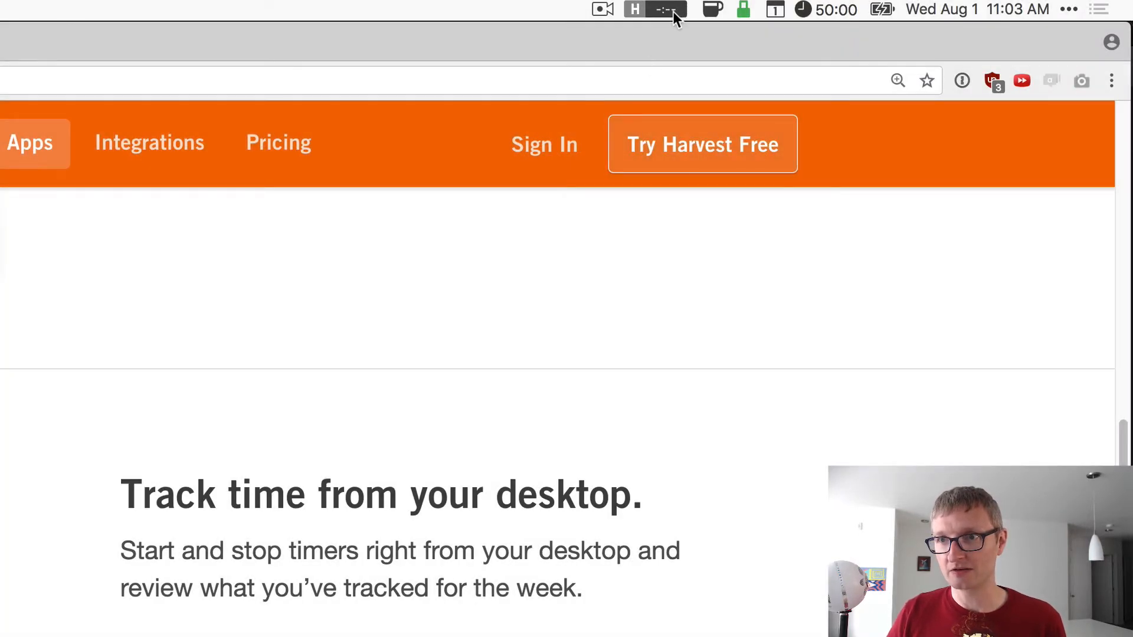
- Start a new time entry from the Harvest menu-bar app
click(636, 12)
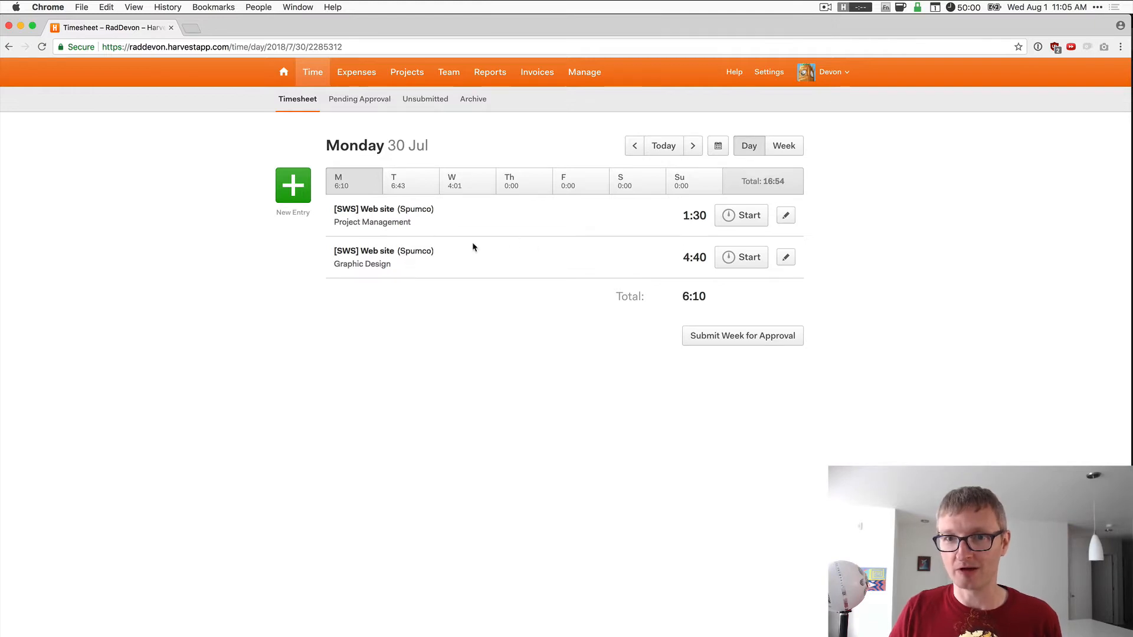
- Check the Tuesday 31 Jul and Wednesday 01 Aug entries, then go to Invoices
click(398, 183)
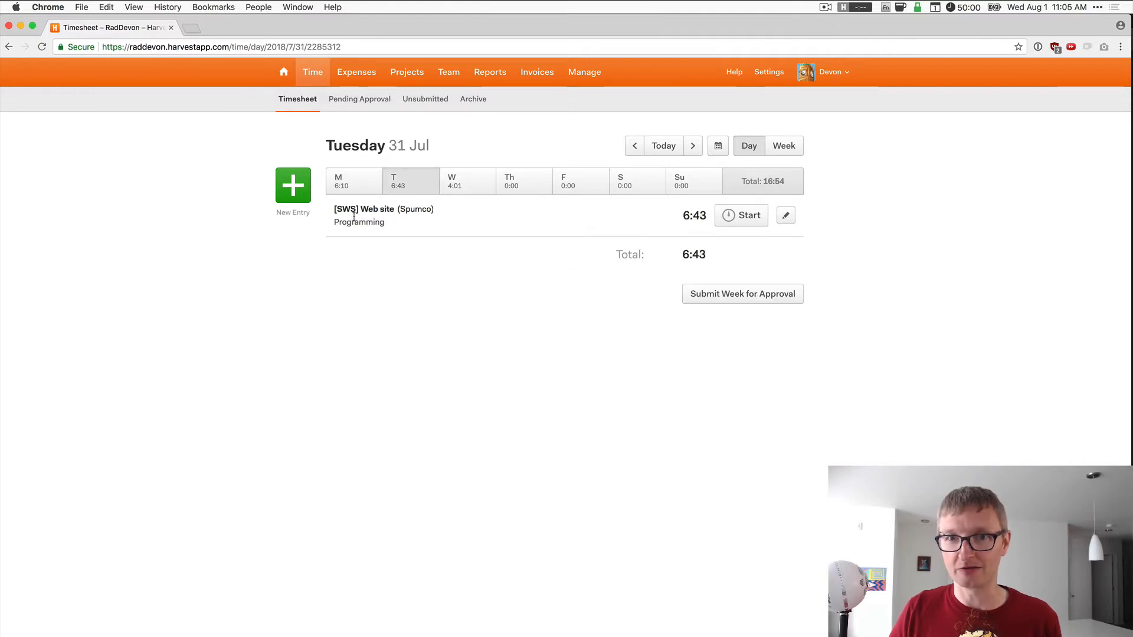
click(465, 190)
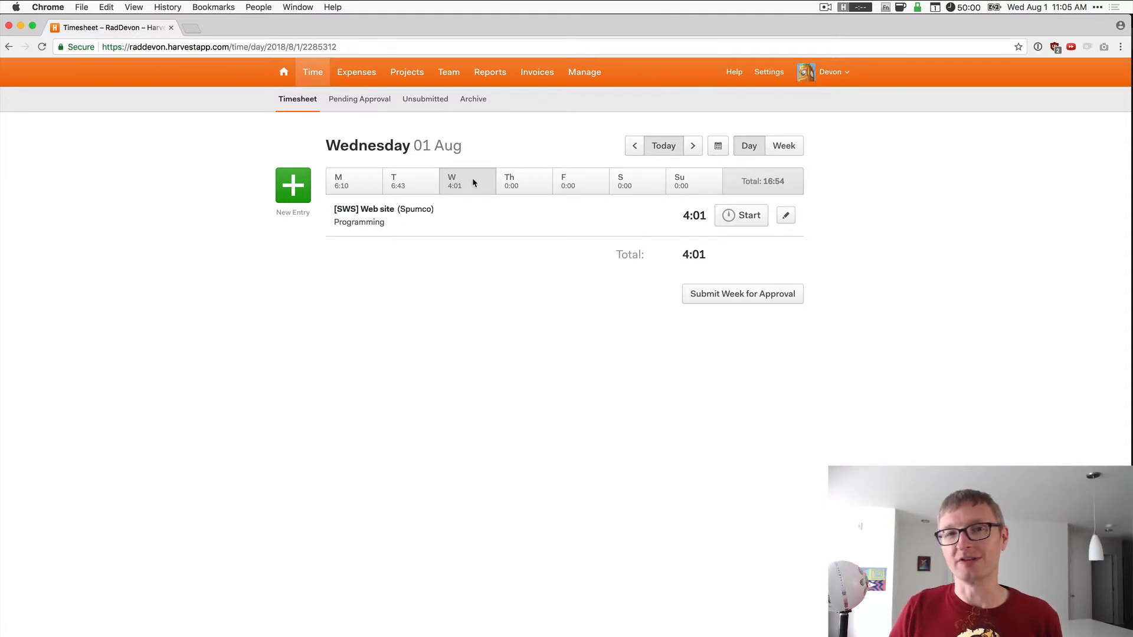
click(535, 75)
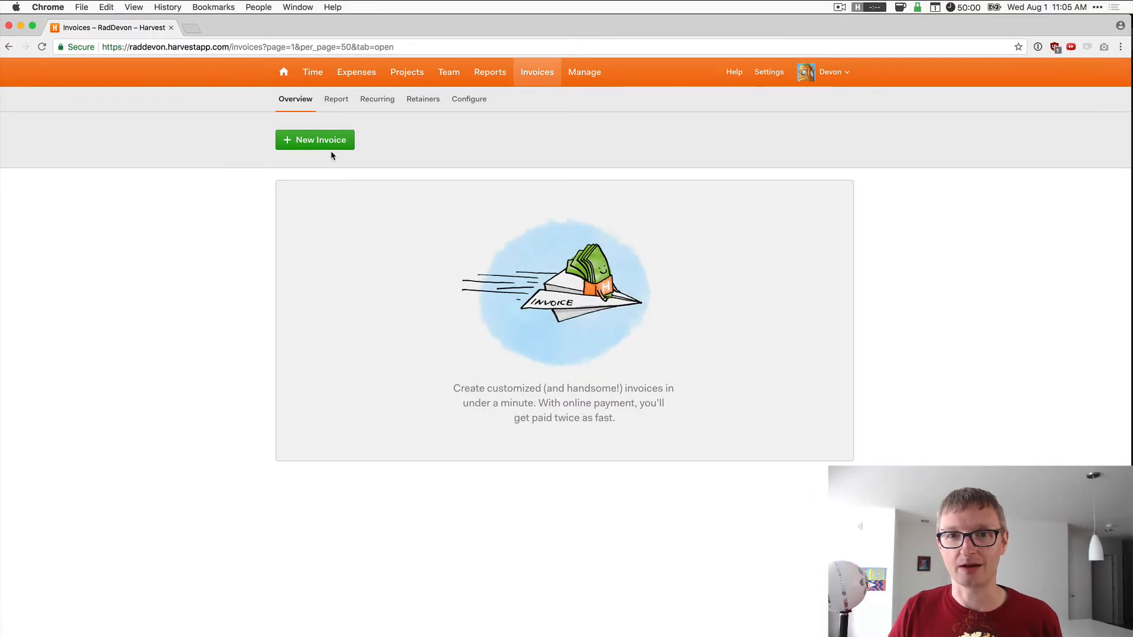
- Start a tracked time and expenses invoice for client Spumco
click(317, 143)
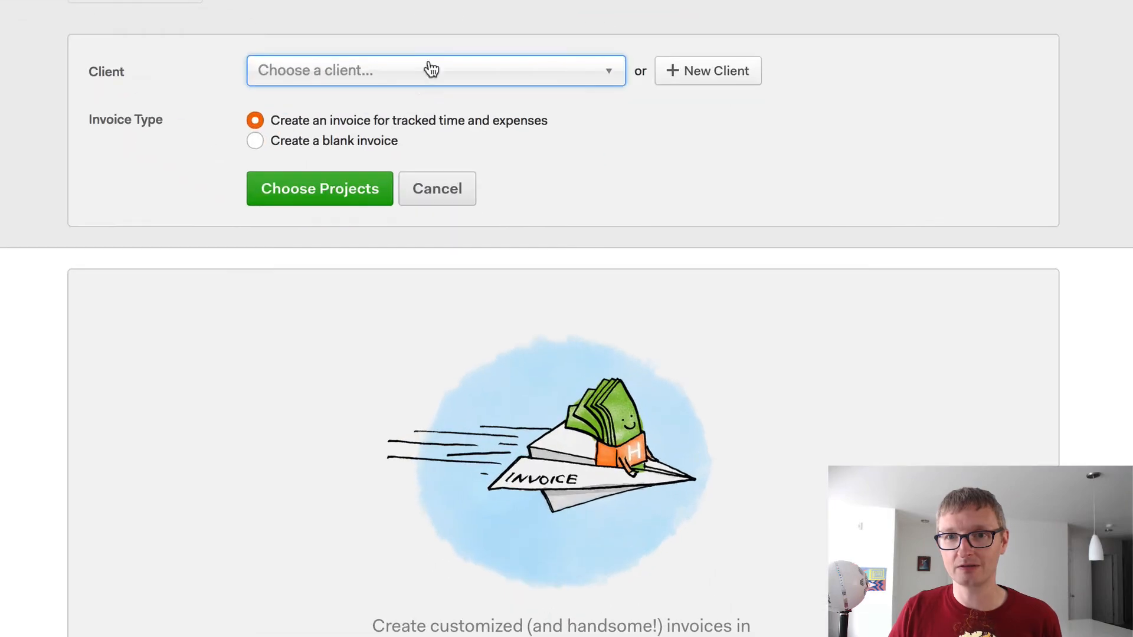
click(434, 67)
click(321, 130)
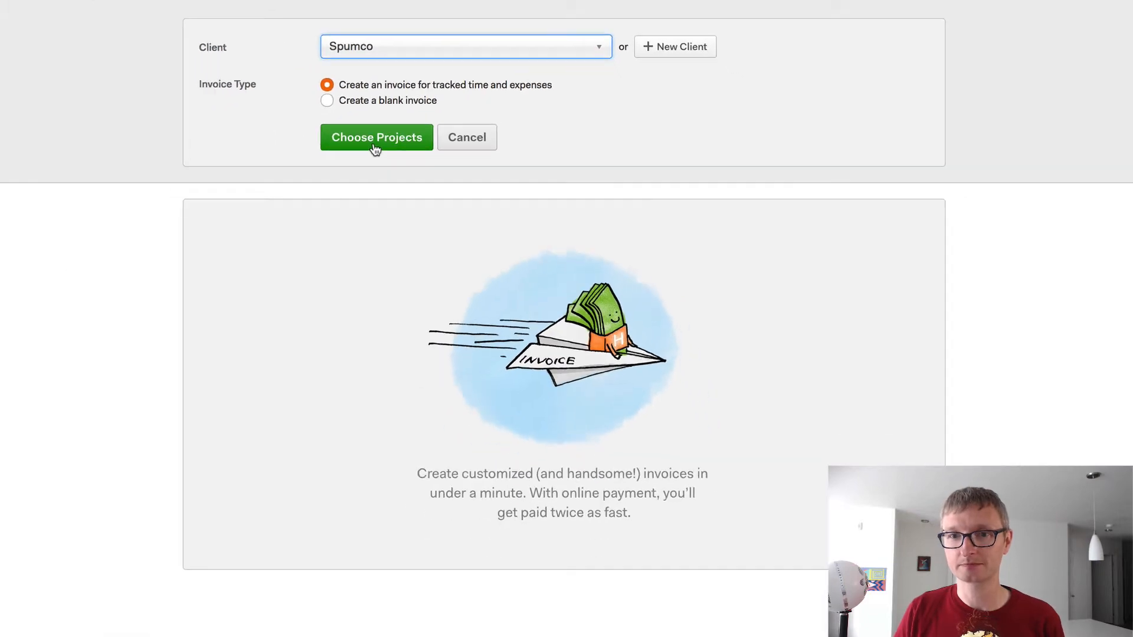
click(328, 198)
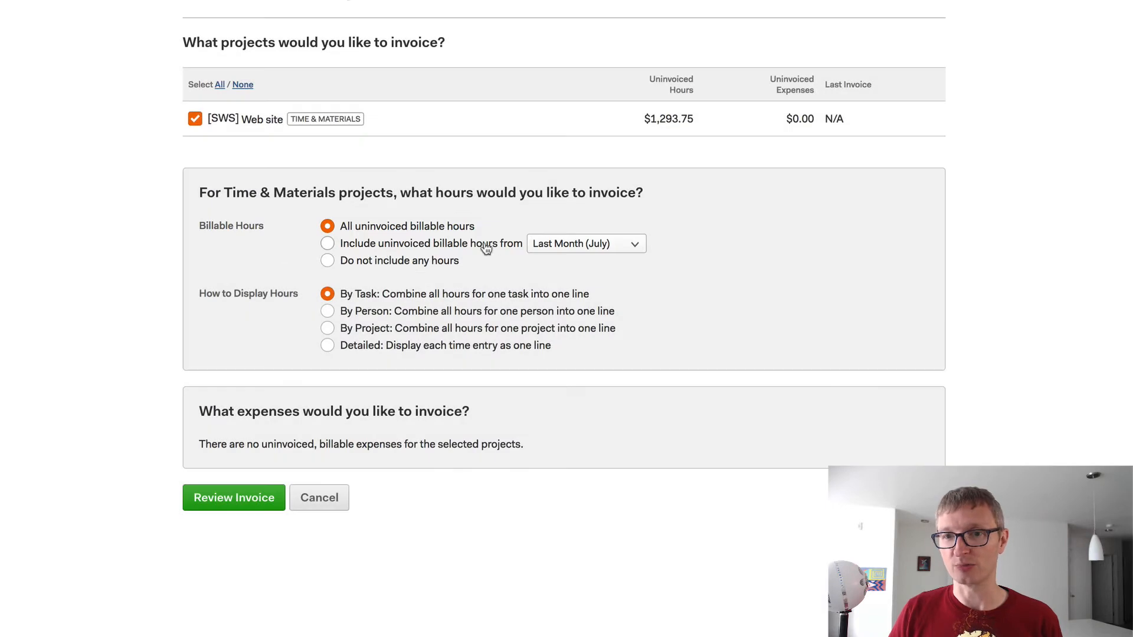
- Bill all uninvoiced billable hours instead of a chosen period
click(447, 246)
click(549, 248)
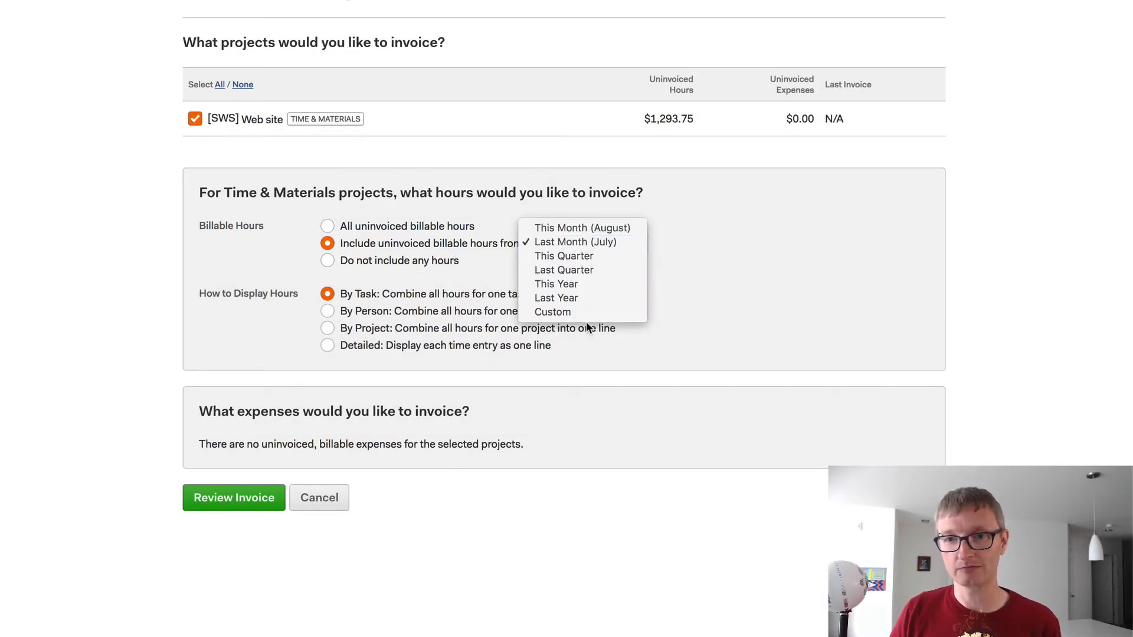
click(721, 263)
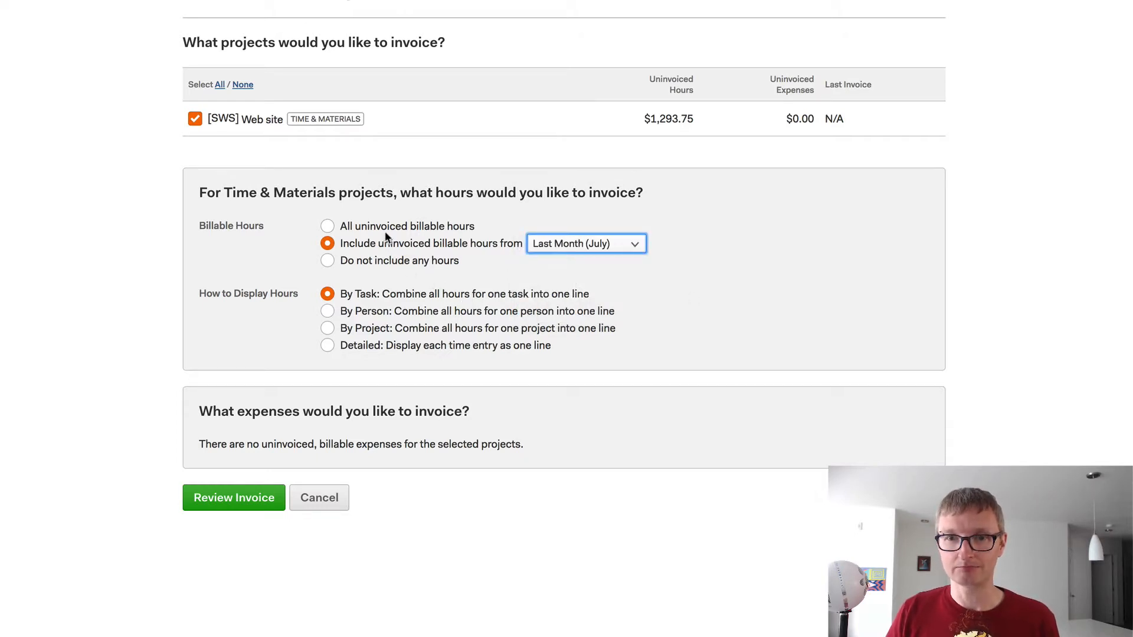
click(405, 263)
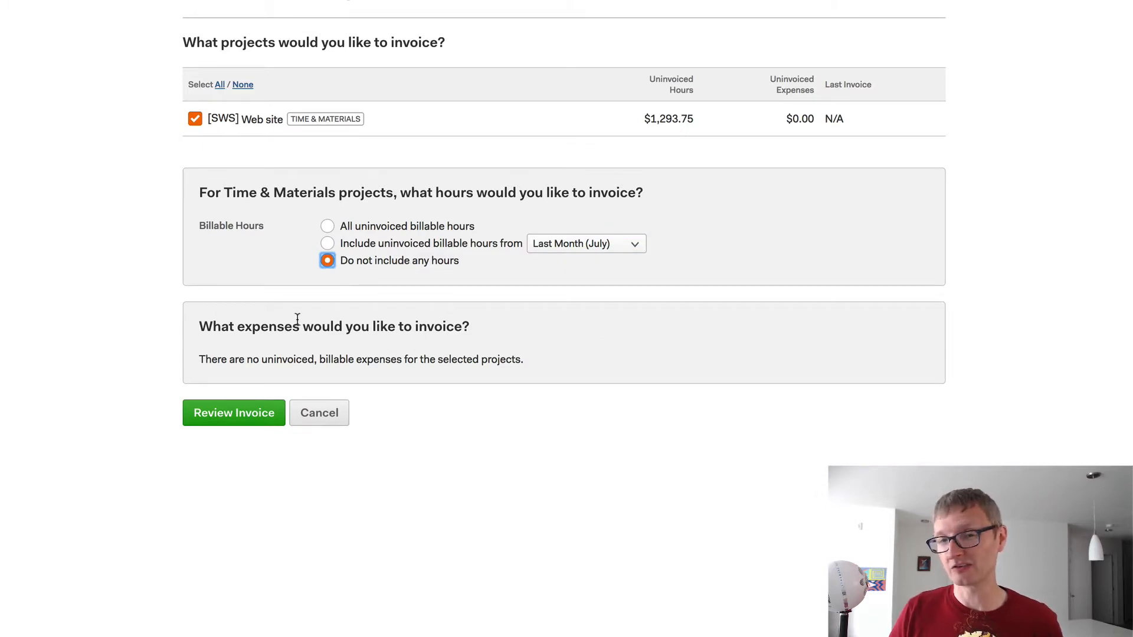
click(408, 226)
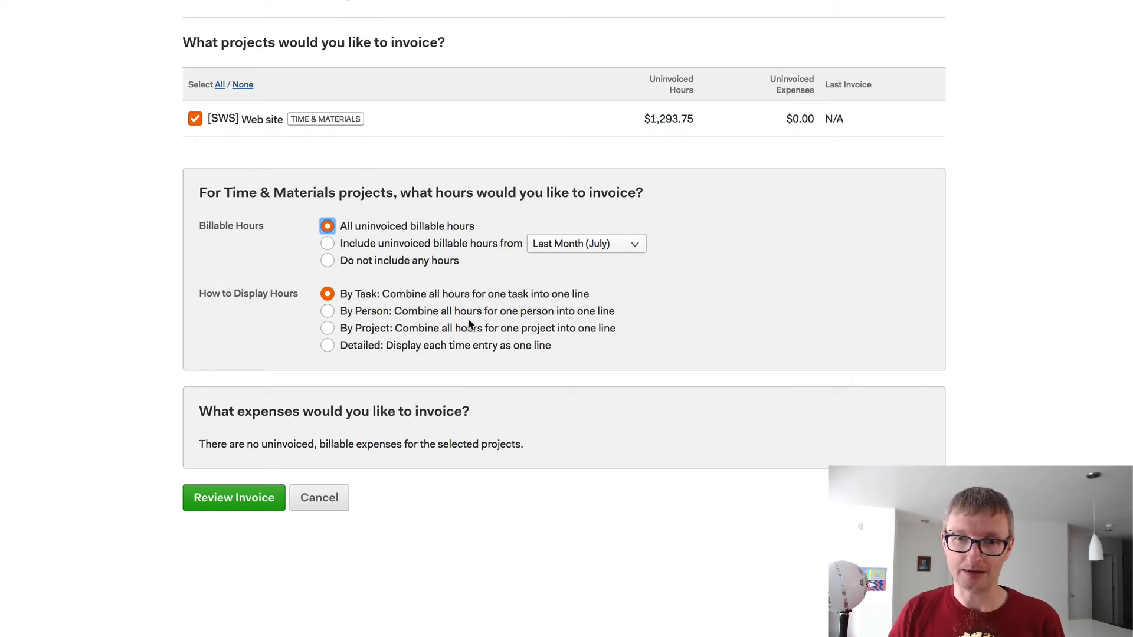
- Show hours as one line per task and review the draft invoice
click(387, 313)
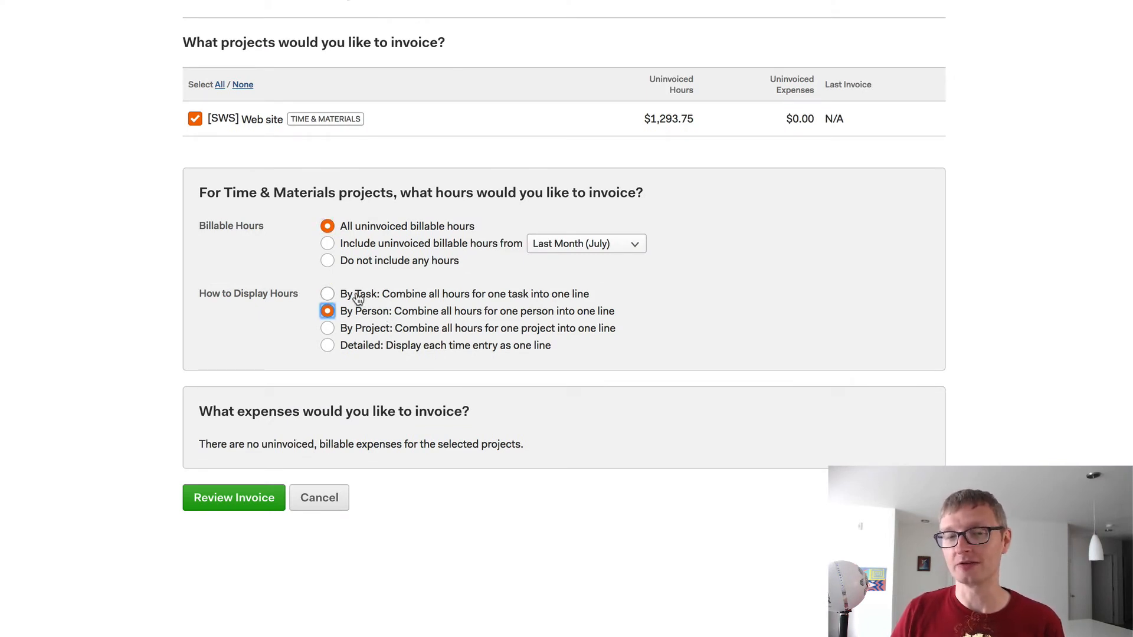
click(373, 335)
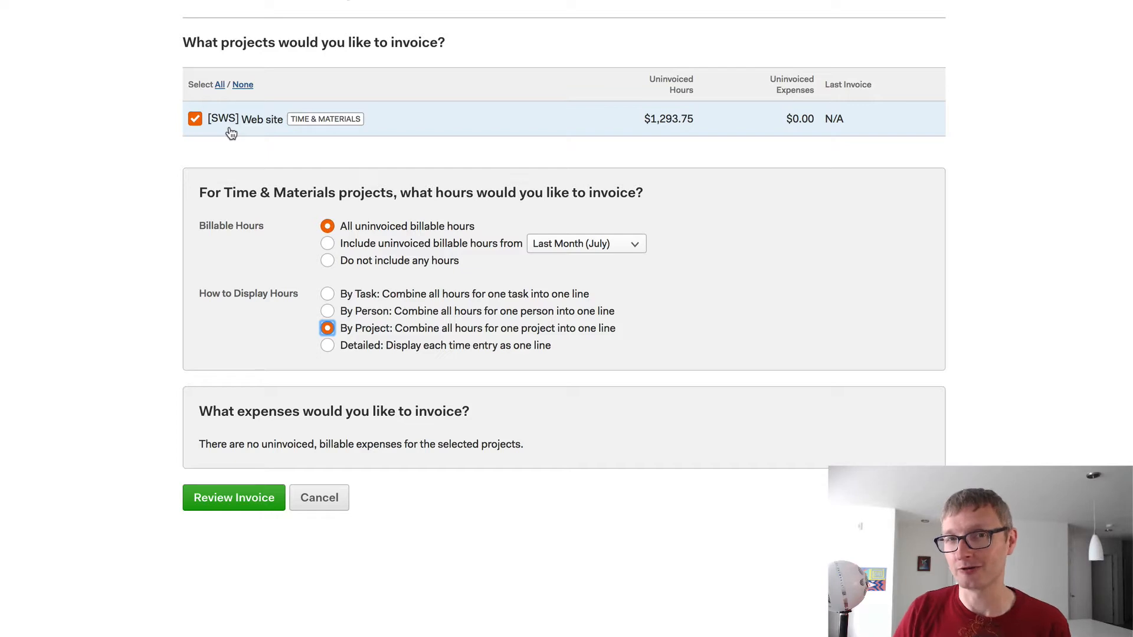
click(377, 301)
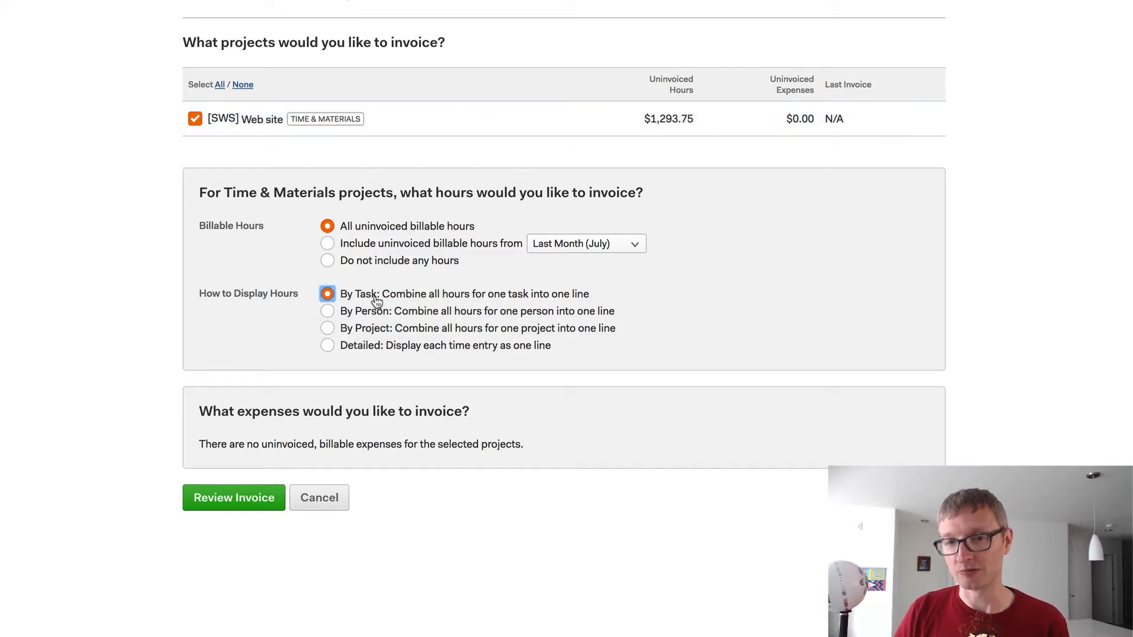
click(364, 347)
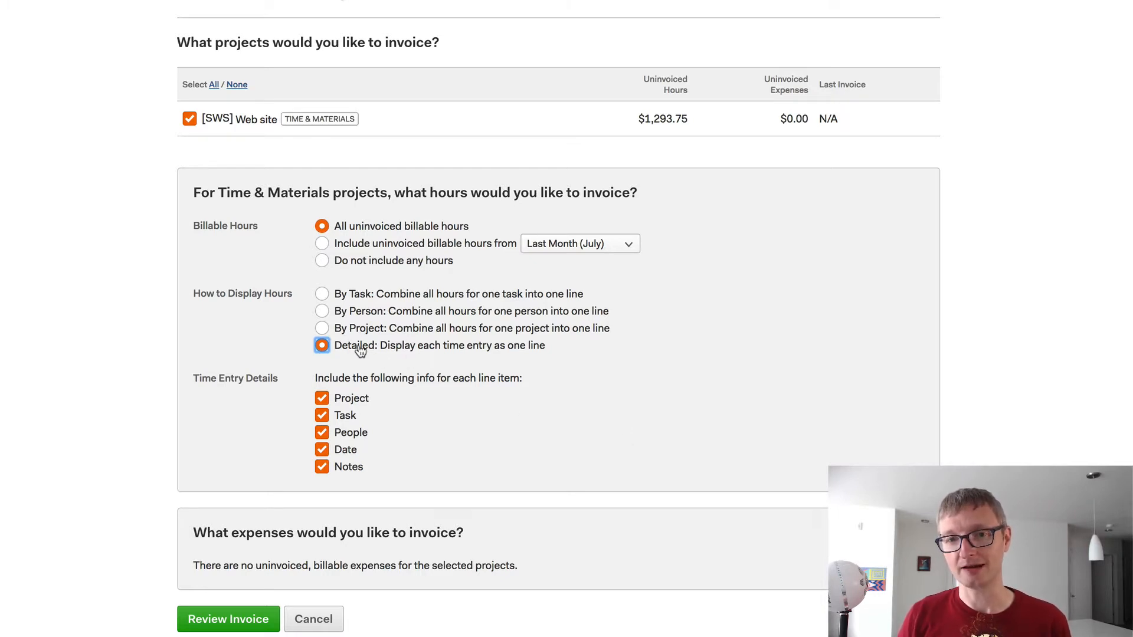
click(352, 292)
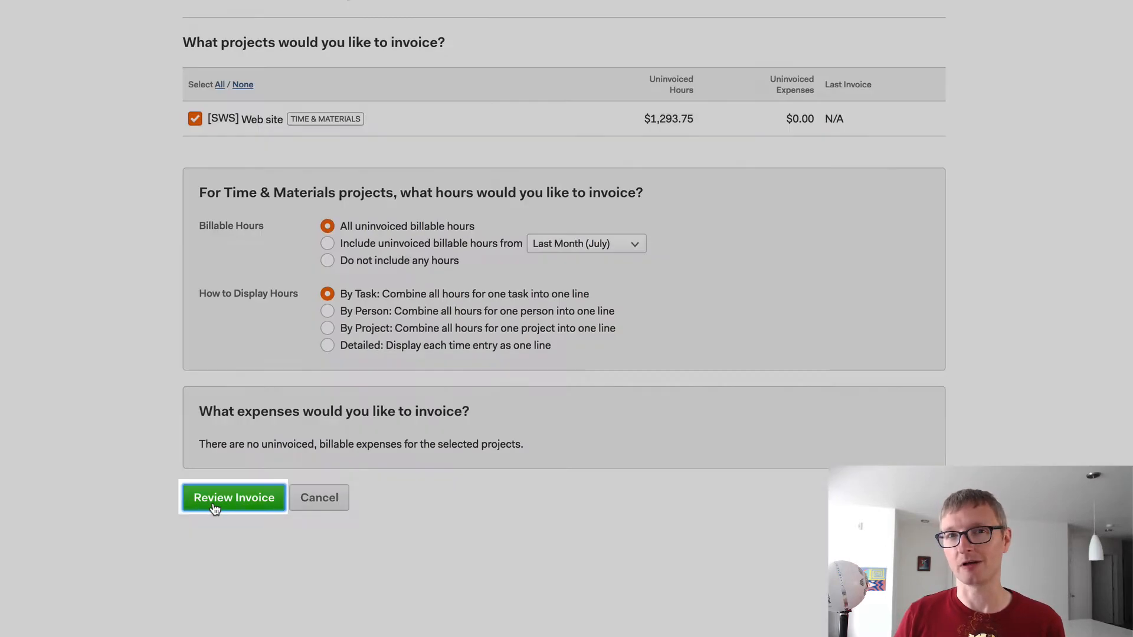
click(215, 509)
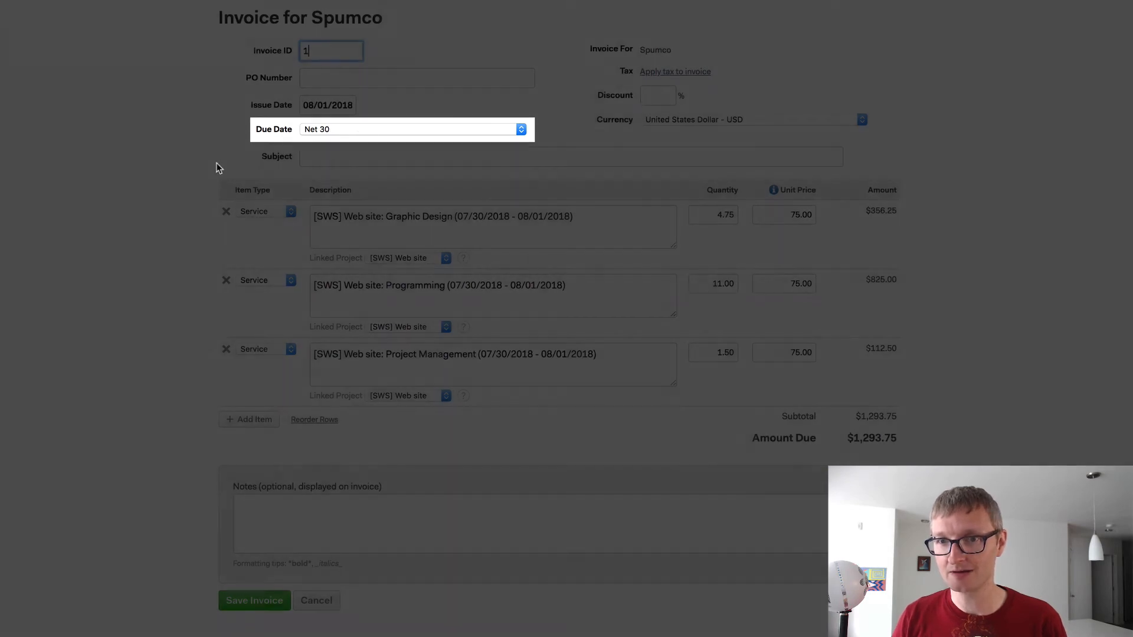
- Verify the Graphic Design line (quantity 4.75, unit price, amount) and save the $1,293.75 draft invoice
scroll(218, 169, down, 2)
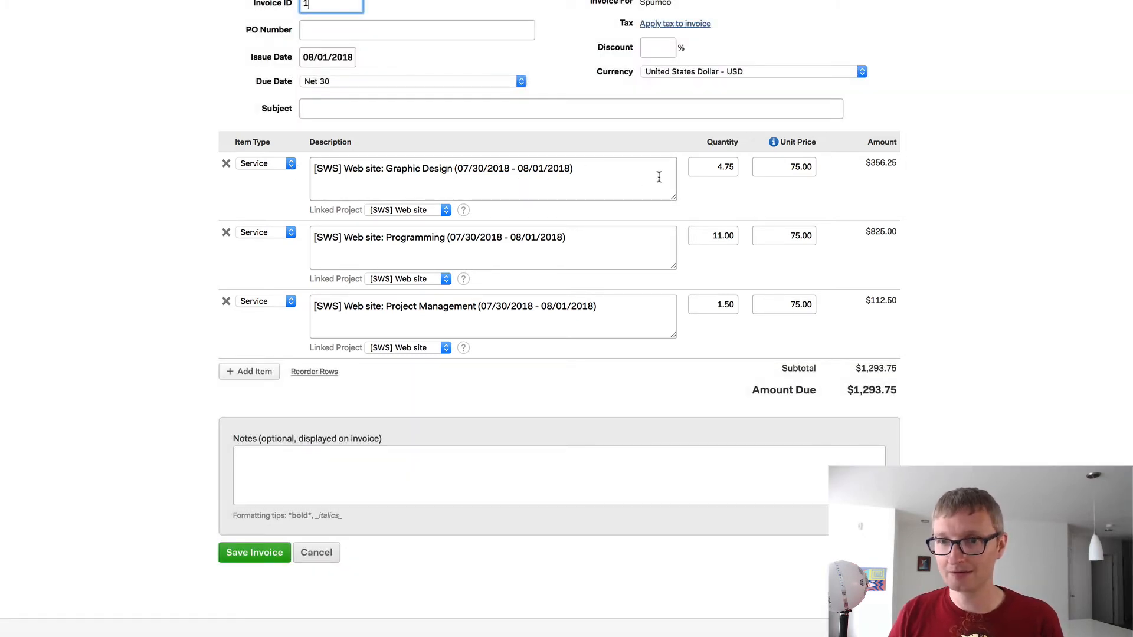
click(720, 168)
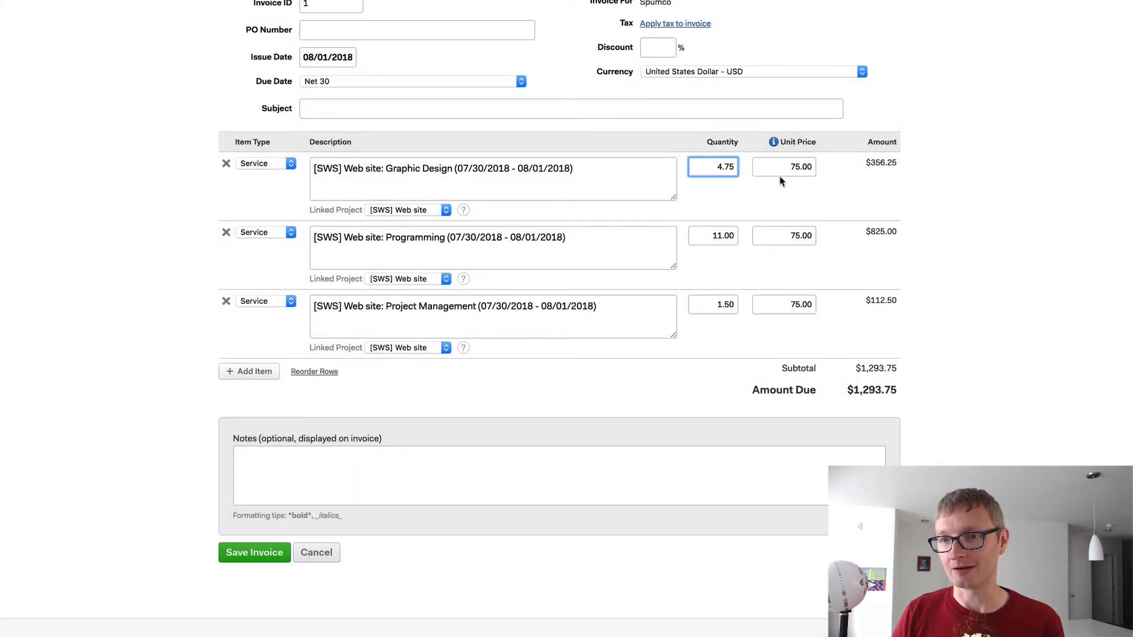
click(791, 171)
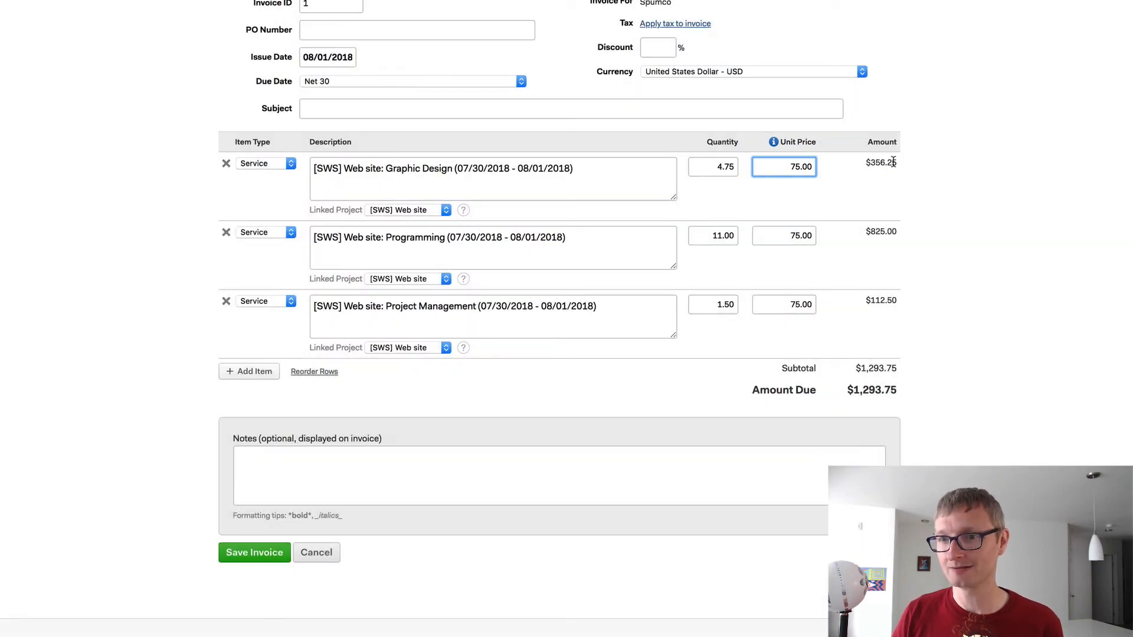
click(892, 163)
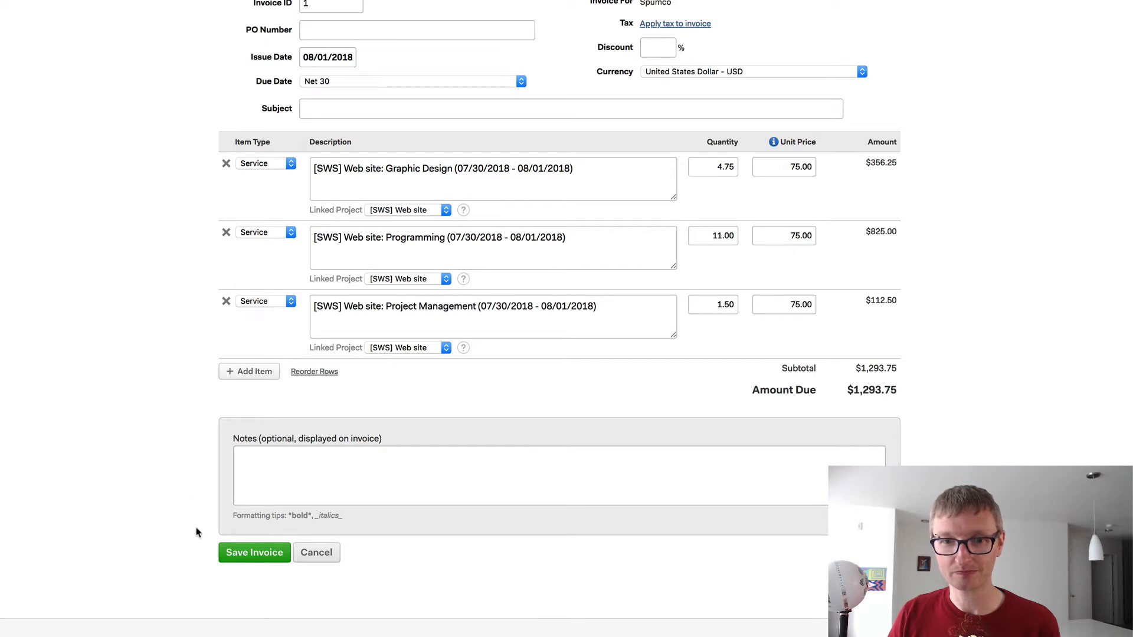
click(236, 552)
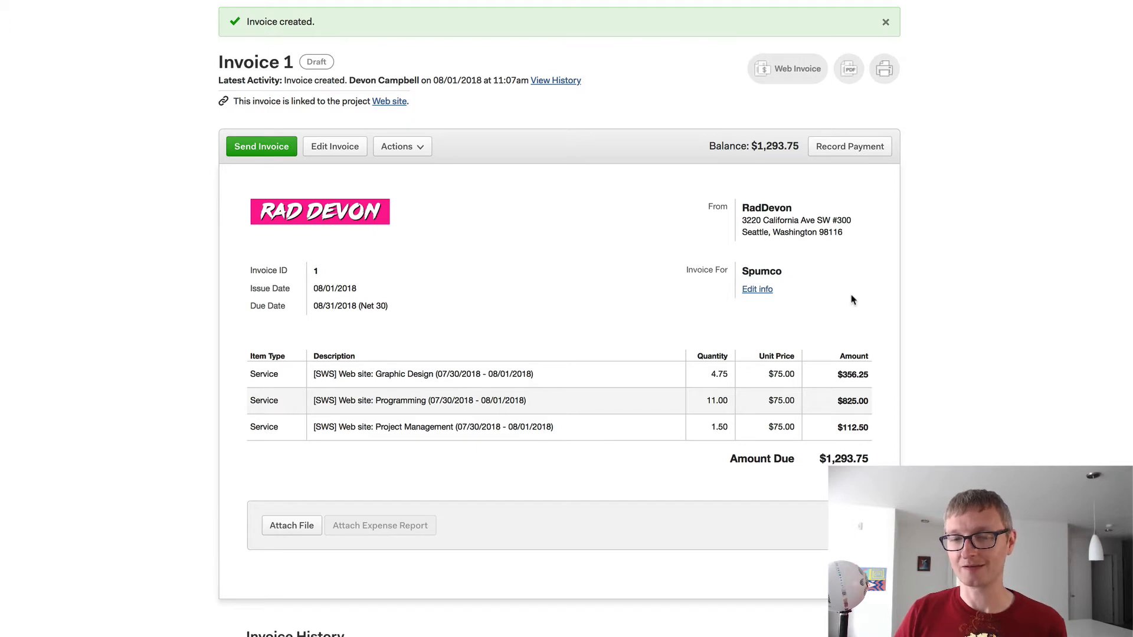
- Start e-mailing Invoice 1 and choose to add a new Spumco contact under Recipients
scroll(636, 318, down, 1)
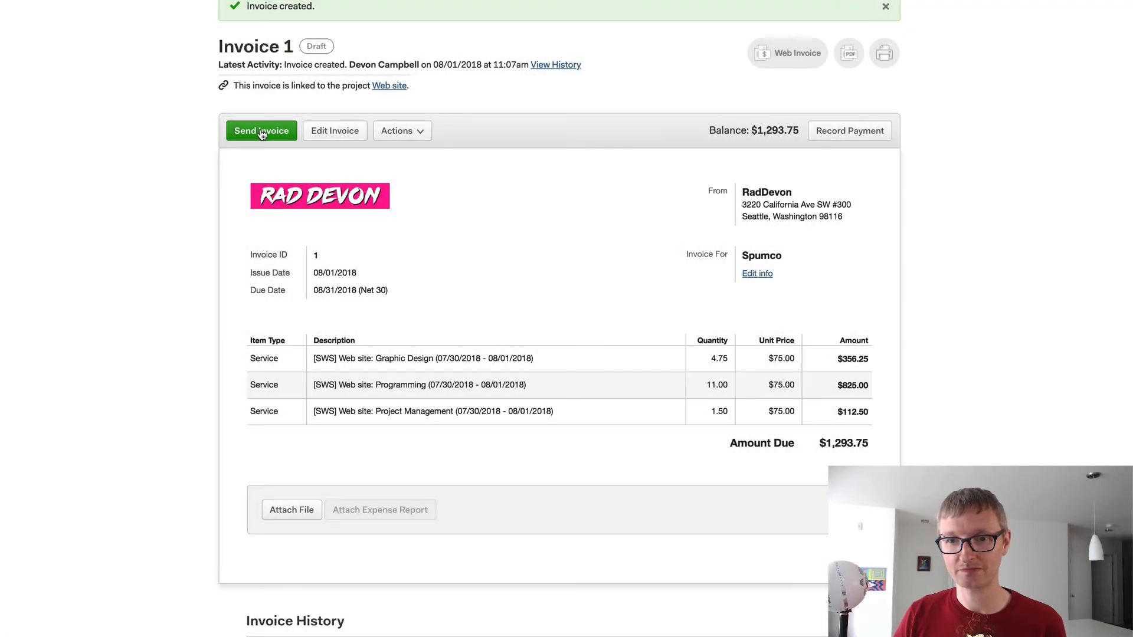
click(261, 131)
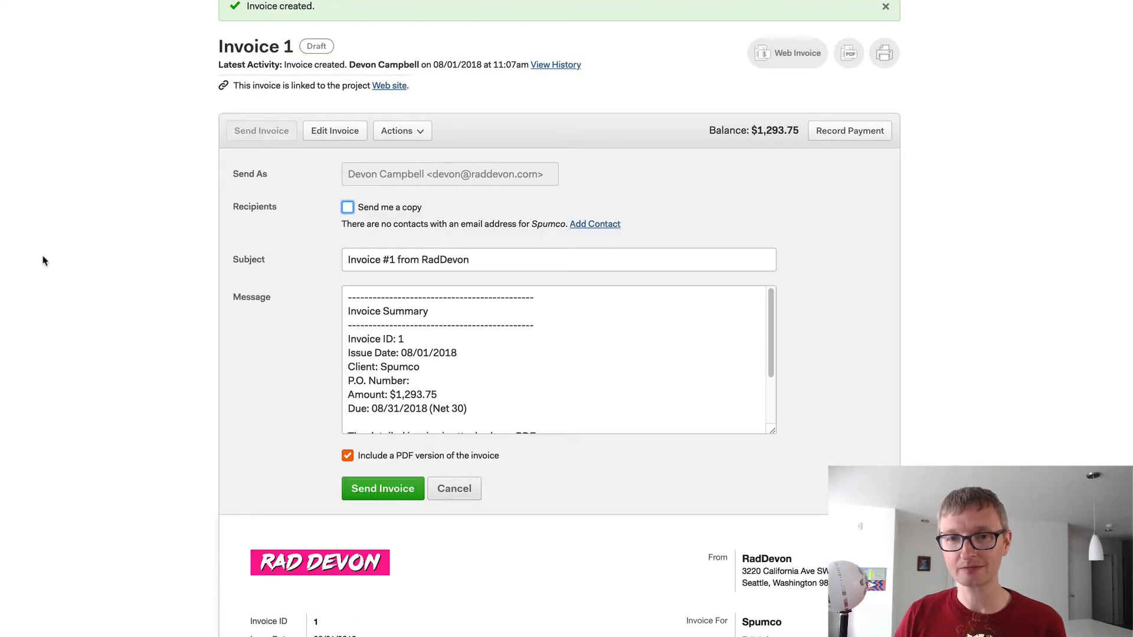
scroll(44, 261, down, 2)
scroll(43, 257, down, 1)
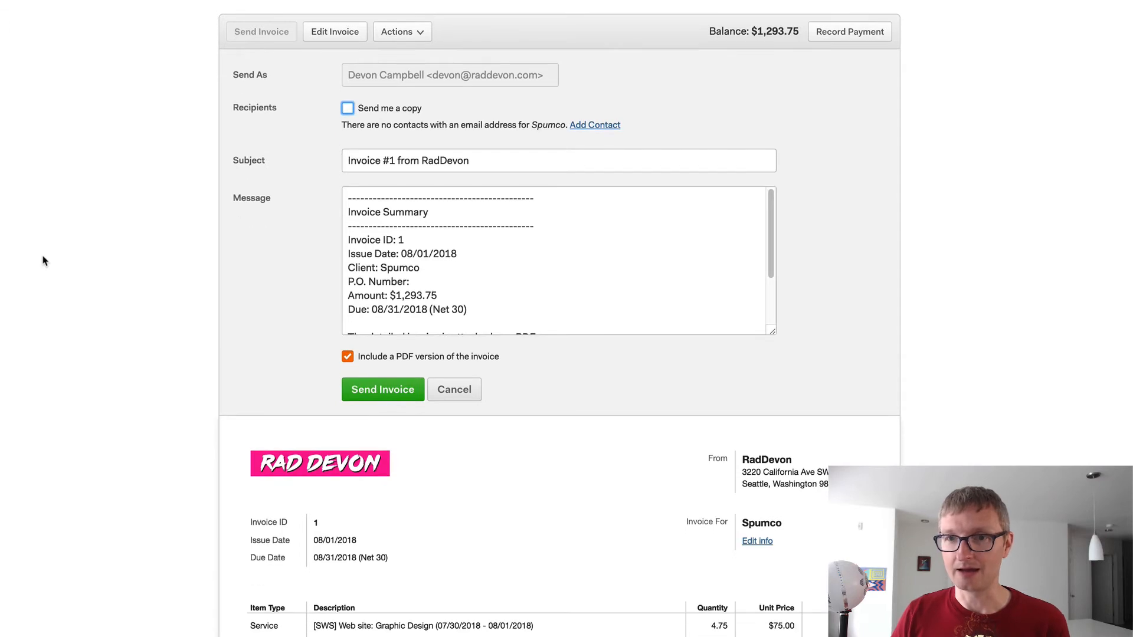
scroll(43, 257, up, 1)
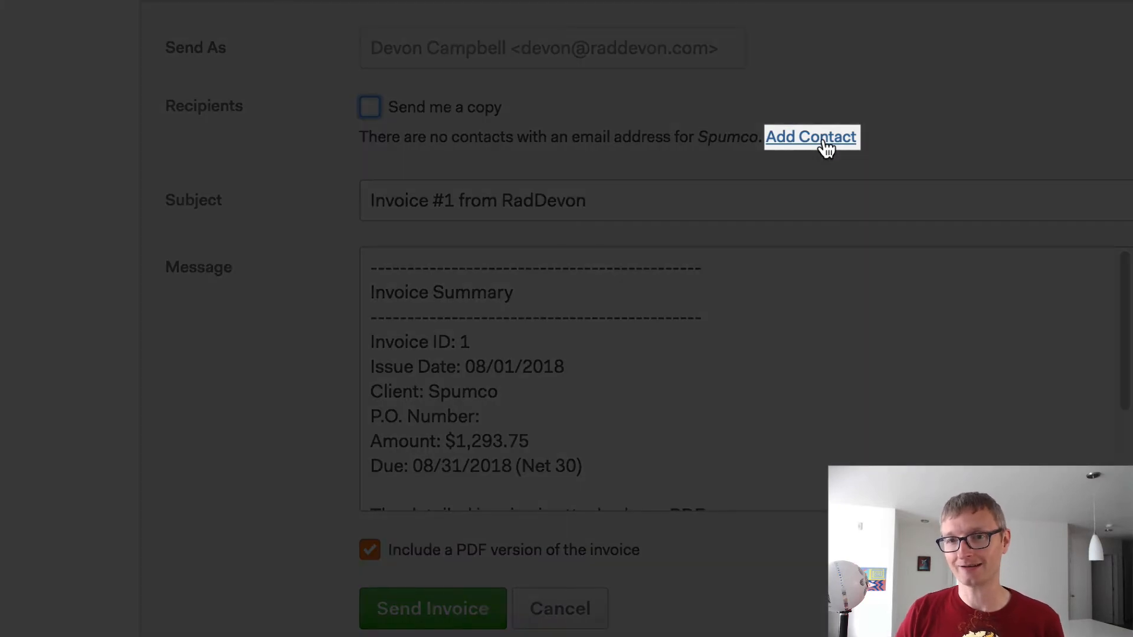
click(826, 147)
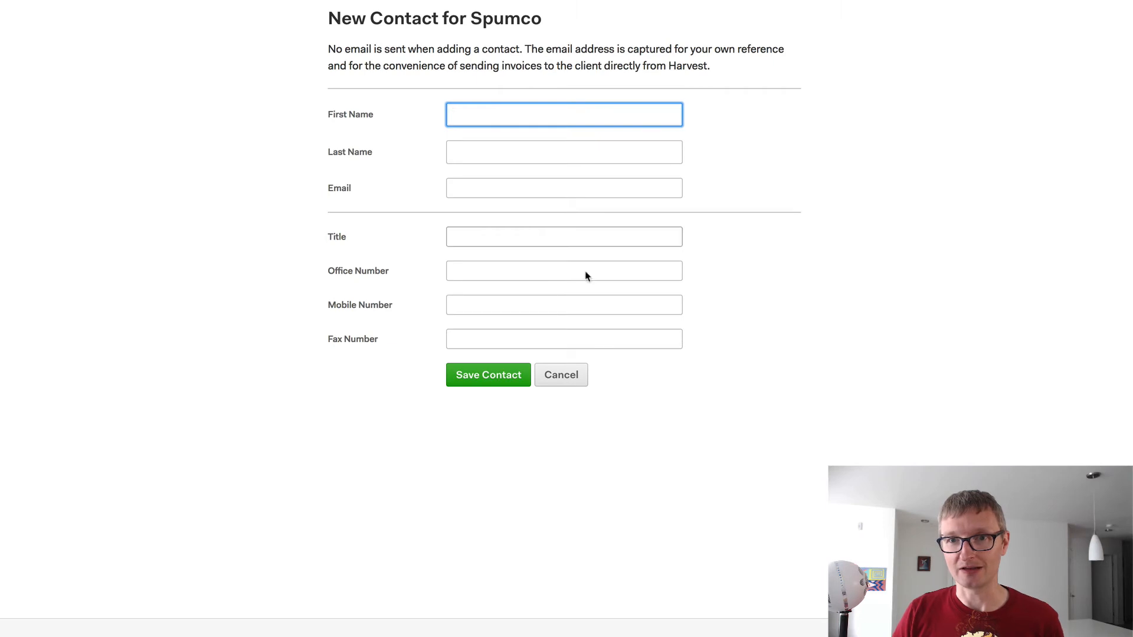
- Enter the contact's first name, last-name initial and e-mail address, then save the Spumco contact
text(John)
key(Tab)
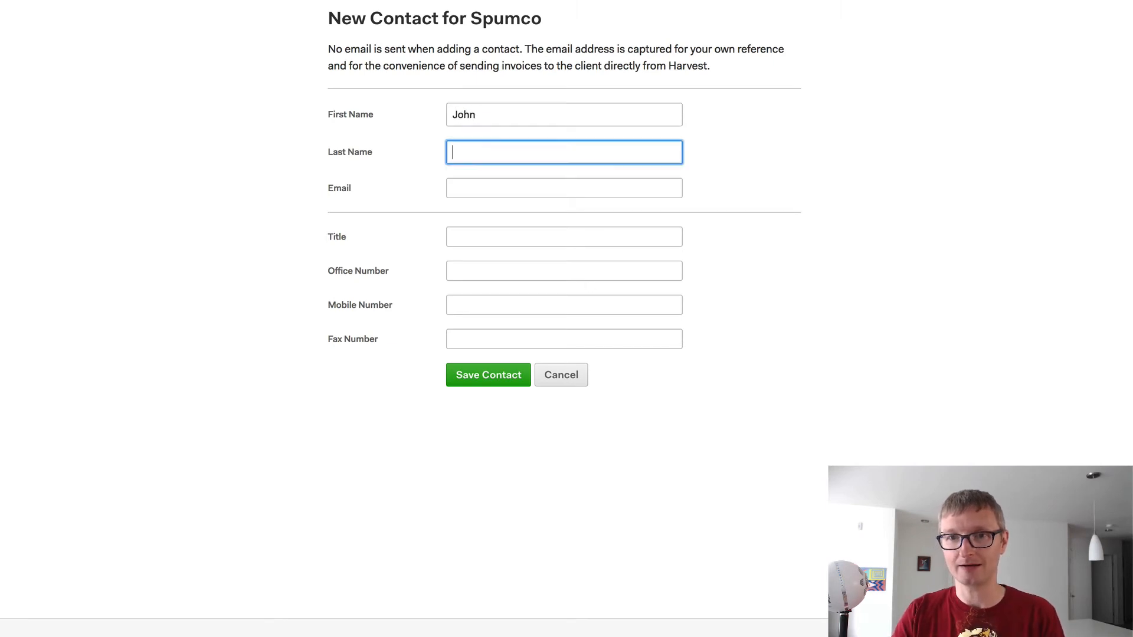
key(shift+Tab)
text(John)
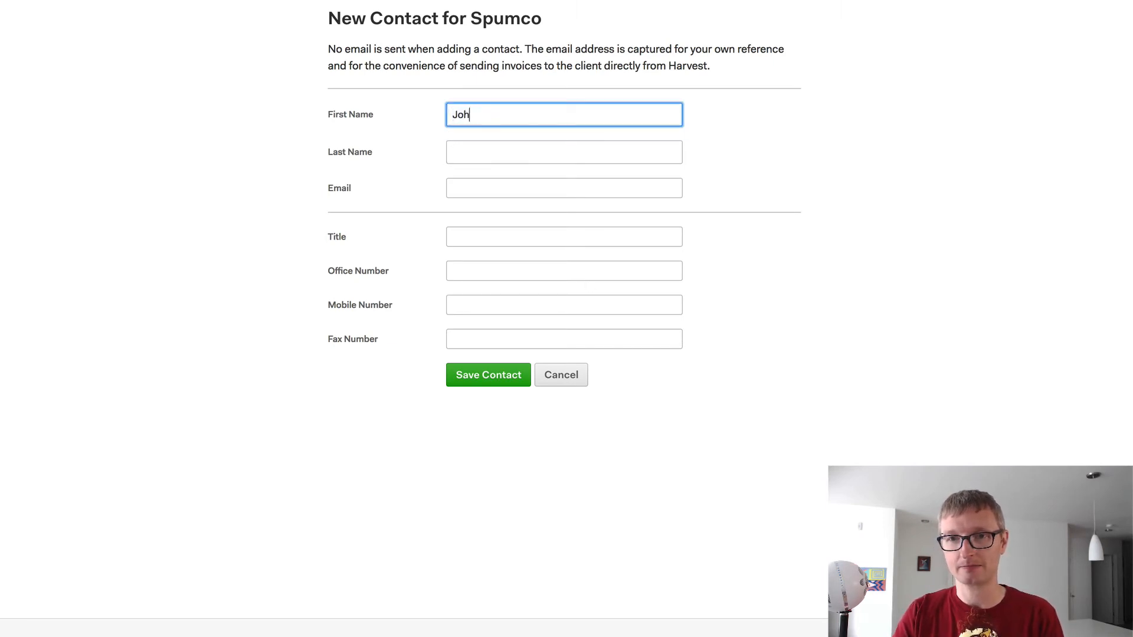
key(Tab)
text(K)
key(Tab)
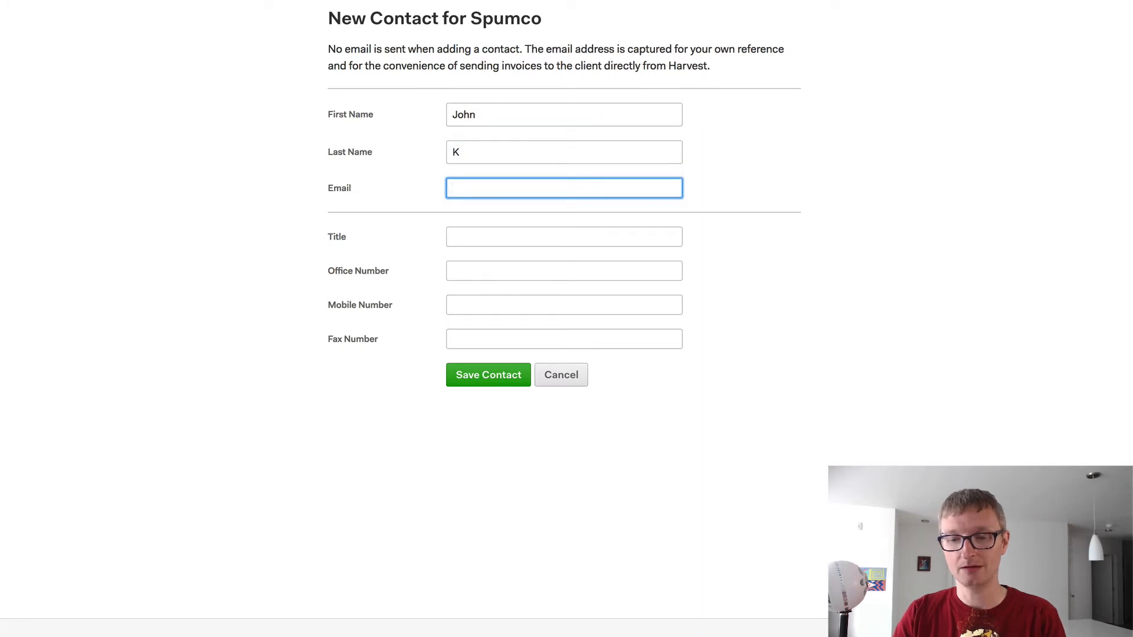
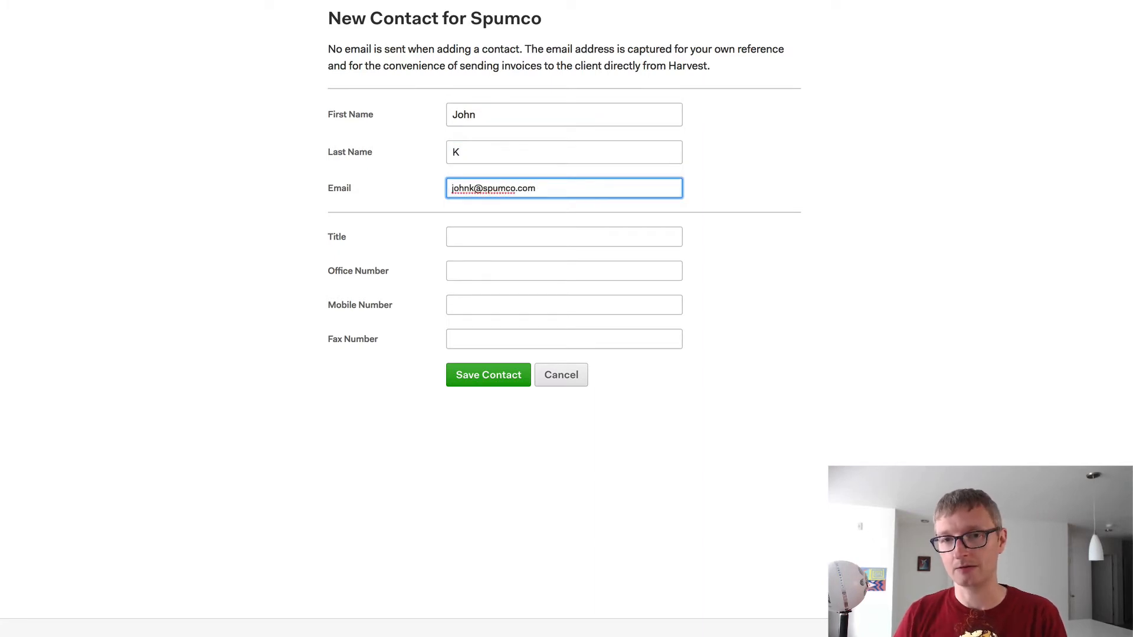
click(491, 234)
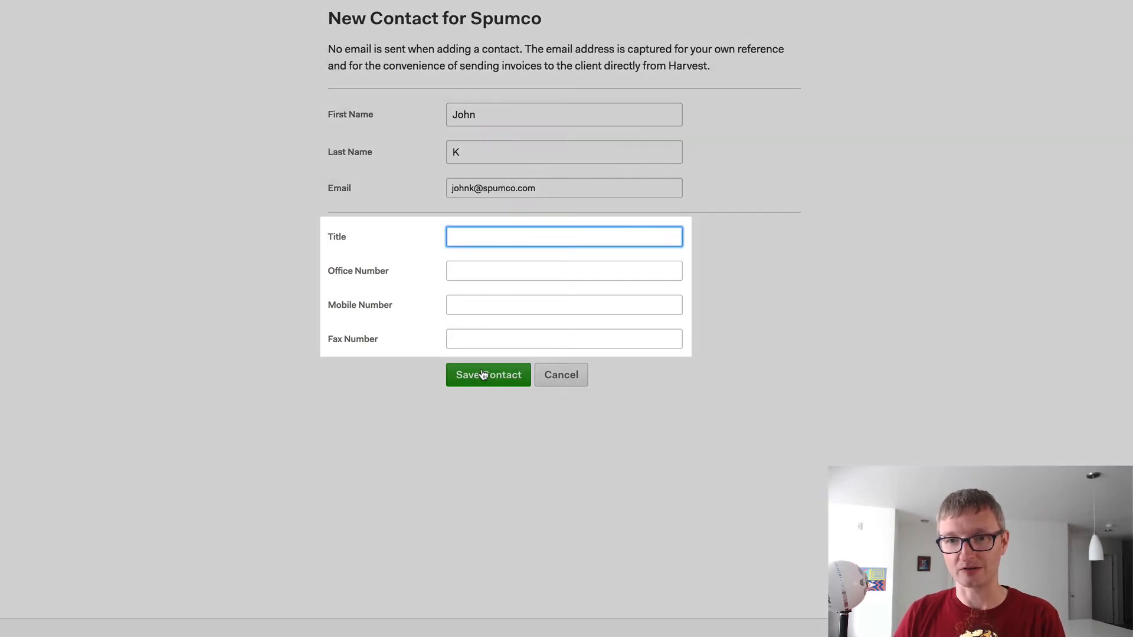
click(483, 375)
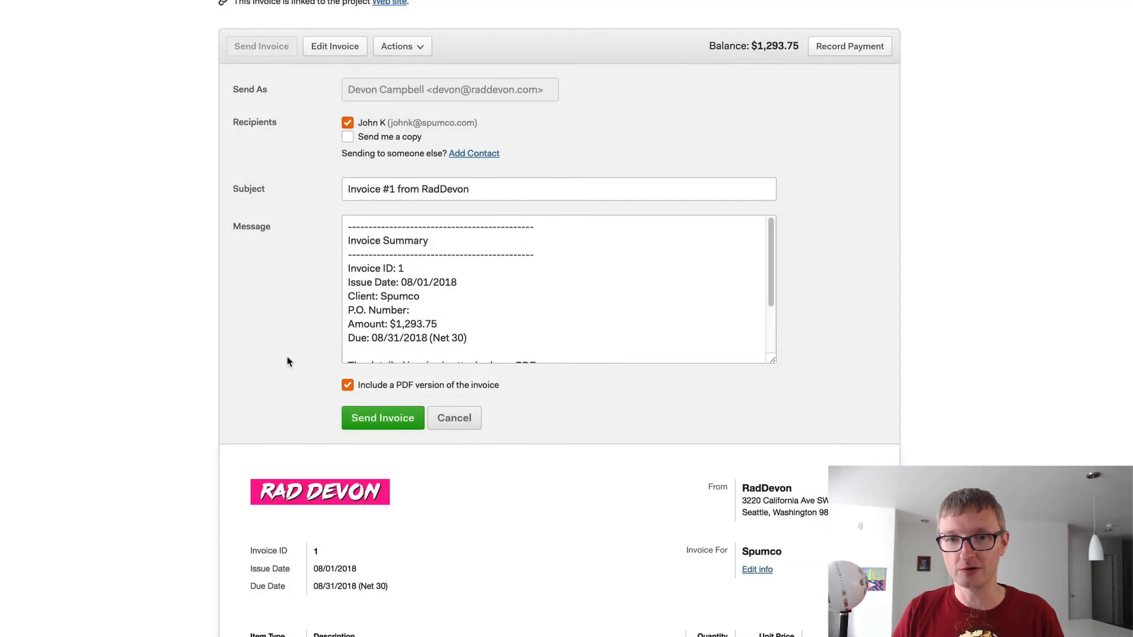
- Send Invoice 1 with its PDF only as a copy to yourself, excluding the new contact
scroll(288, 362, down, 2)
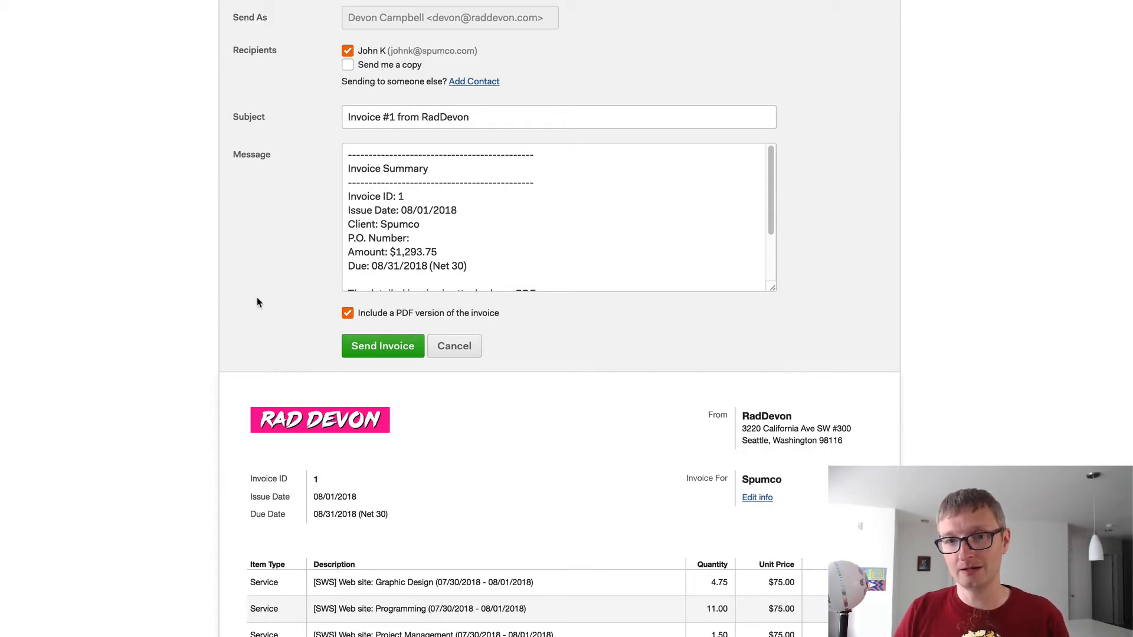
scroll(258, 303, down, 1)
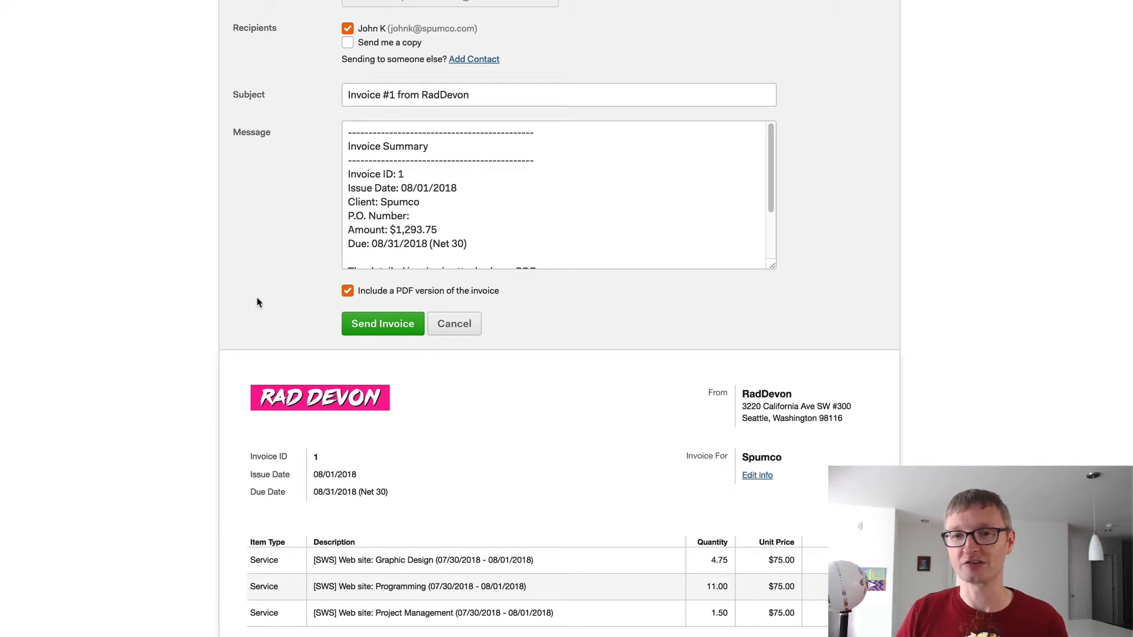
scroll(200, 319, down, 2)
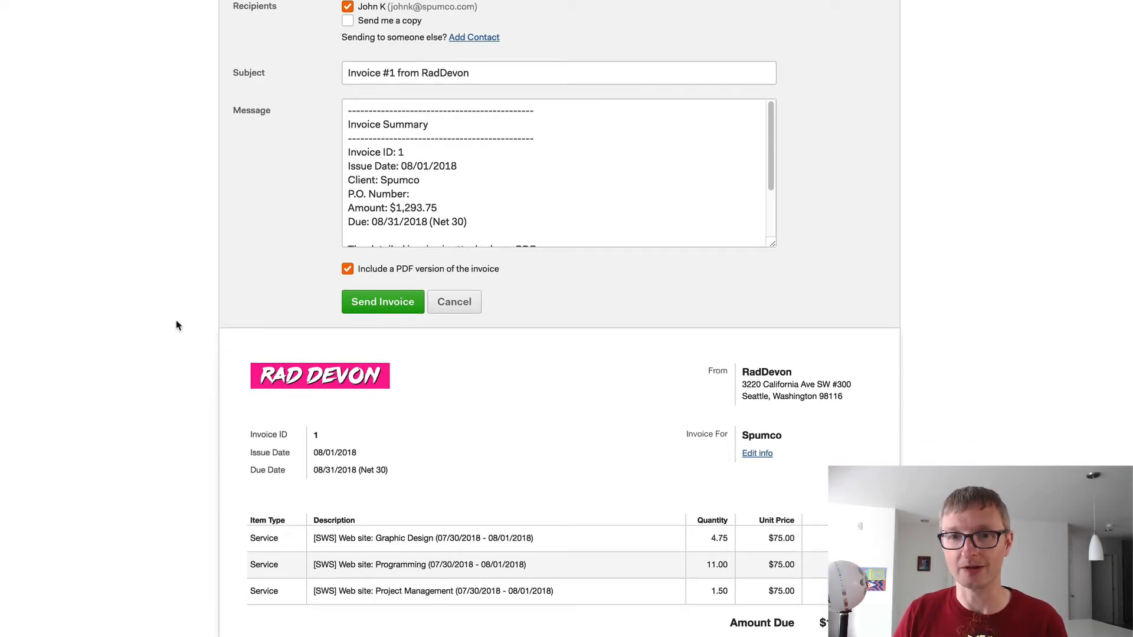
scroll(134, 331, down, 2)
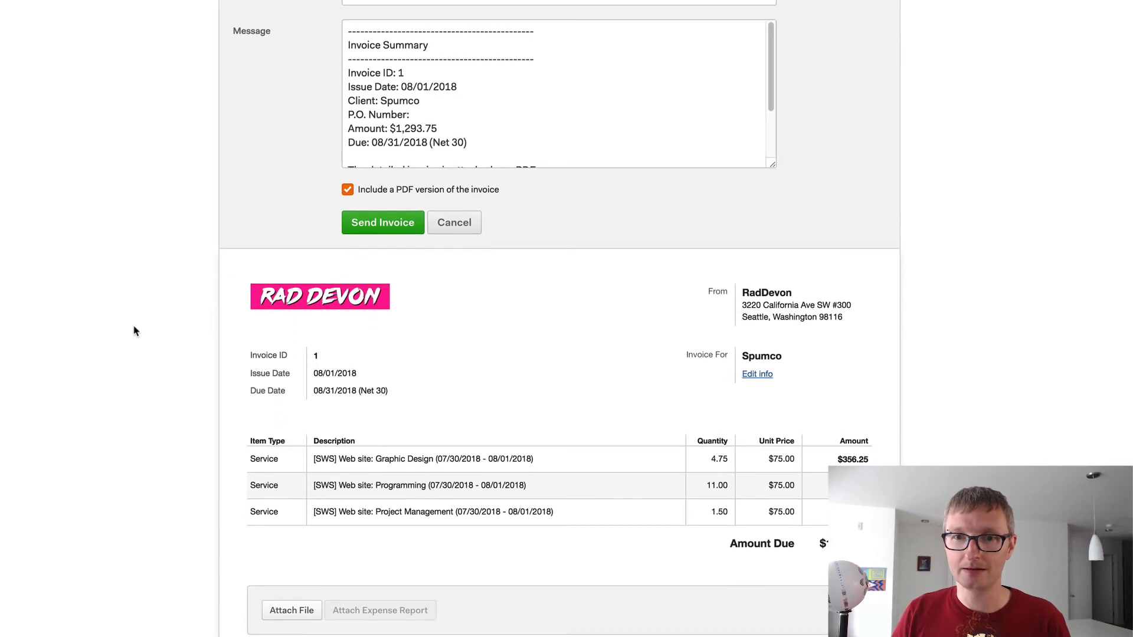
scroll(134, 329, up, 4)
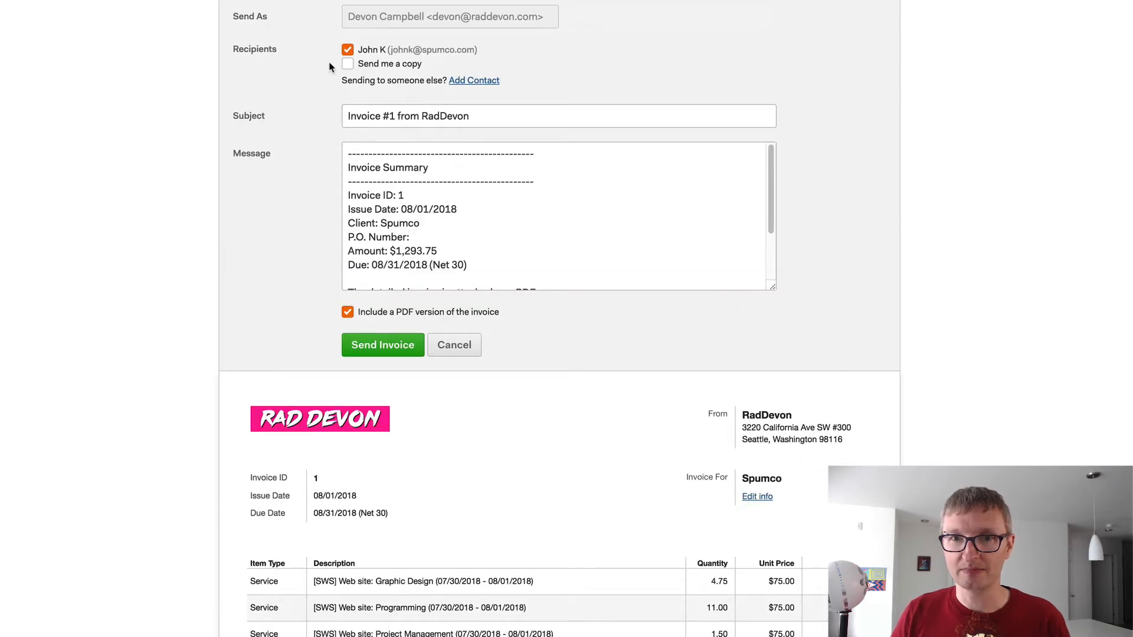
scroll(48, 442, down, 6)
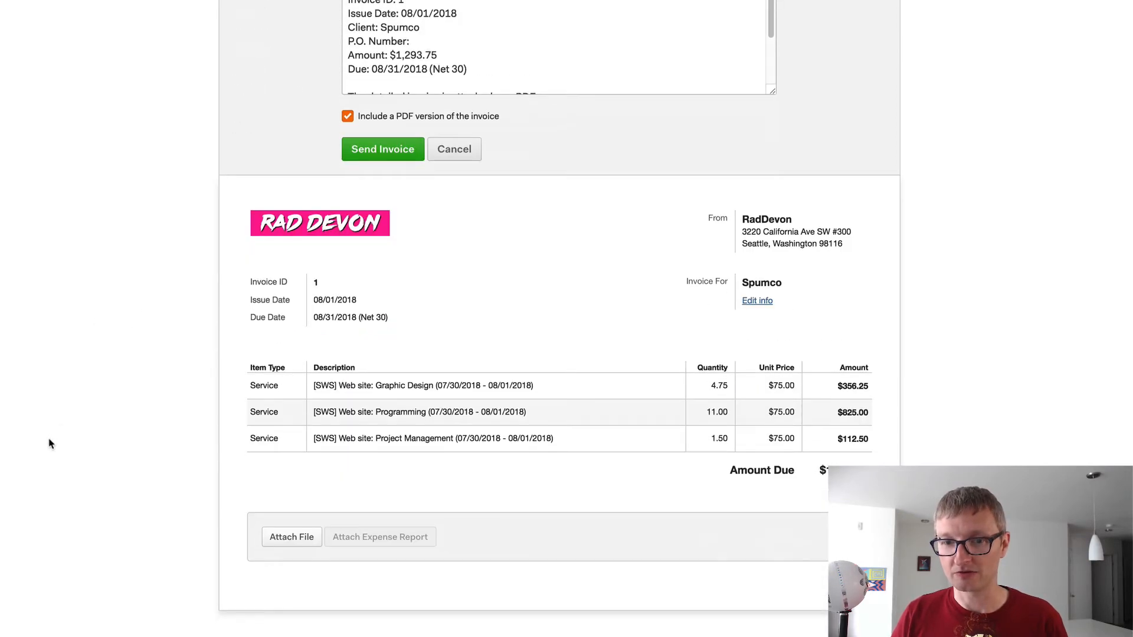
scroll(48, 442, up, 10)
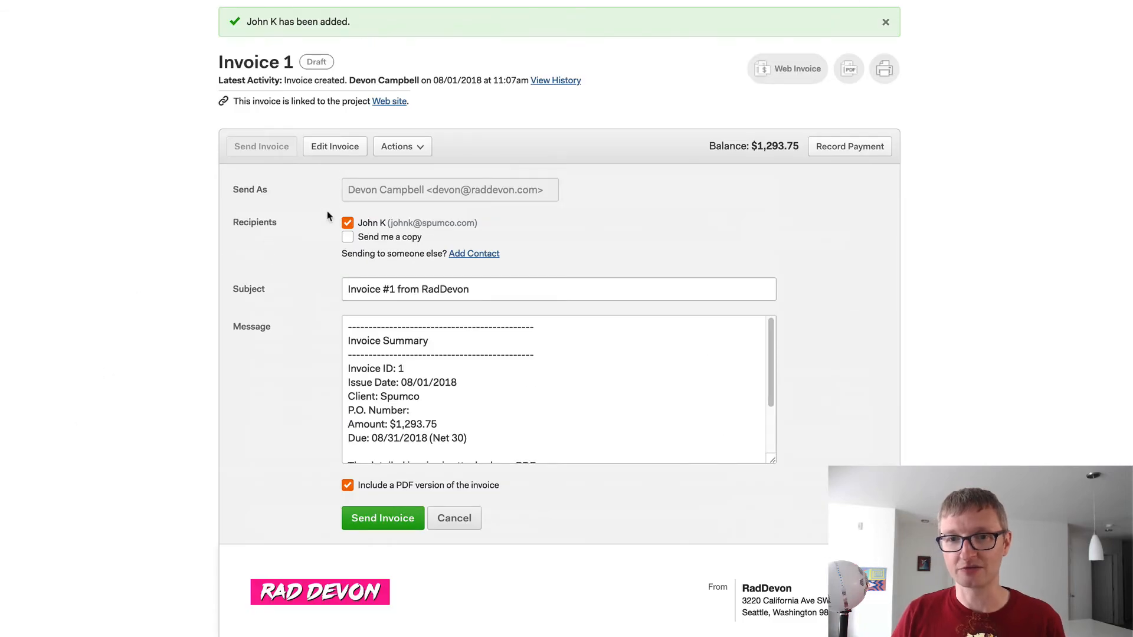
click(347, 226)
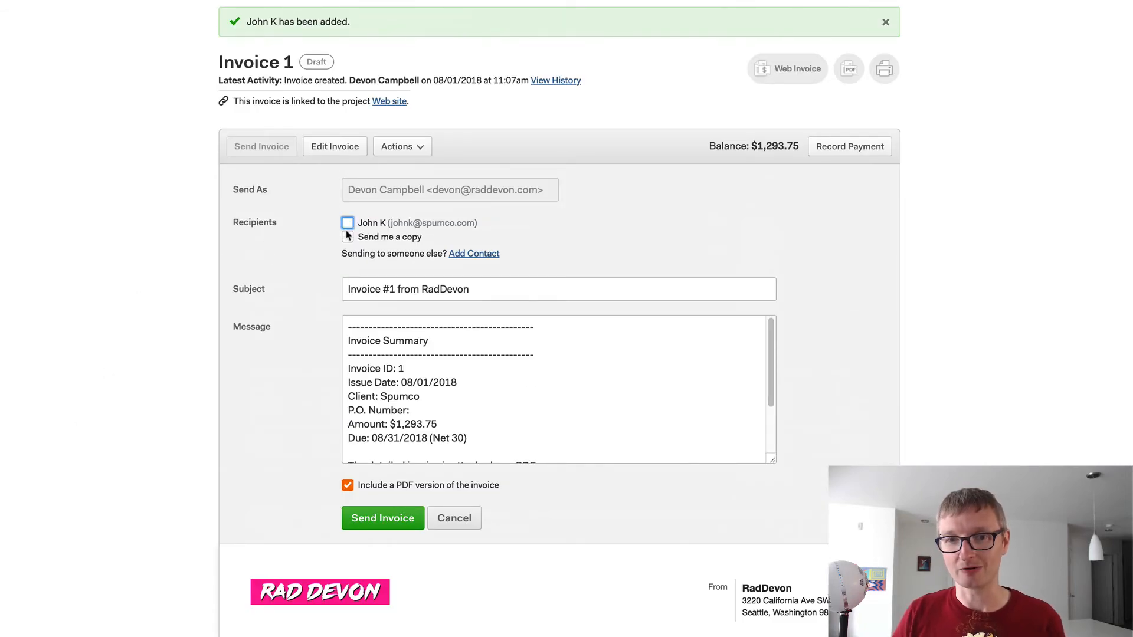
click(347, 236)
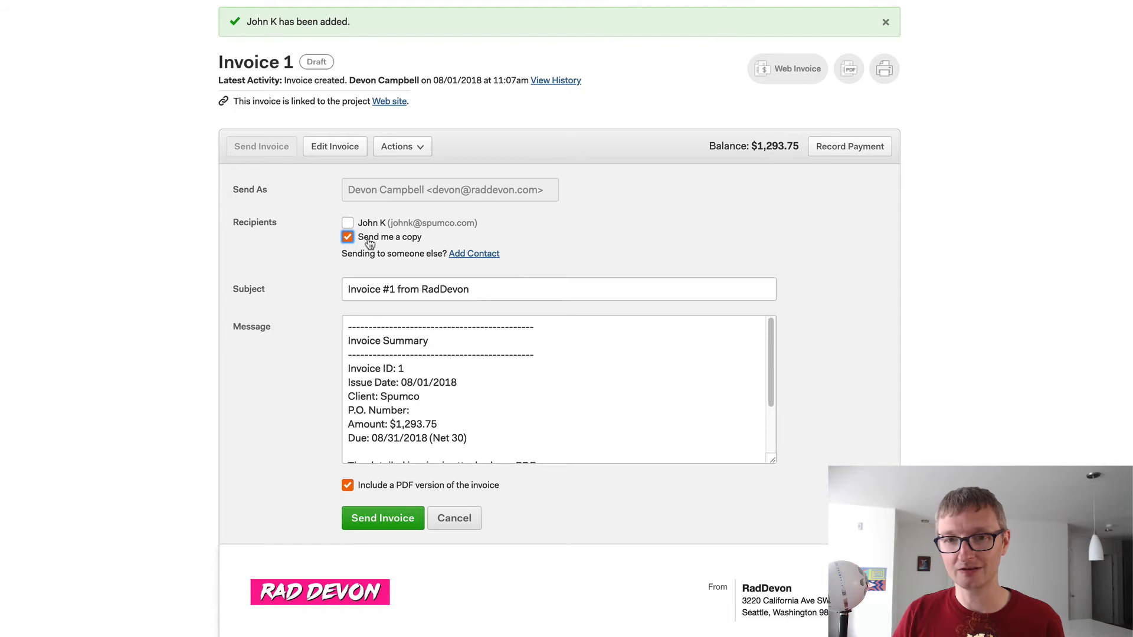
click(396, 522)
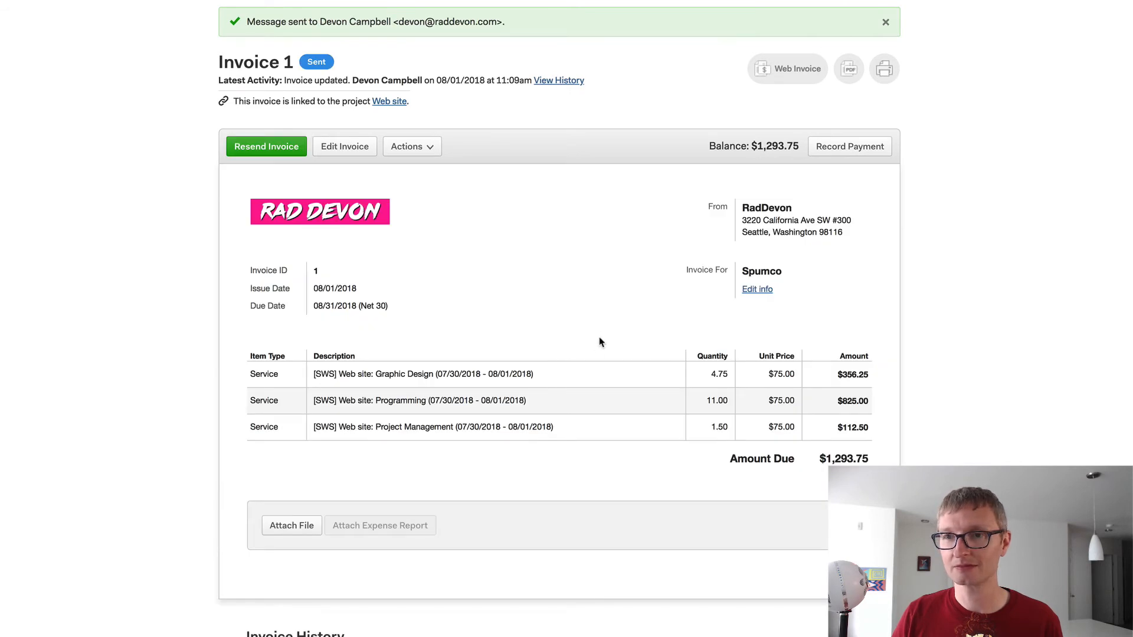
- Check the invoice amount and due date shown in the received Invoice #1 e-mail
mouse_move(1121, 177)
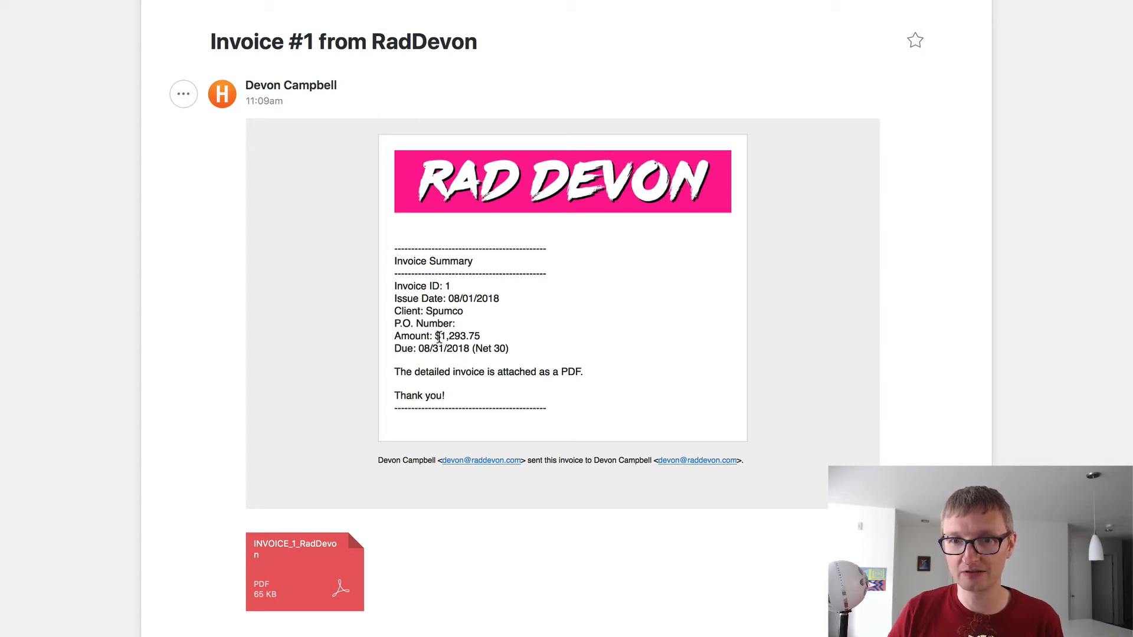
drag(440, 336, 522, 337)
drag(415, 350, 525, 346)
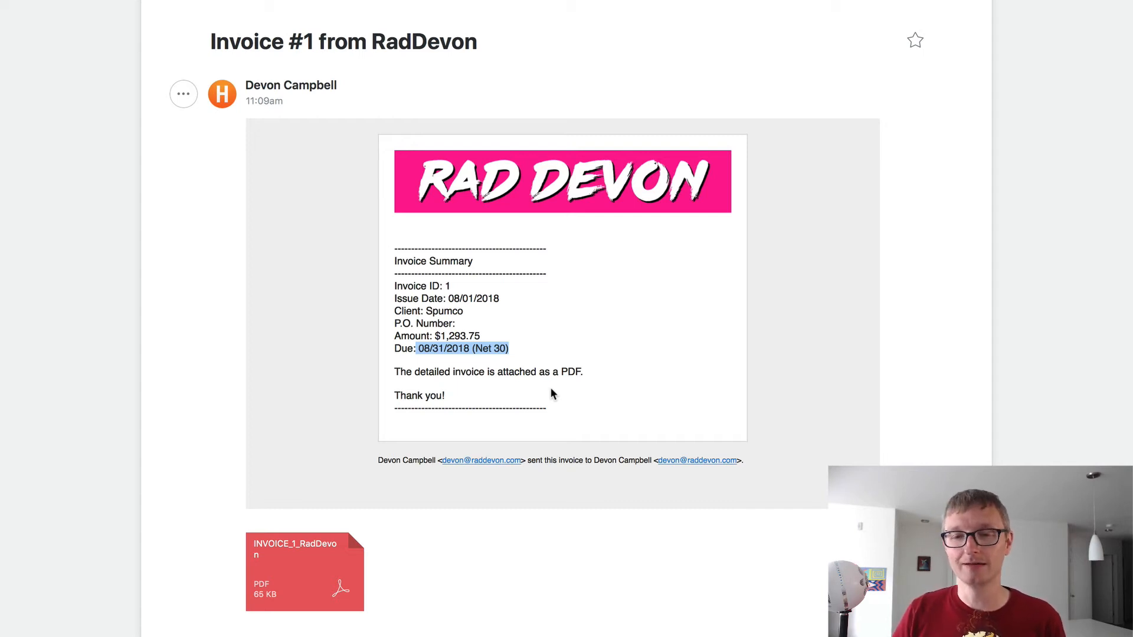
click(582, 364)
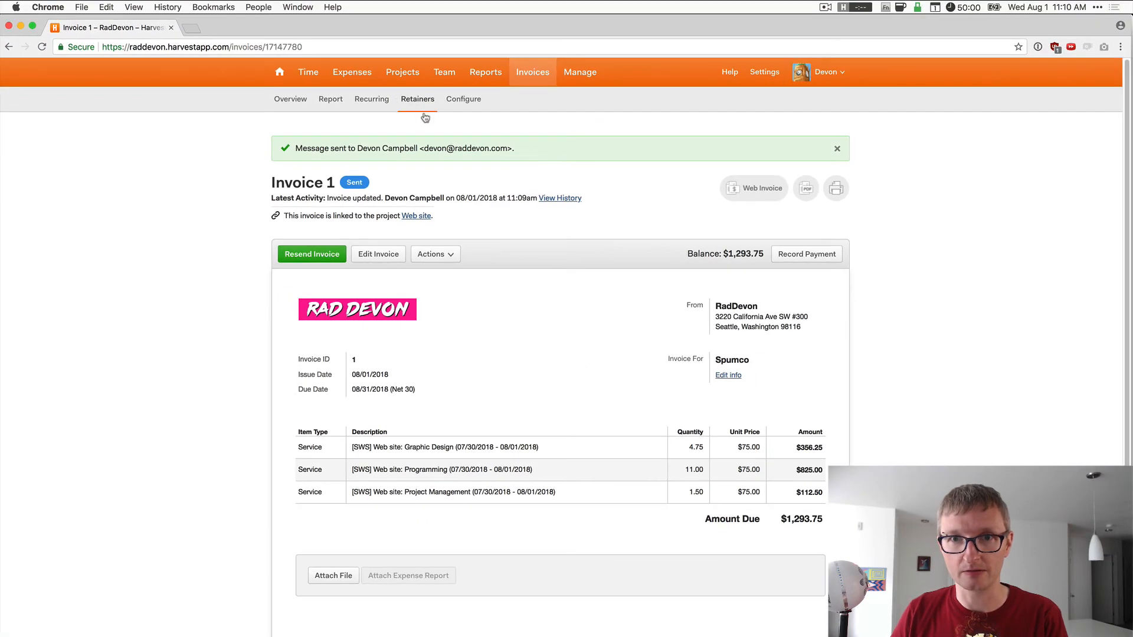
- Enable the Reminder Schedule in invoice Messages settings: 3 days late, then every 7 days
click(463, 99)
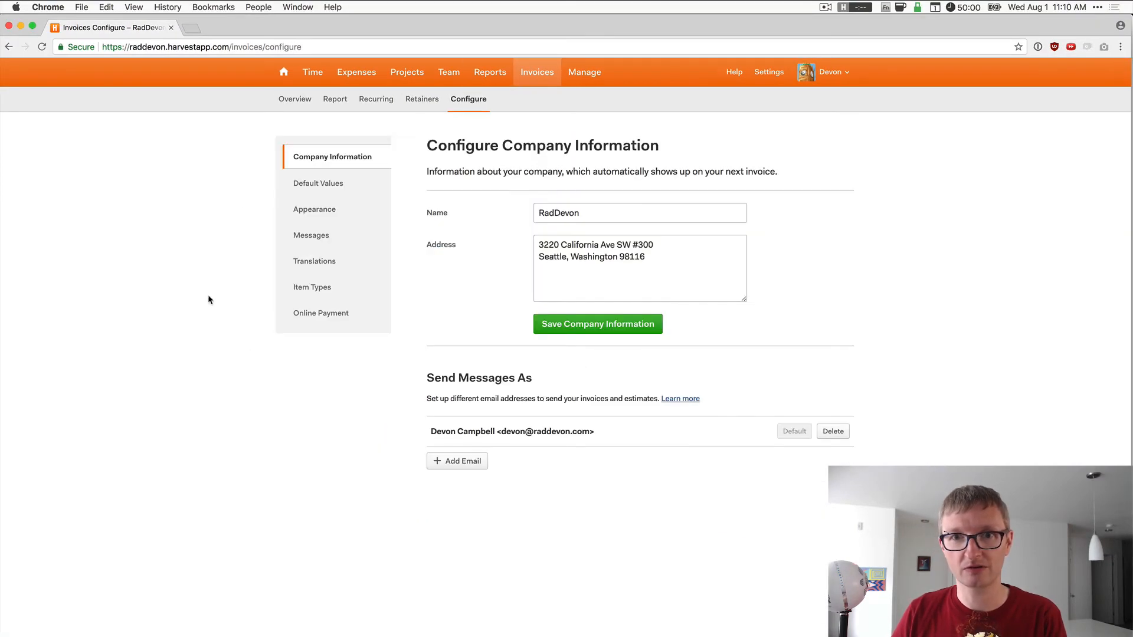
click(316, 235)
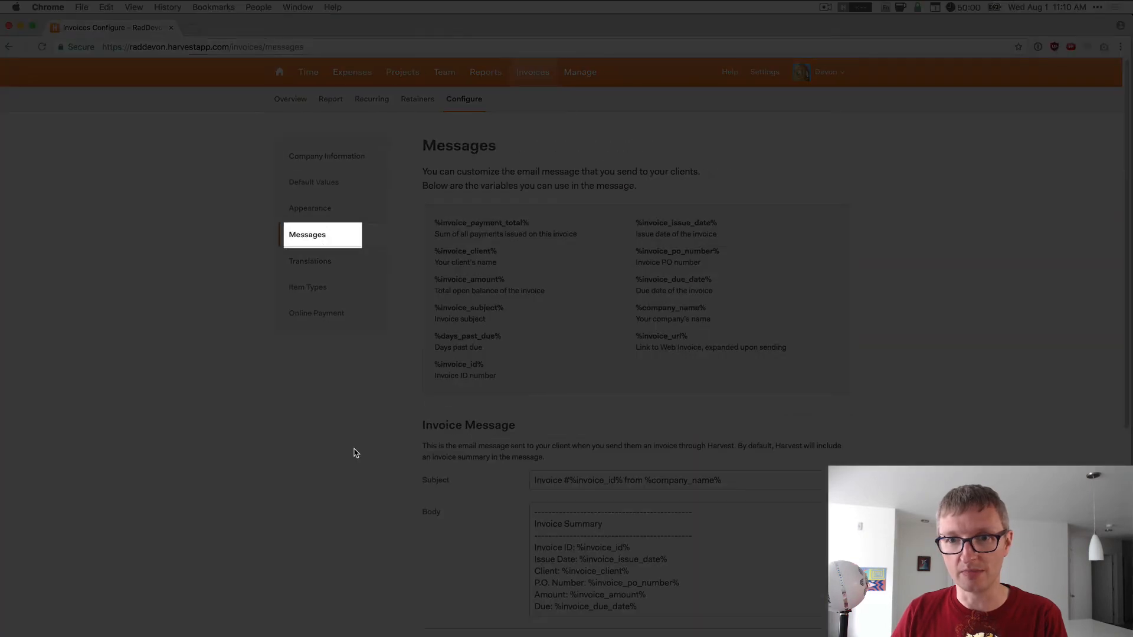
scroll(353, 481, down, 10)
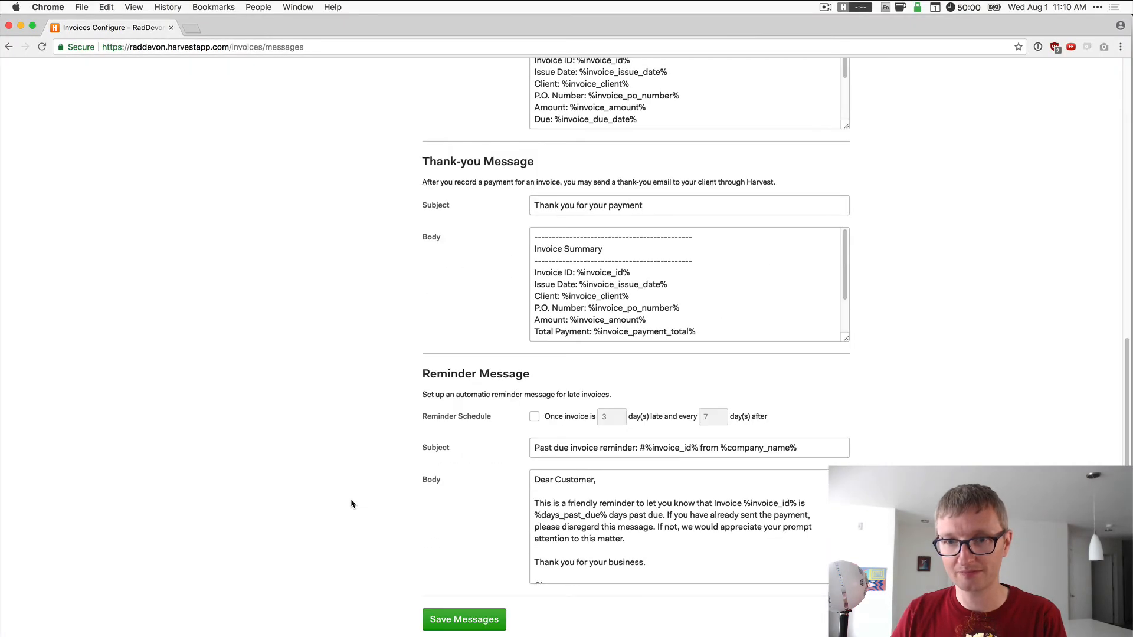
scroll(451, 322, down, 2)
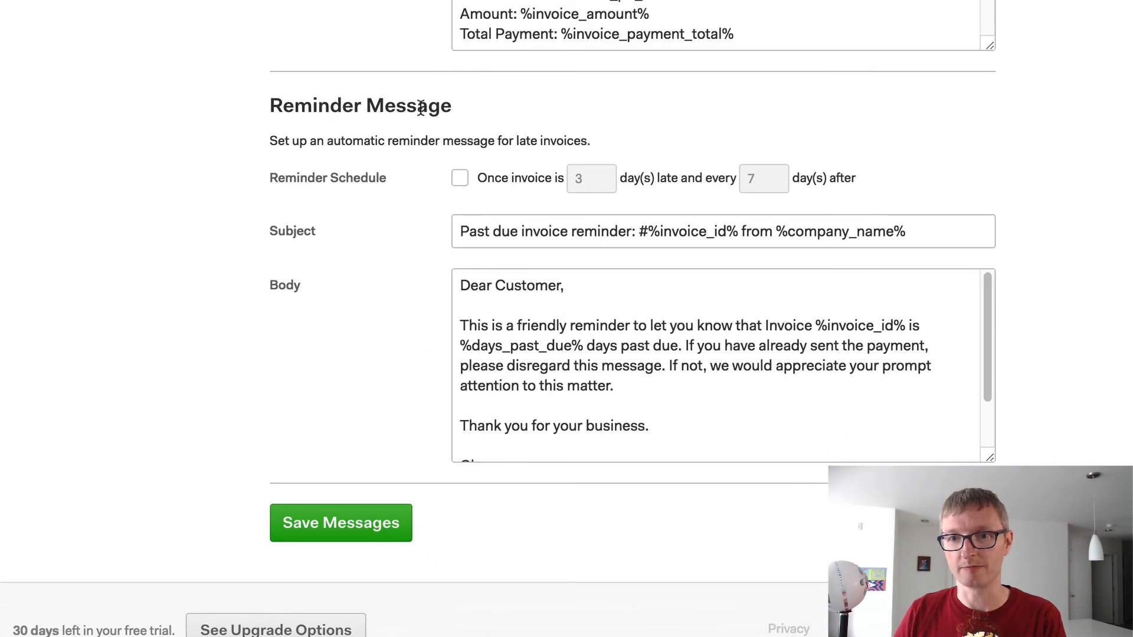
click(461, 179)
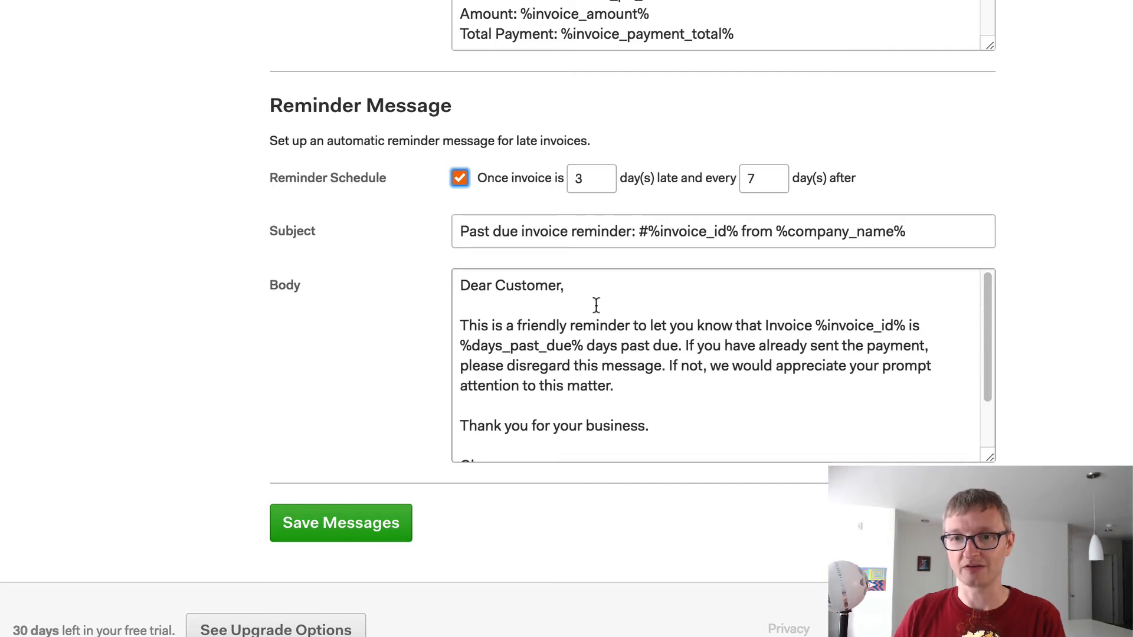
scroll(659, 309, down, 1)
scroll(619, 306, up, 5)
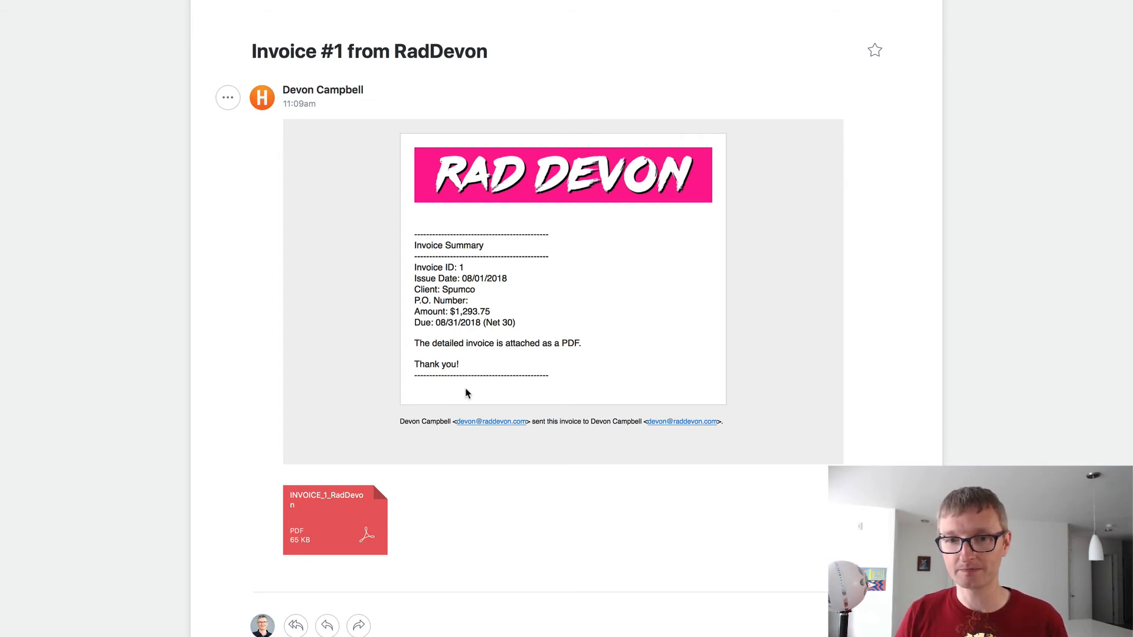
- Preview the INVOICE_1_RadDevon PDF attachment, close it, and return to Harvest's invoices overview
click(327, 500)
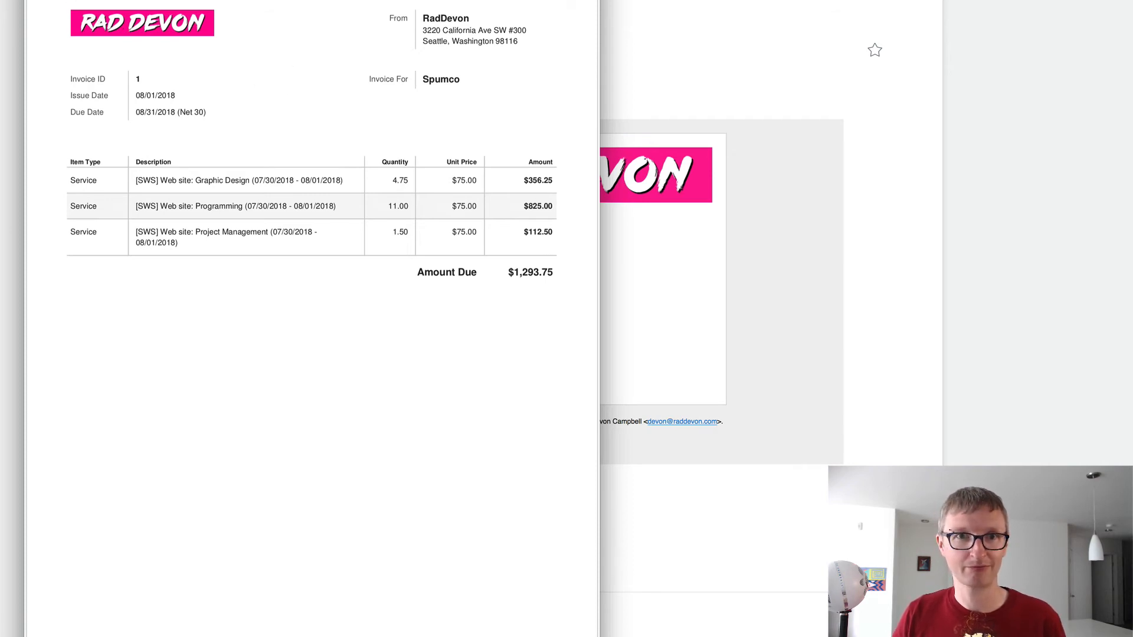
key(Escape)
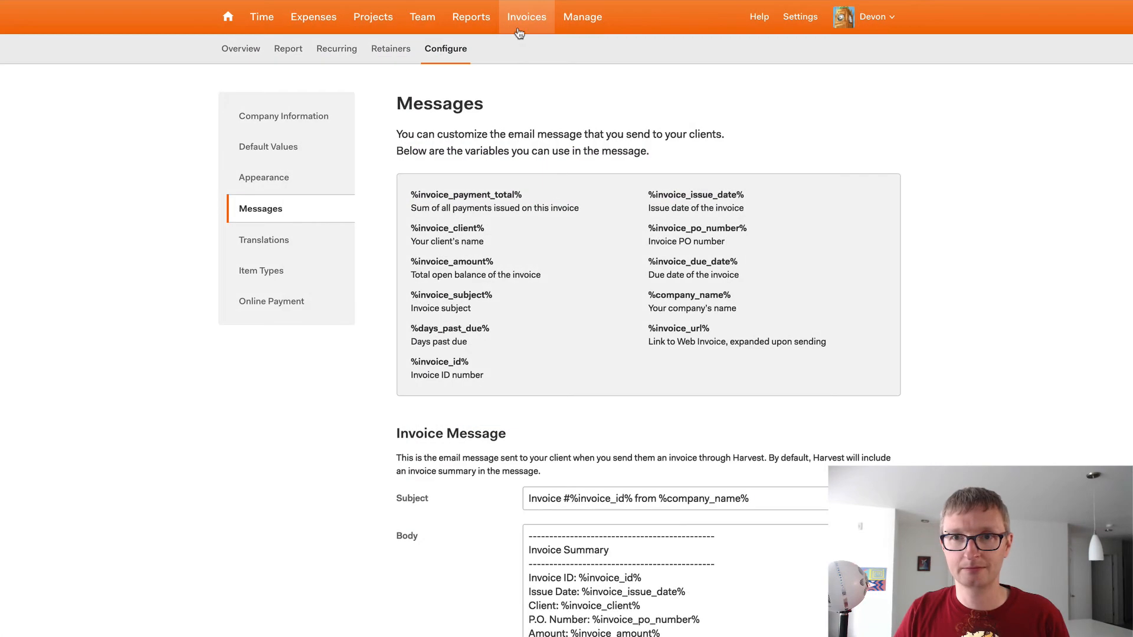
click(519, 29)
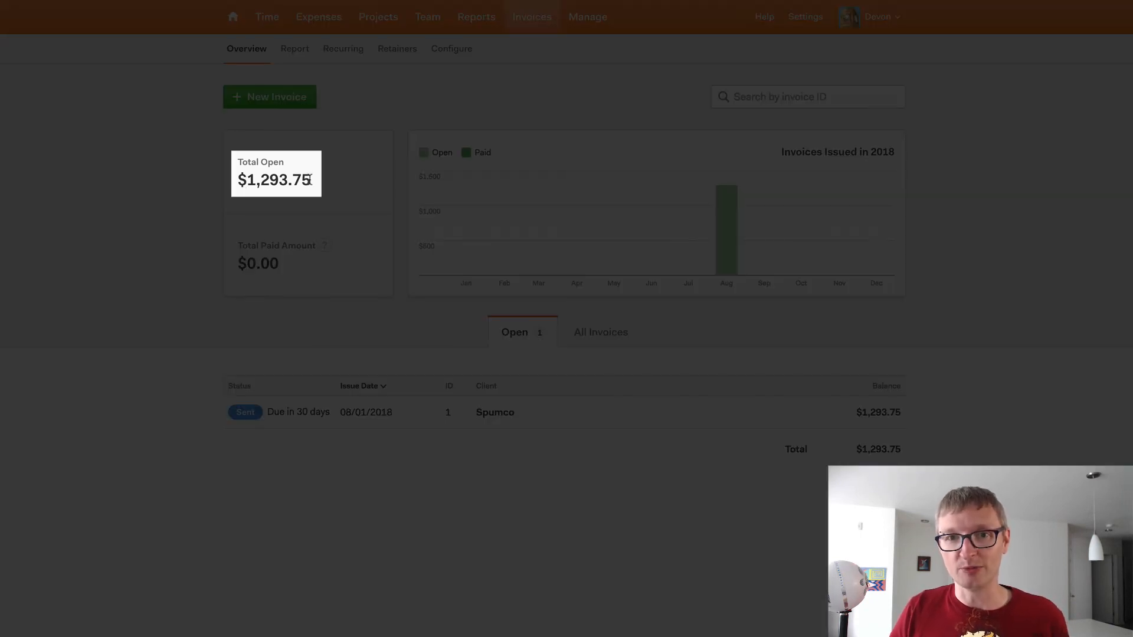
- Confirm the $1,293.75 Total Open amount and open Spumco's Invoice 1 from the Open list
drag(310, 180, 227, 177)
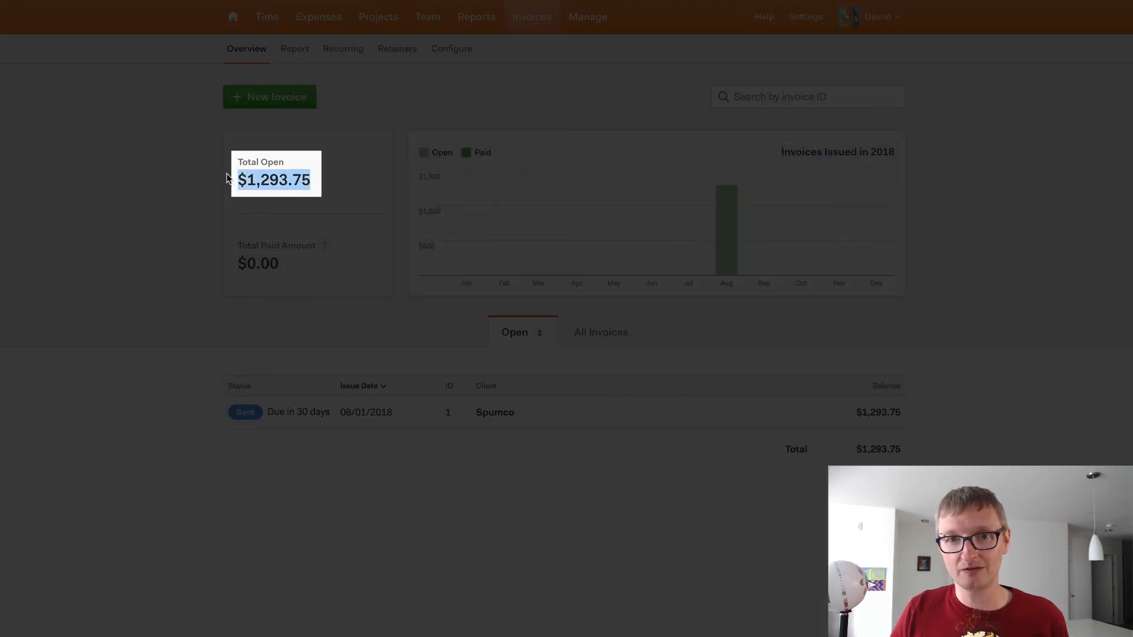
click(329, 233)
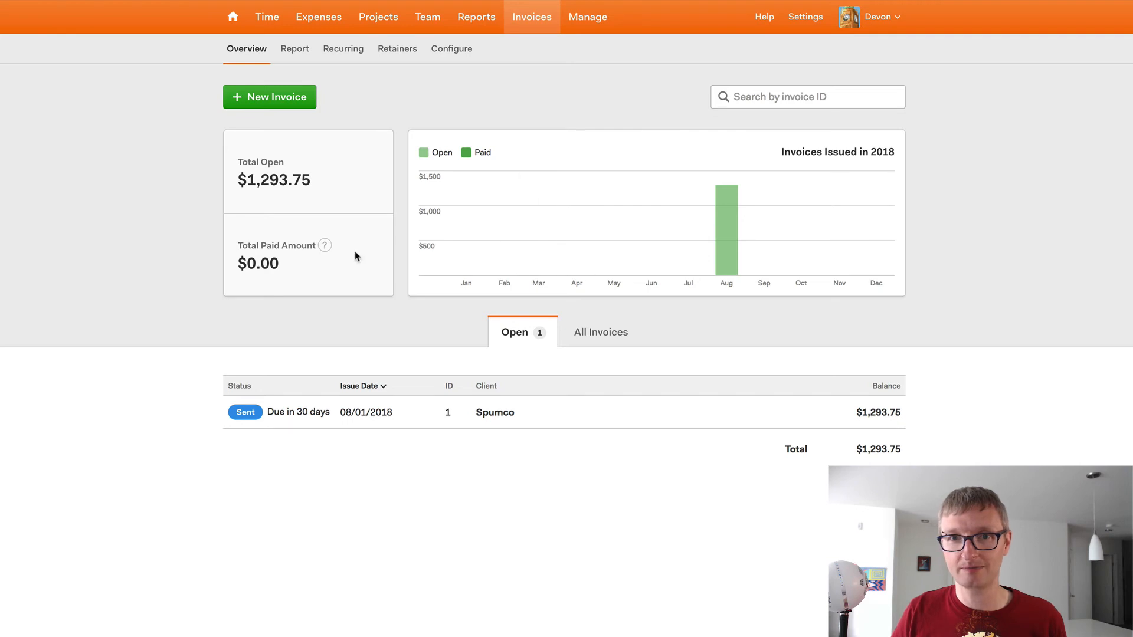
click(326, 421)
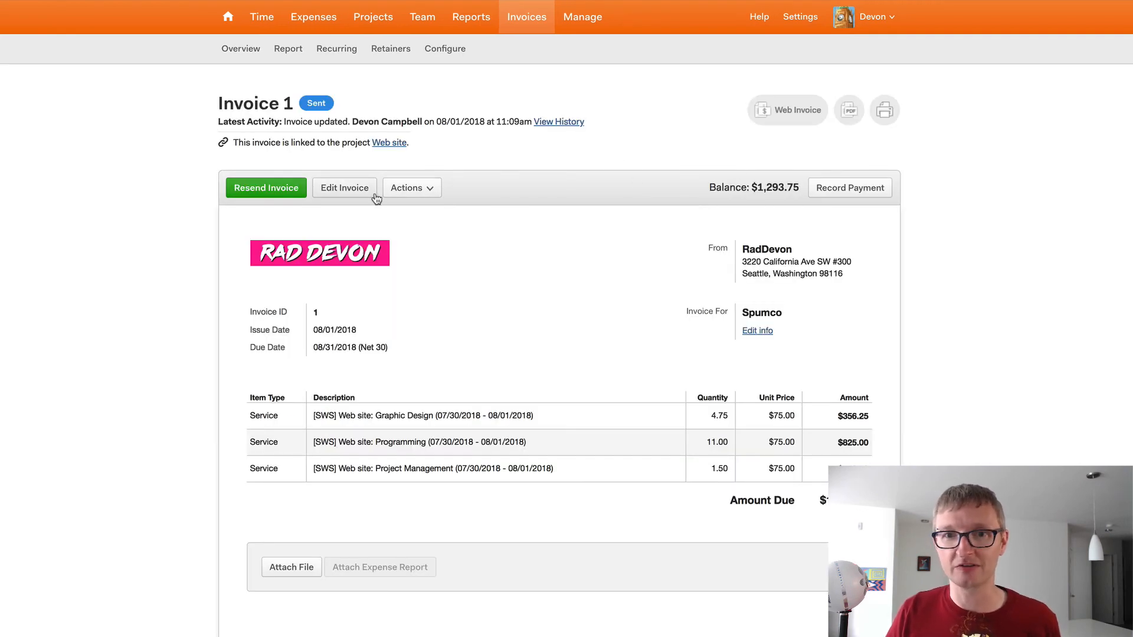
- Change Invoice 1's issue date to 07/01/2018 and its payment terms to Net 15
click(357, 192)
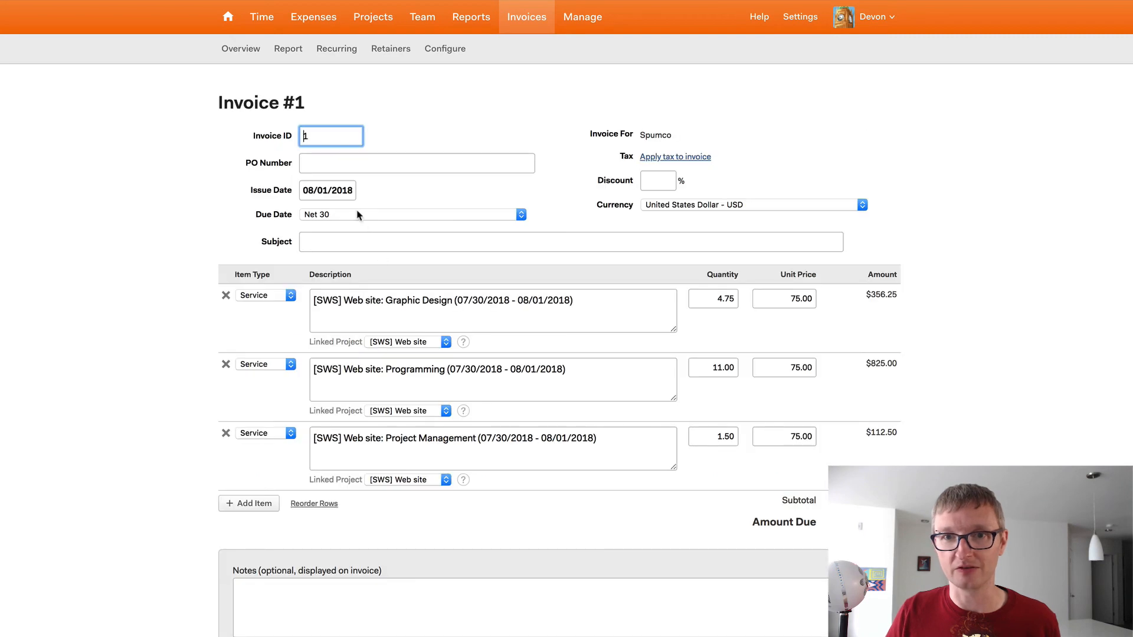
click(313, 190)
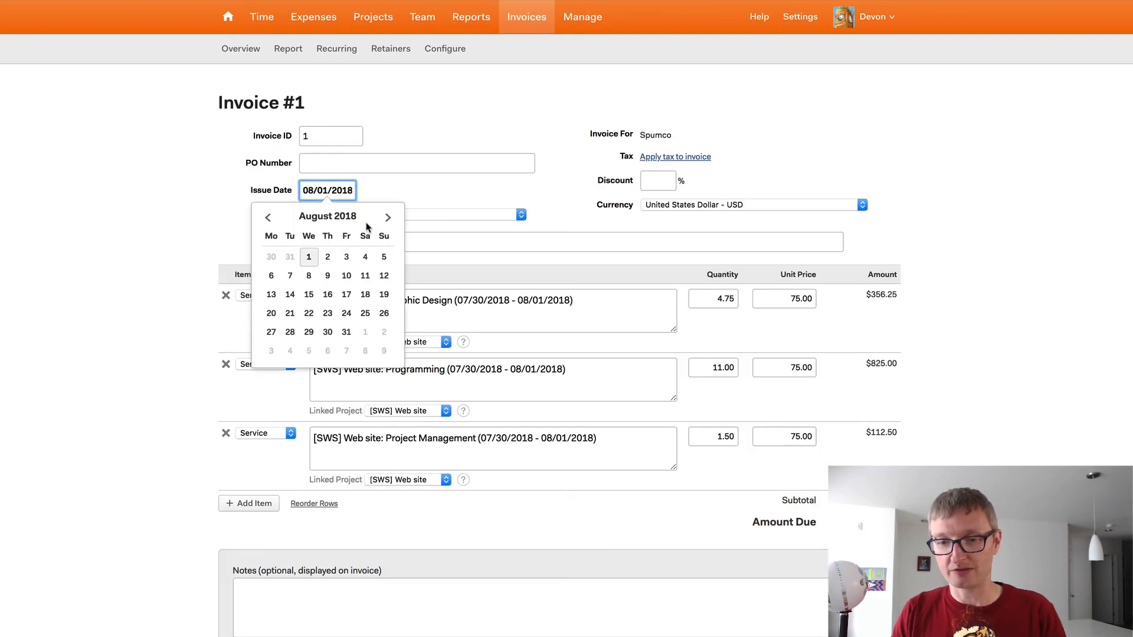
key(BackSpace)
text(7)
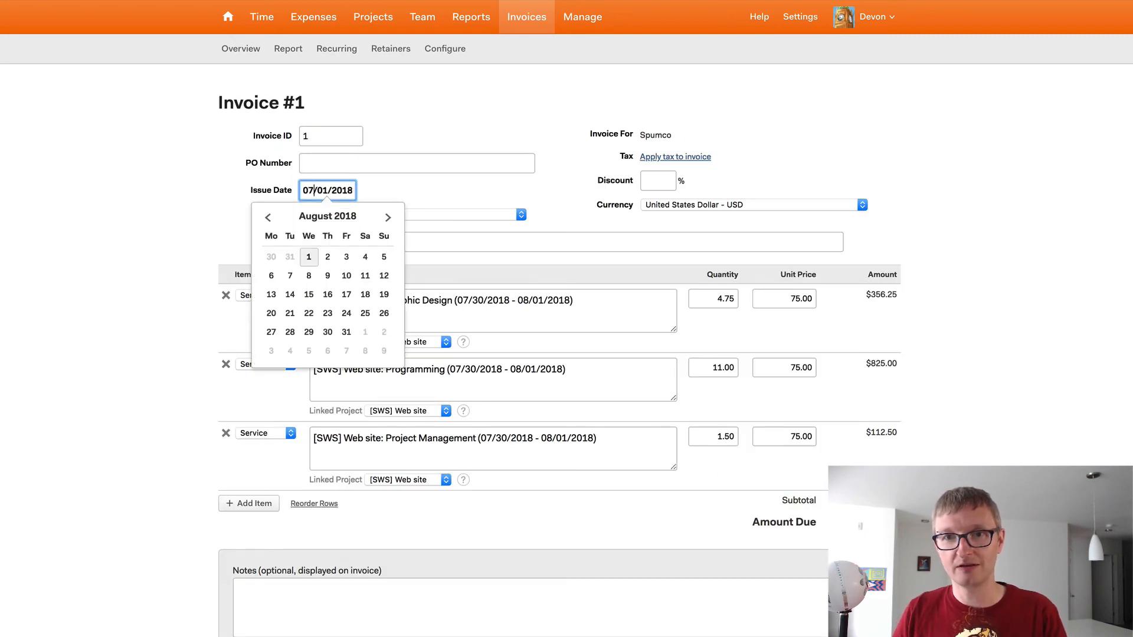
click(426, 214)
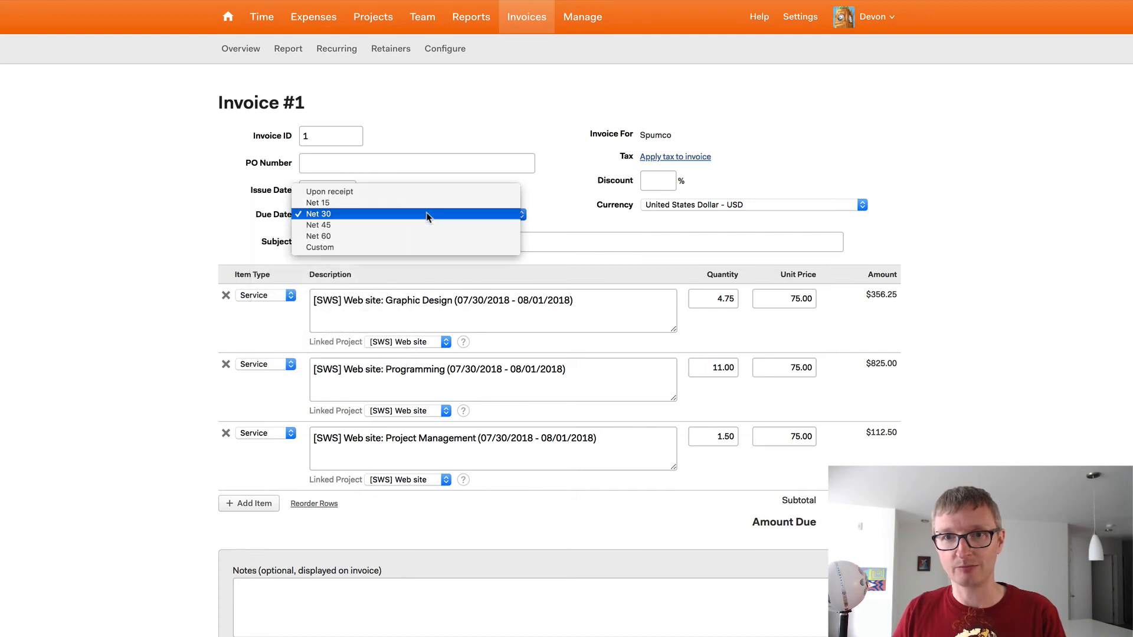
click(366, 205)
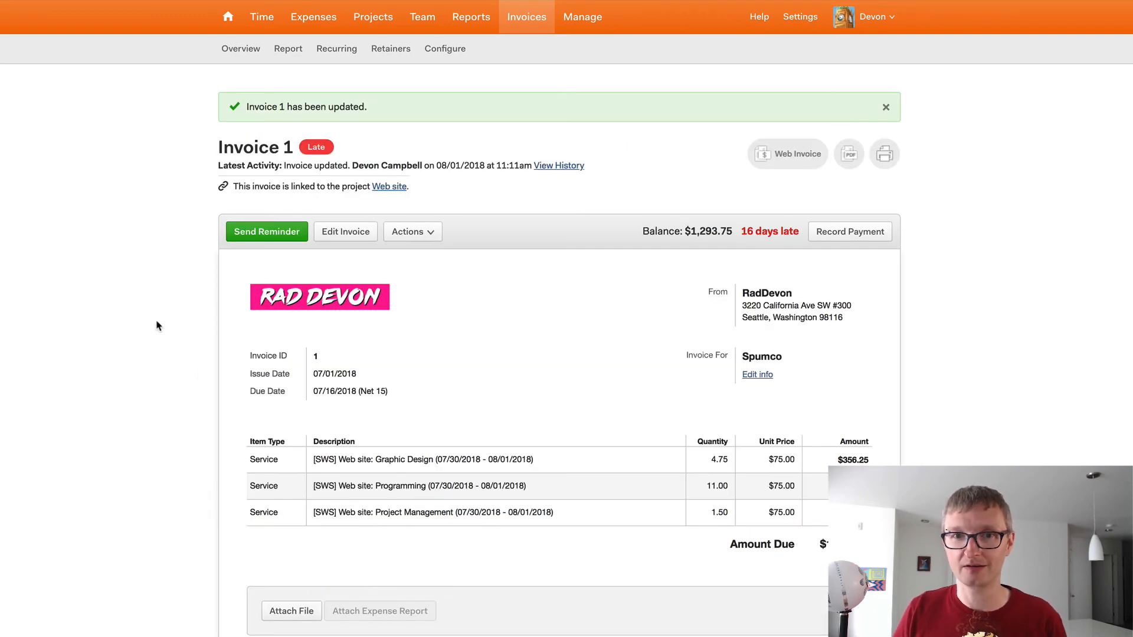
scroll(127, 313, down, 5)
scroll(136, 305, up, 5)
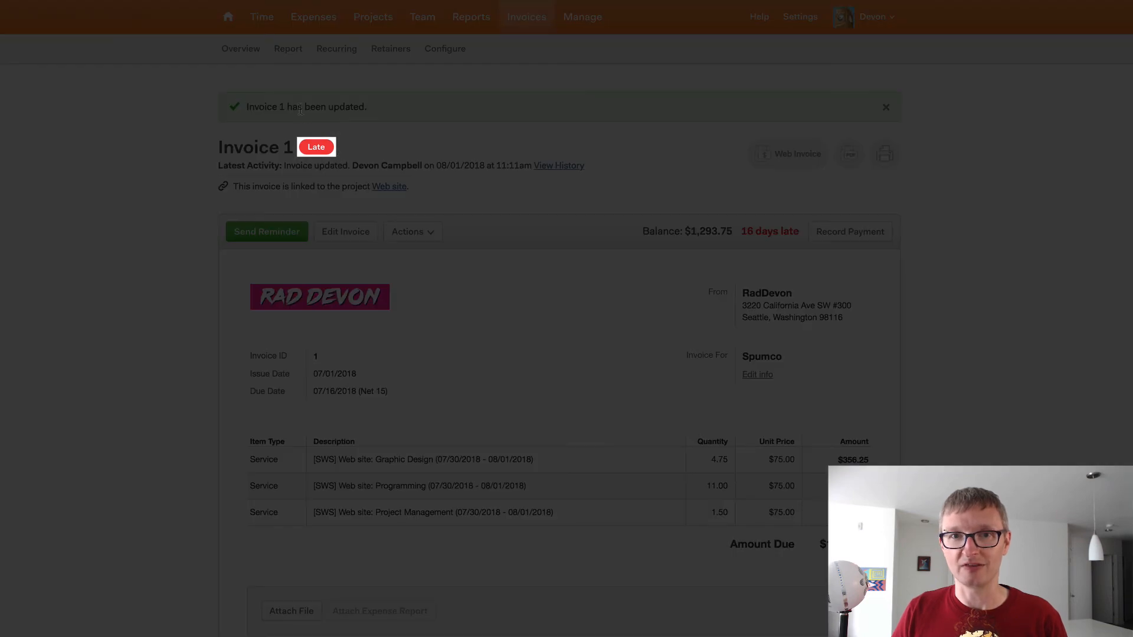
click(247, 50)
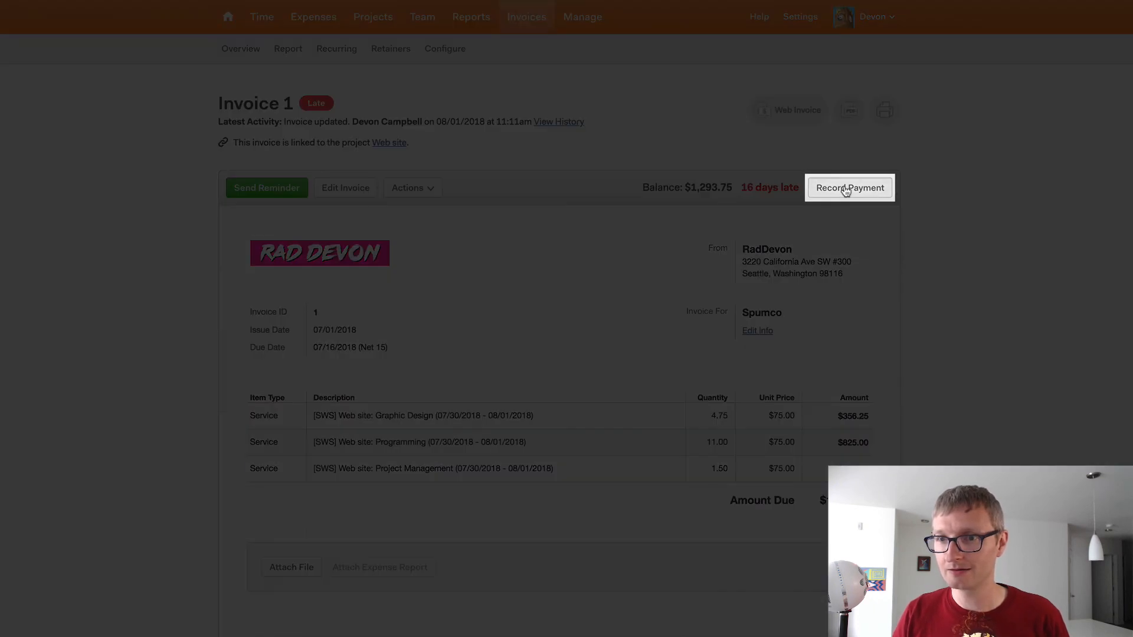
- Record the full $1,293.75 payment with a check-number note and permanently dismiss the payment prompt
click(846, 190)
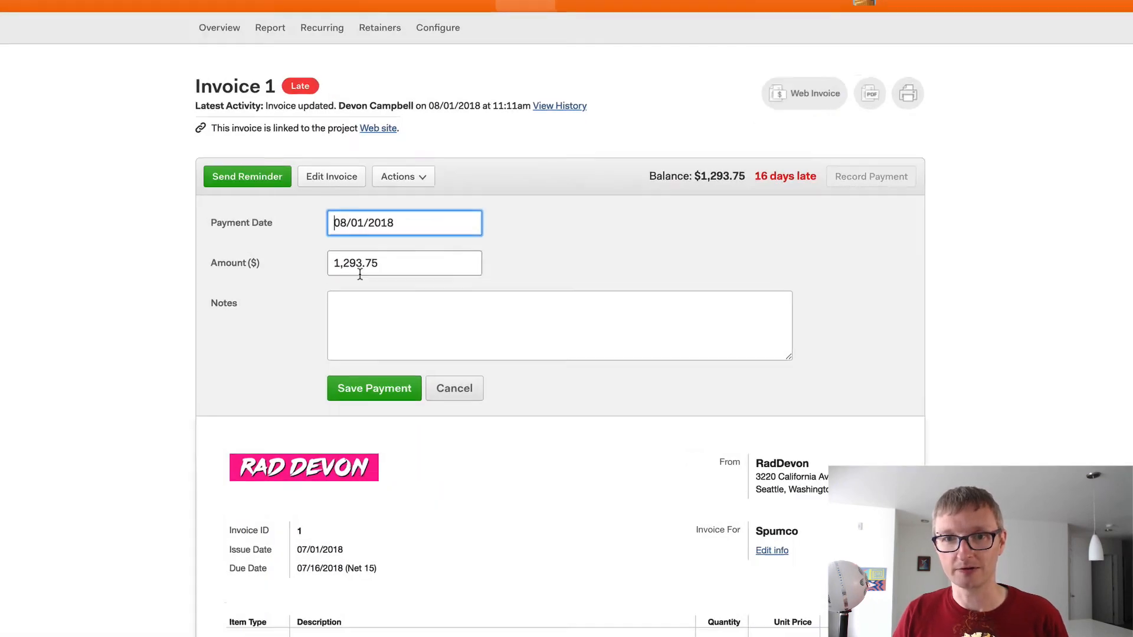
click(374, 304)
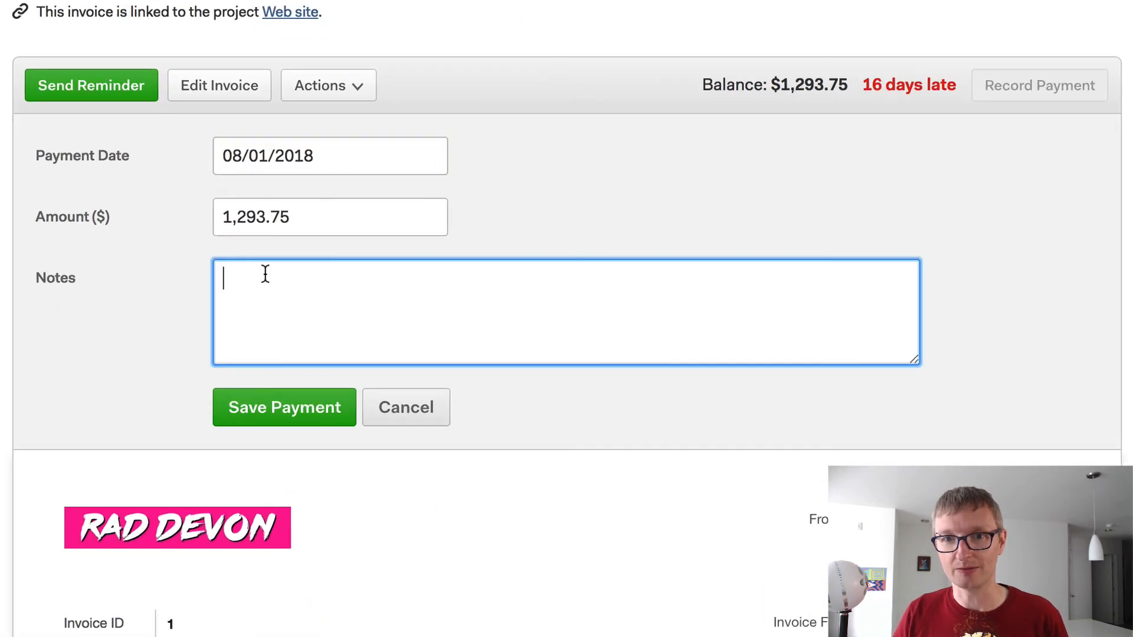
text(Check )
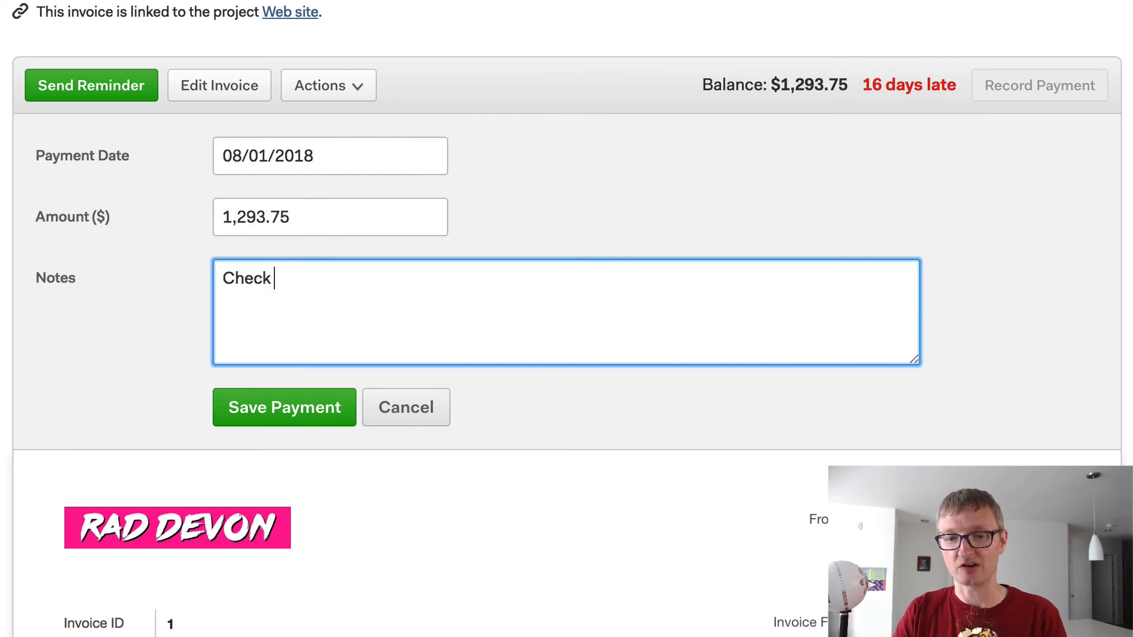
text(#1234)
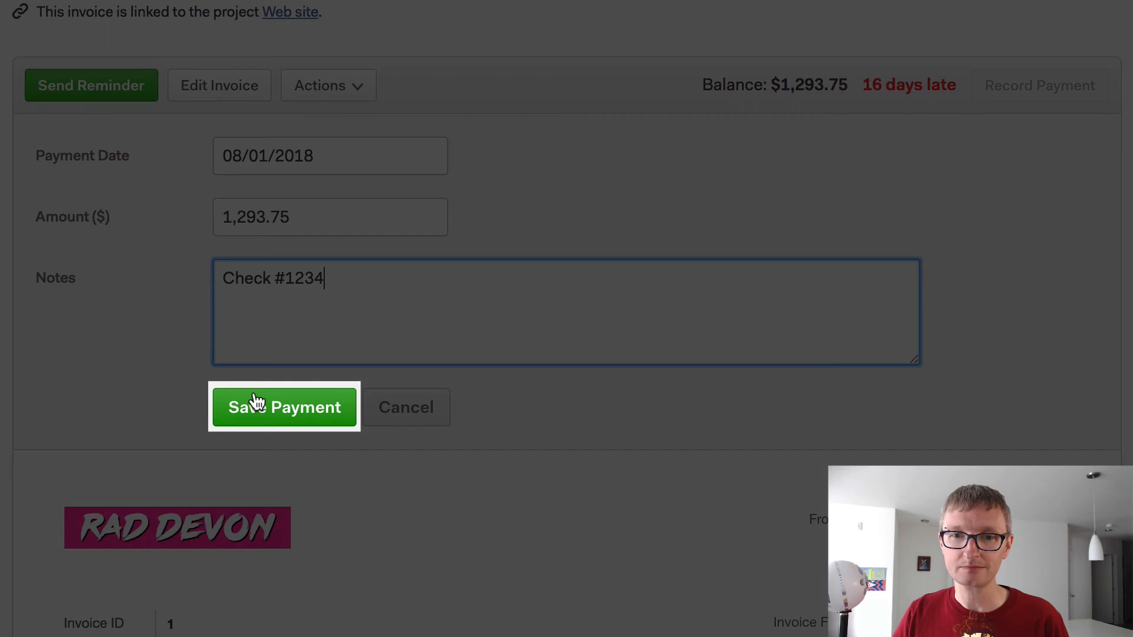
click(255, 402)
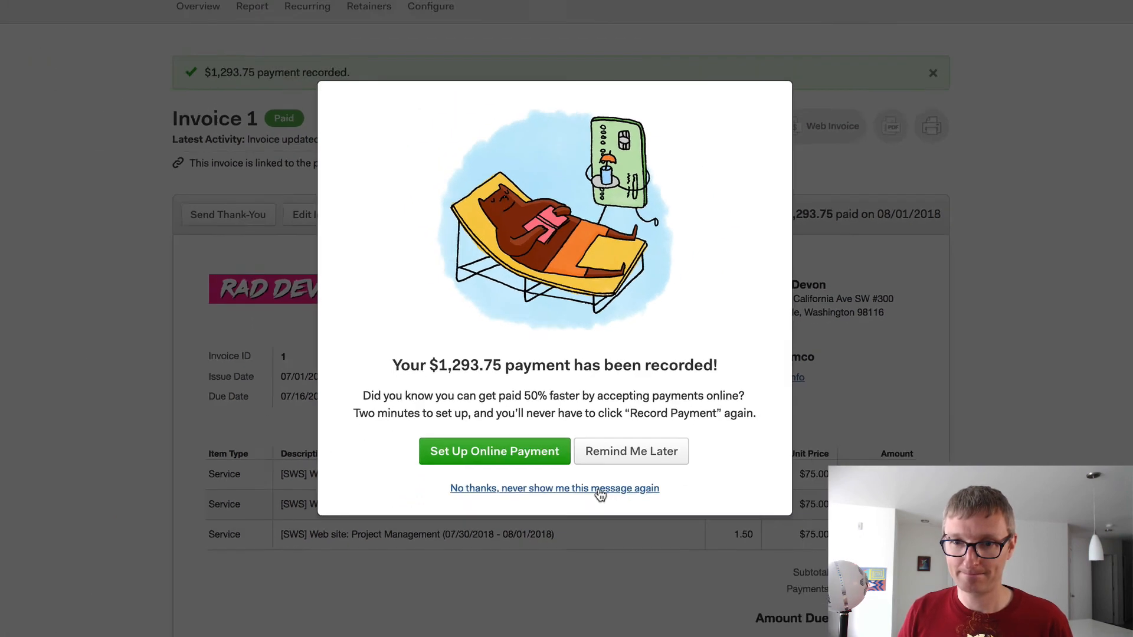
click(623, 549)
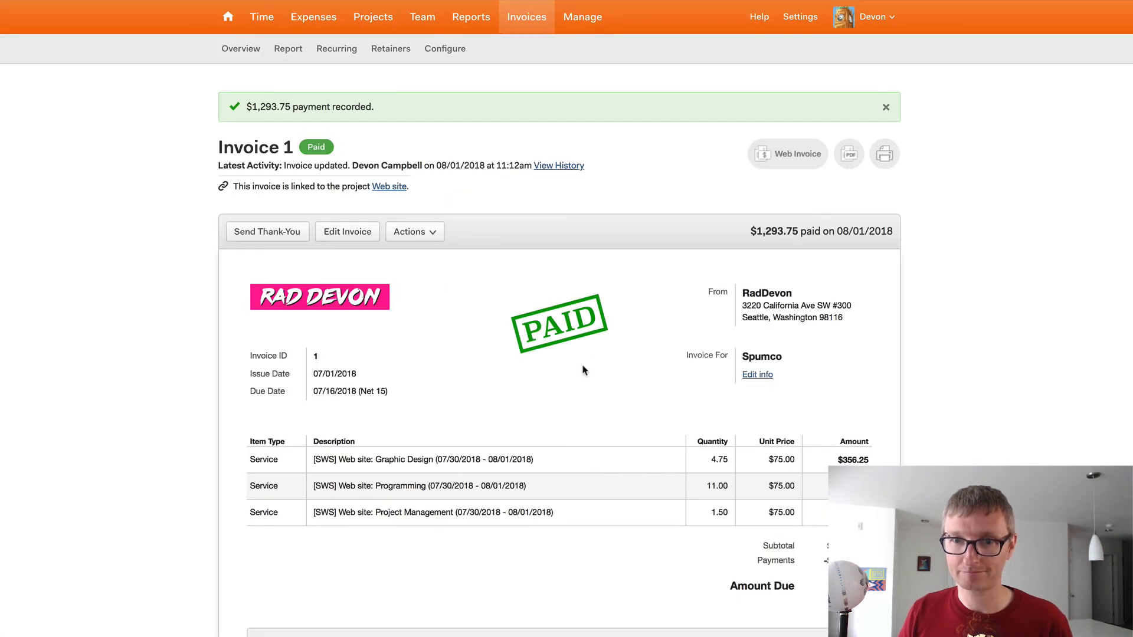
- List all invoices to confirm Spumco Invoice 1 is Paid with a $0.00 balance
scroll(583, 370, down, 1)
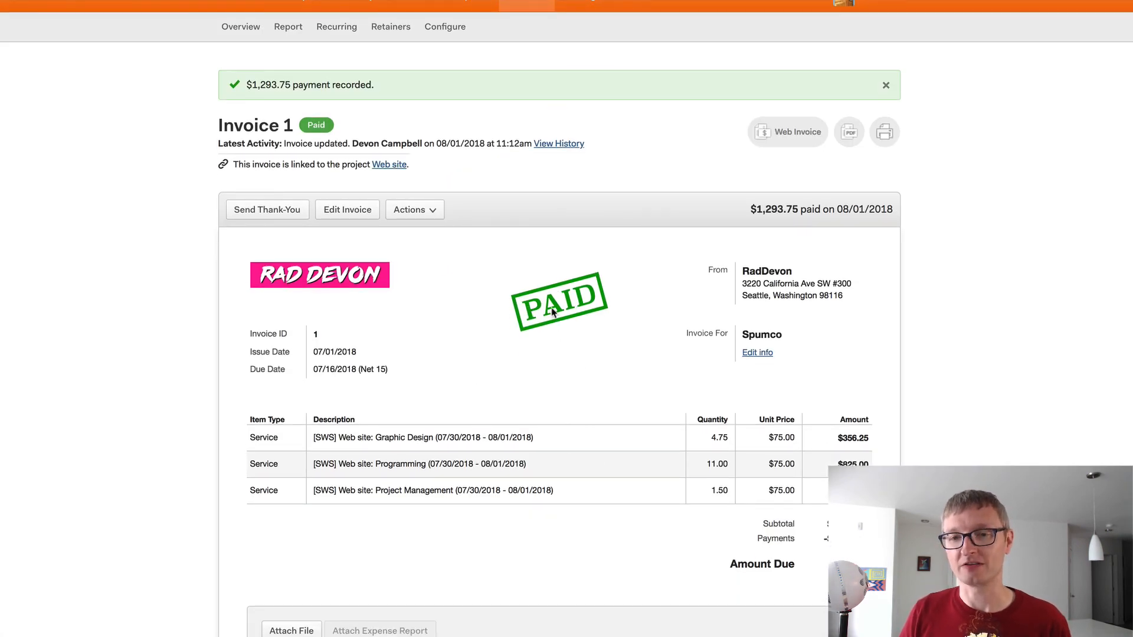
scroll(389, 324, up, 1)
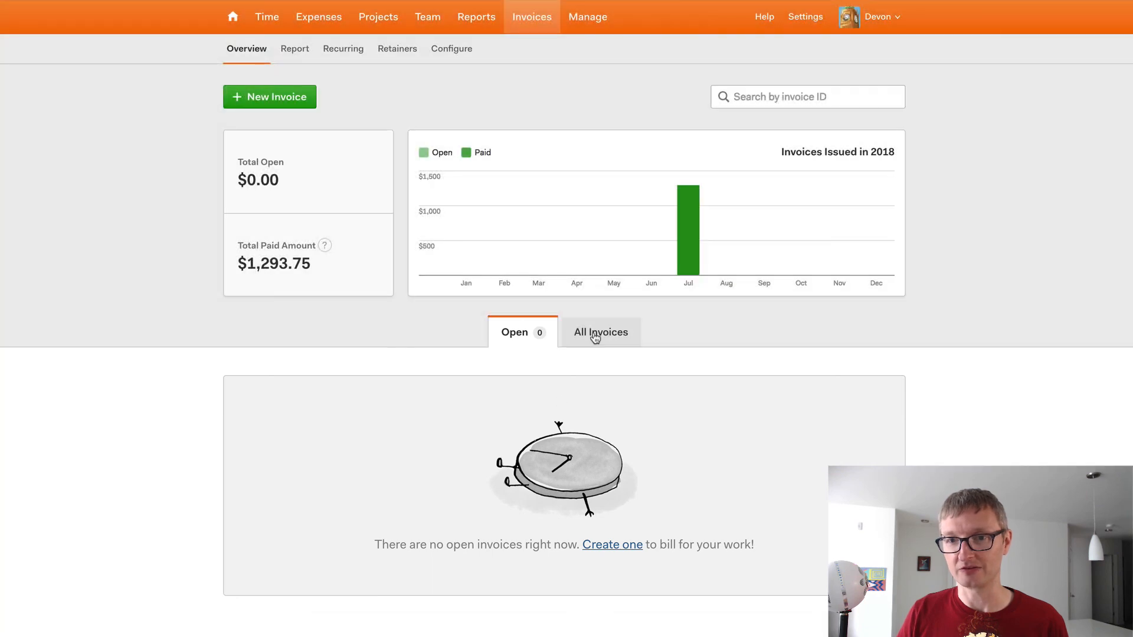
click(597, 339)
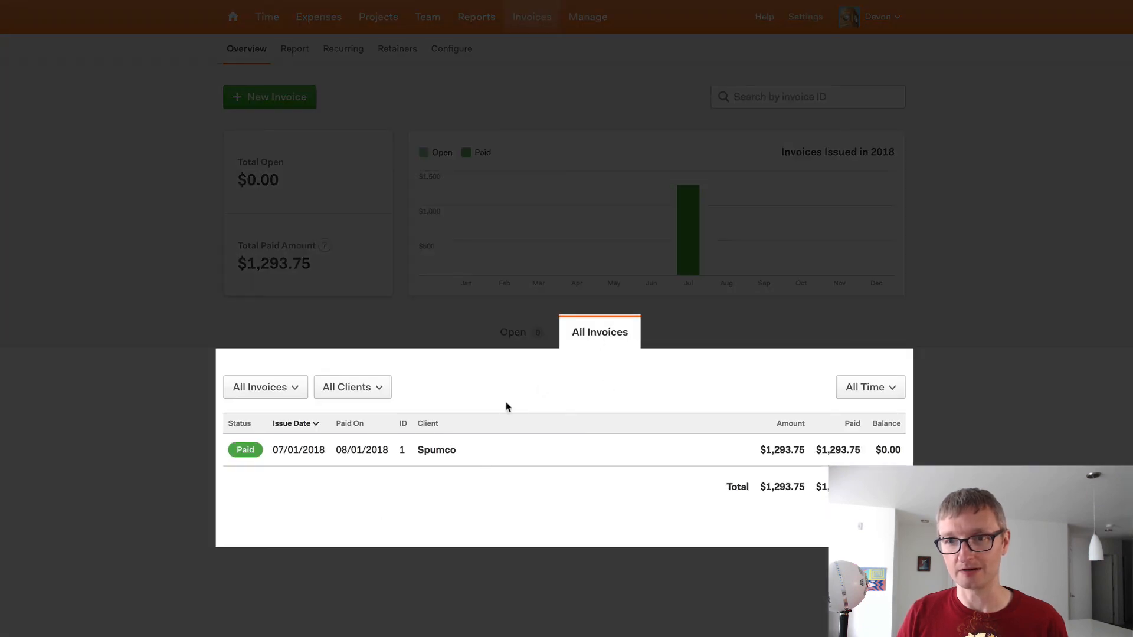